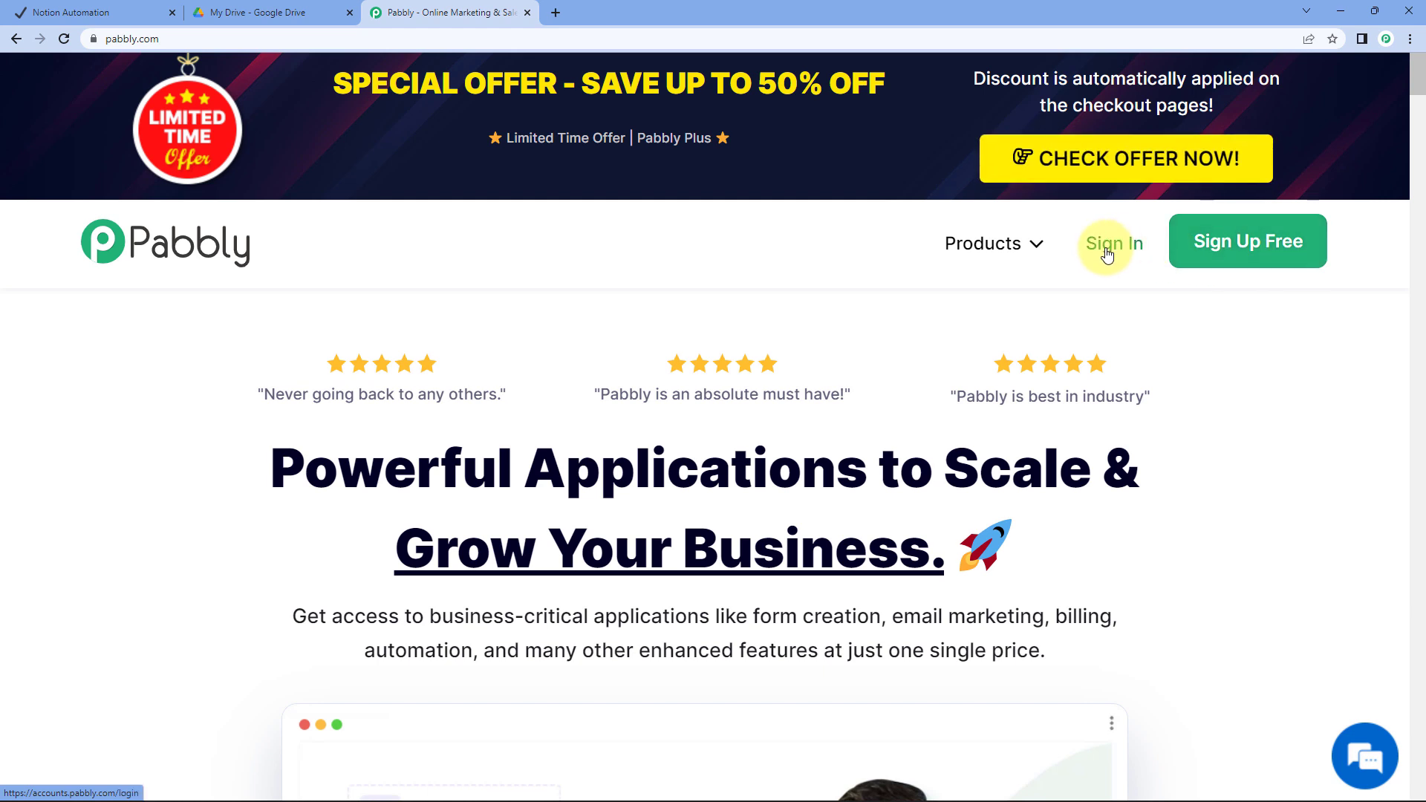
Sign in, open Pabbly Connect, and create a workflow named 'Google Drive to Notion'
{"action": "left_click", "coordinate": [1107, 257]}
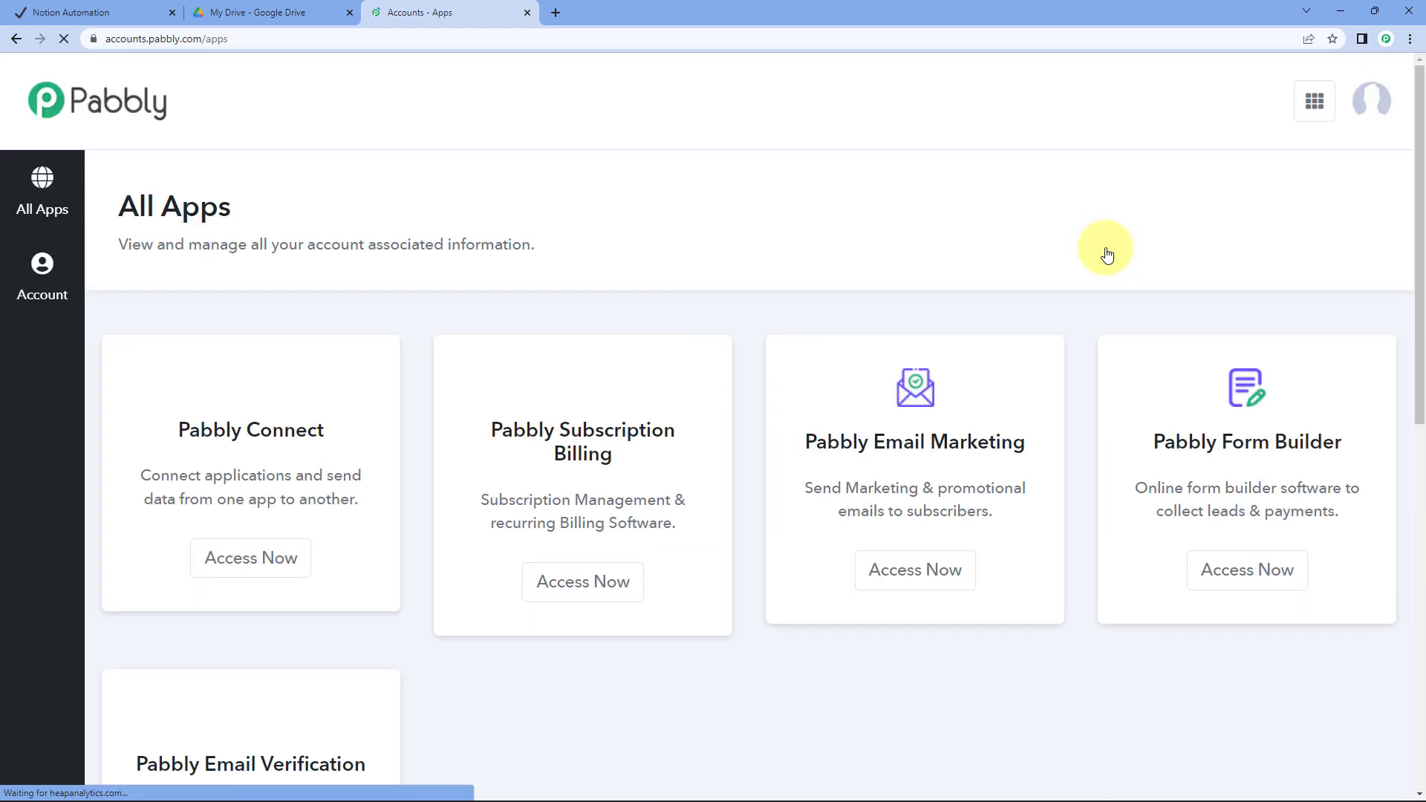
{"action": "left_click", "coordinate": [279, 570]}
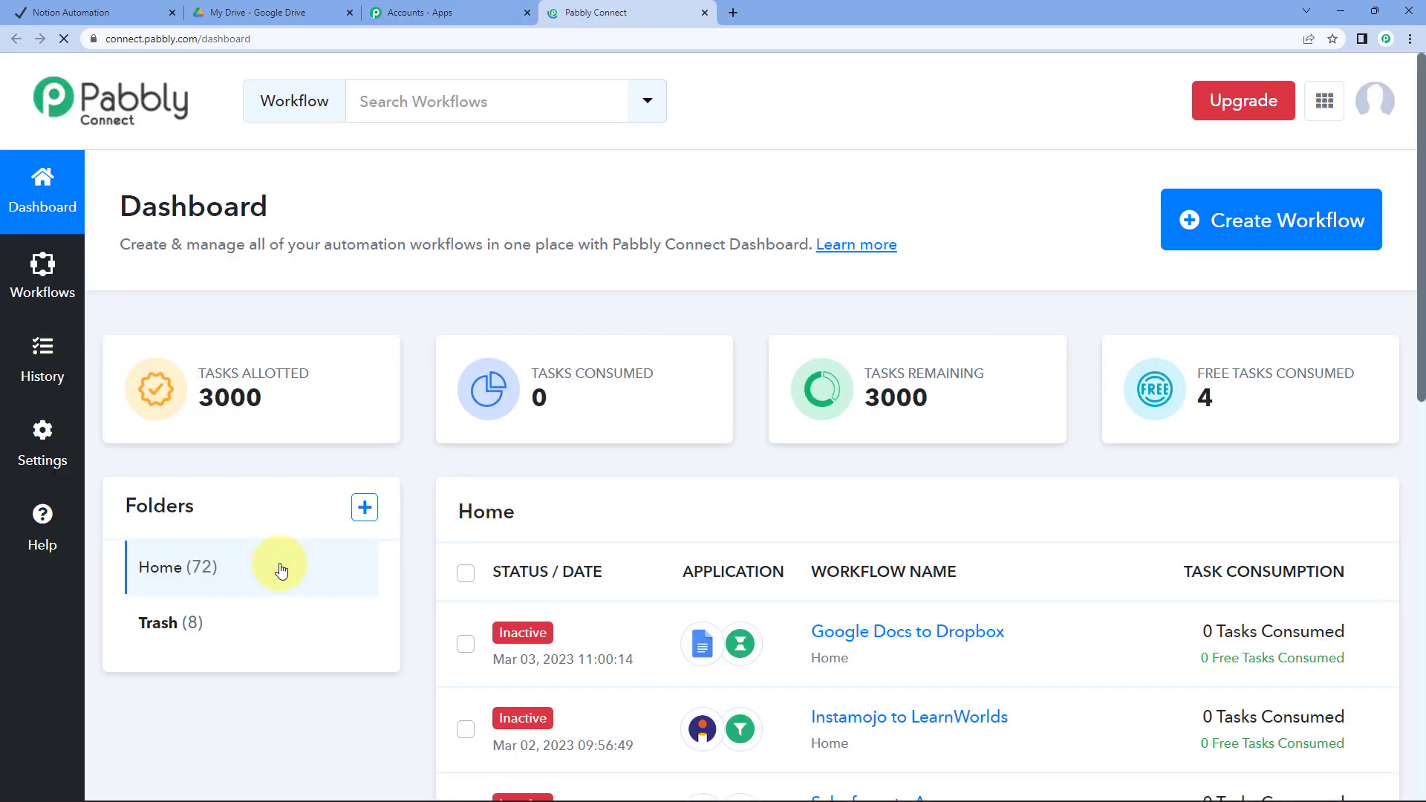
{"action": "left_click", "coordinate": [1289, 229]}
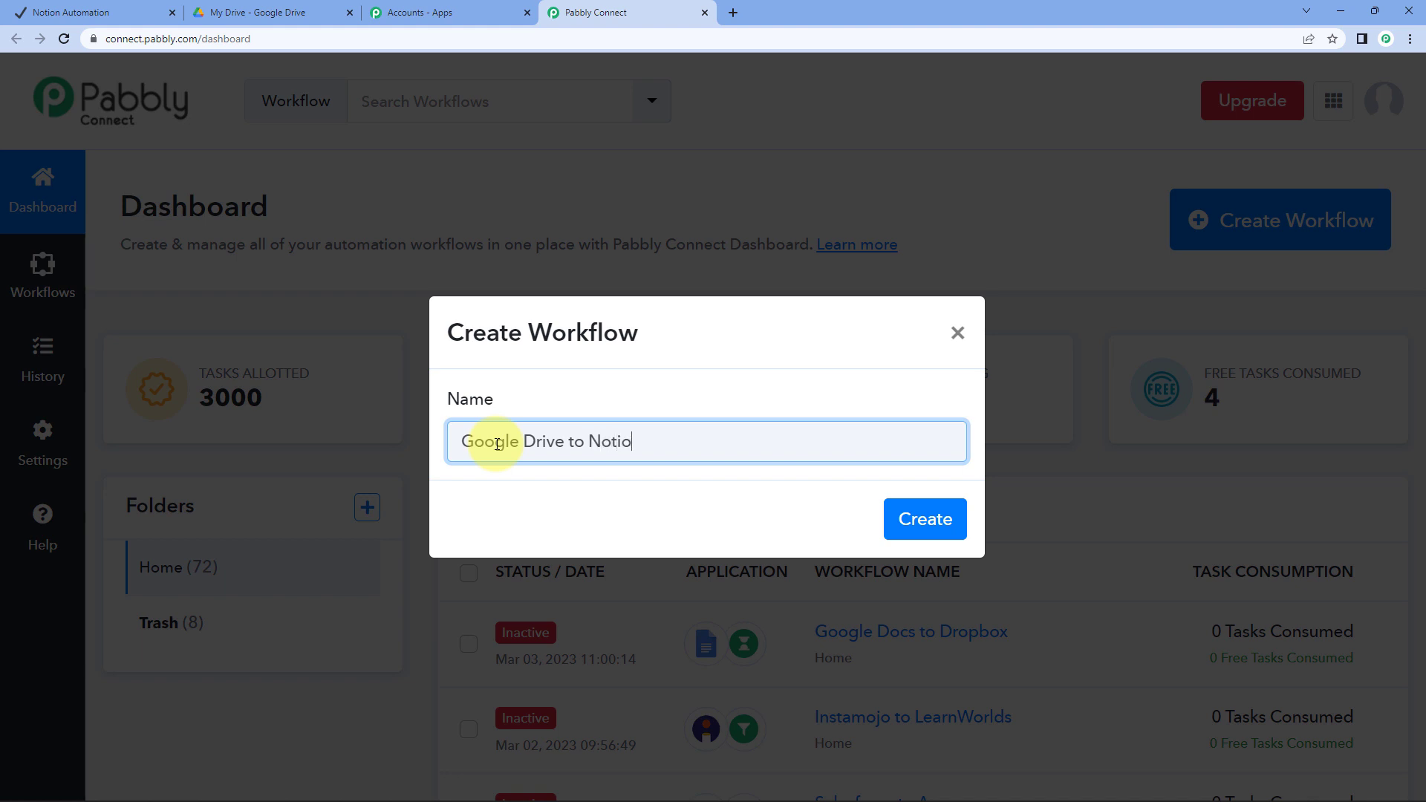
{"action": "key", "text": "Return"}
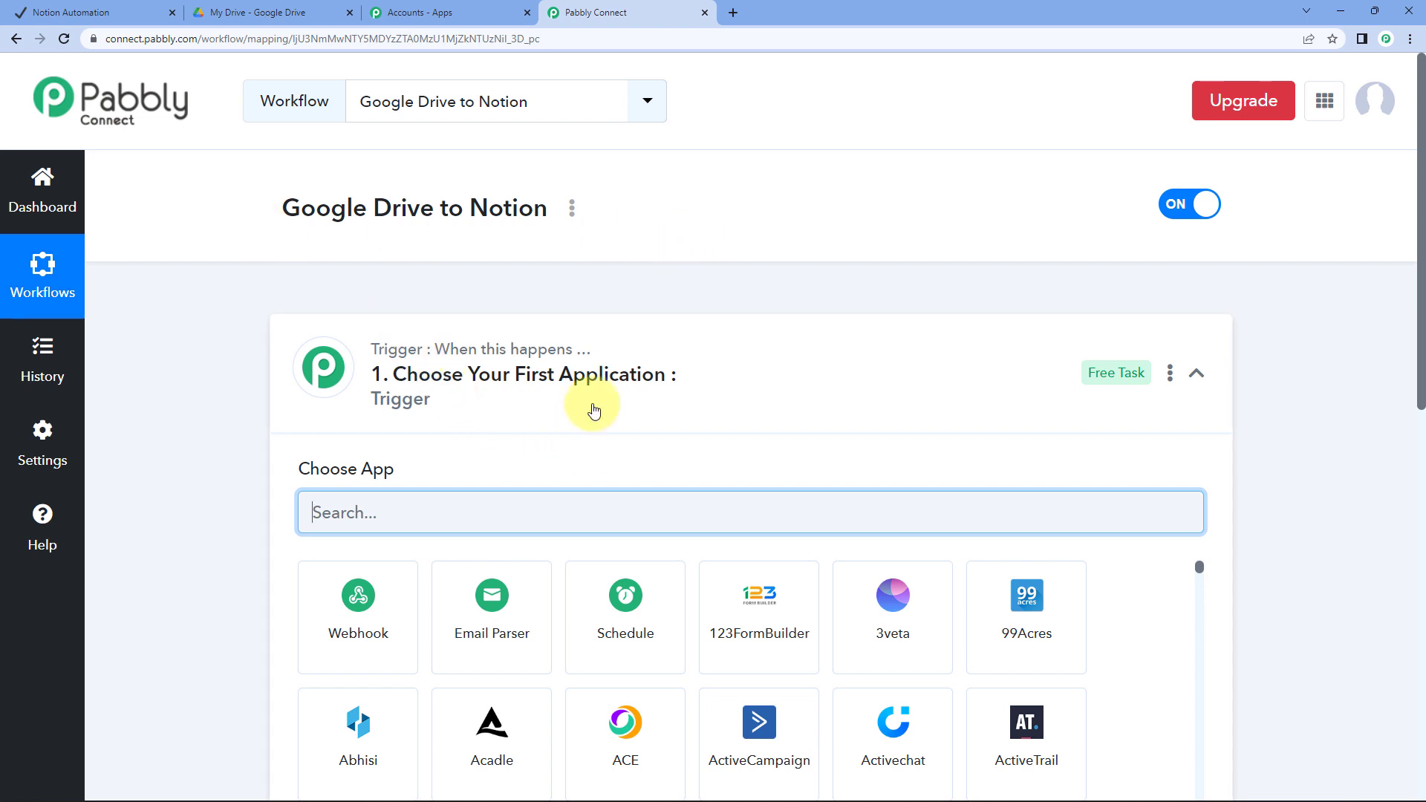
Collapse the trigger step so both steps show, and highlight 'Google Drive' in the workflow title
{"action": "left_click", "coordinate": [615, 386]}
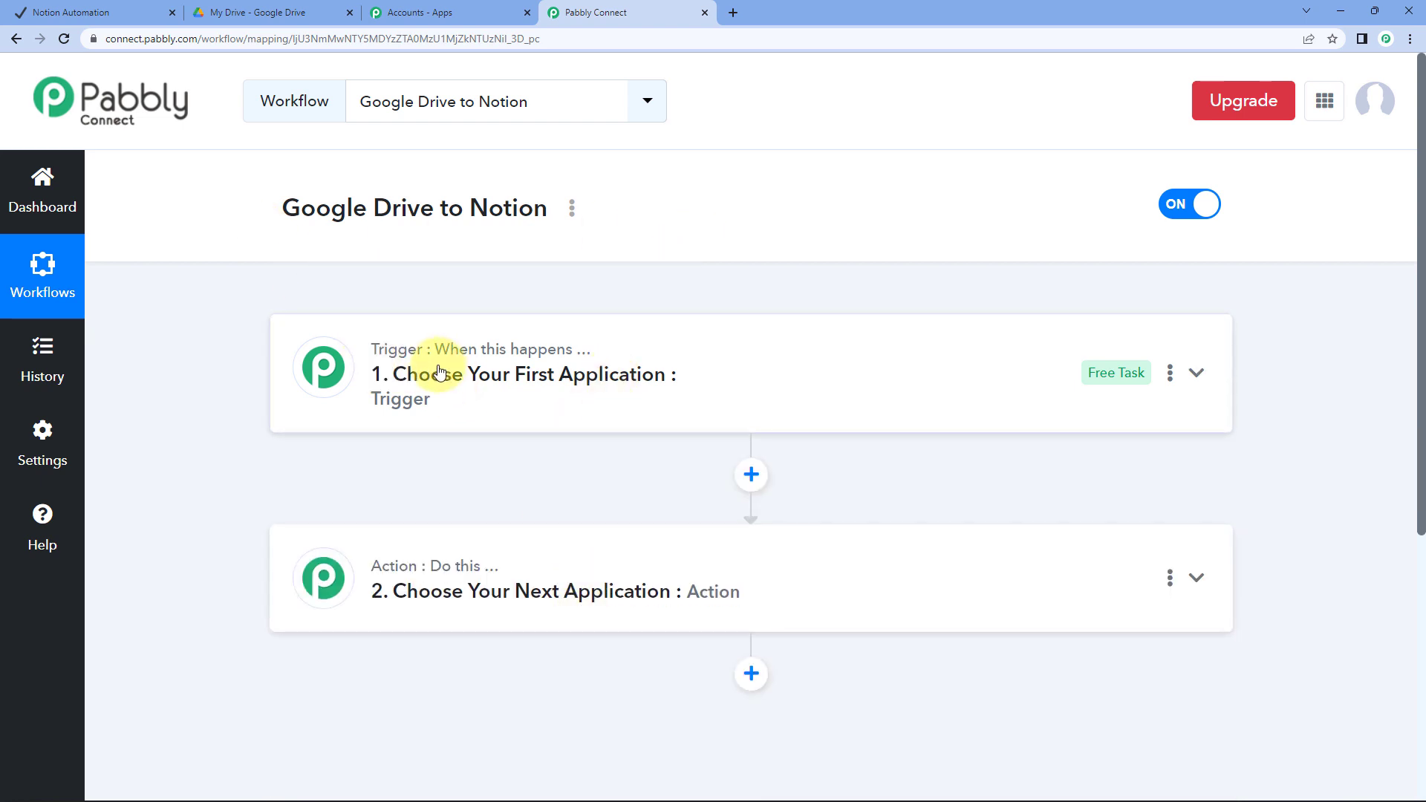
{"action": "mouse_move", "coordinate": [403, 347]}
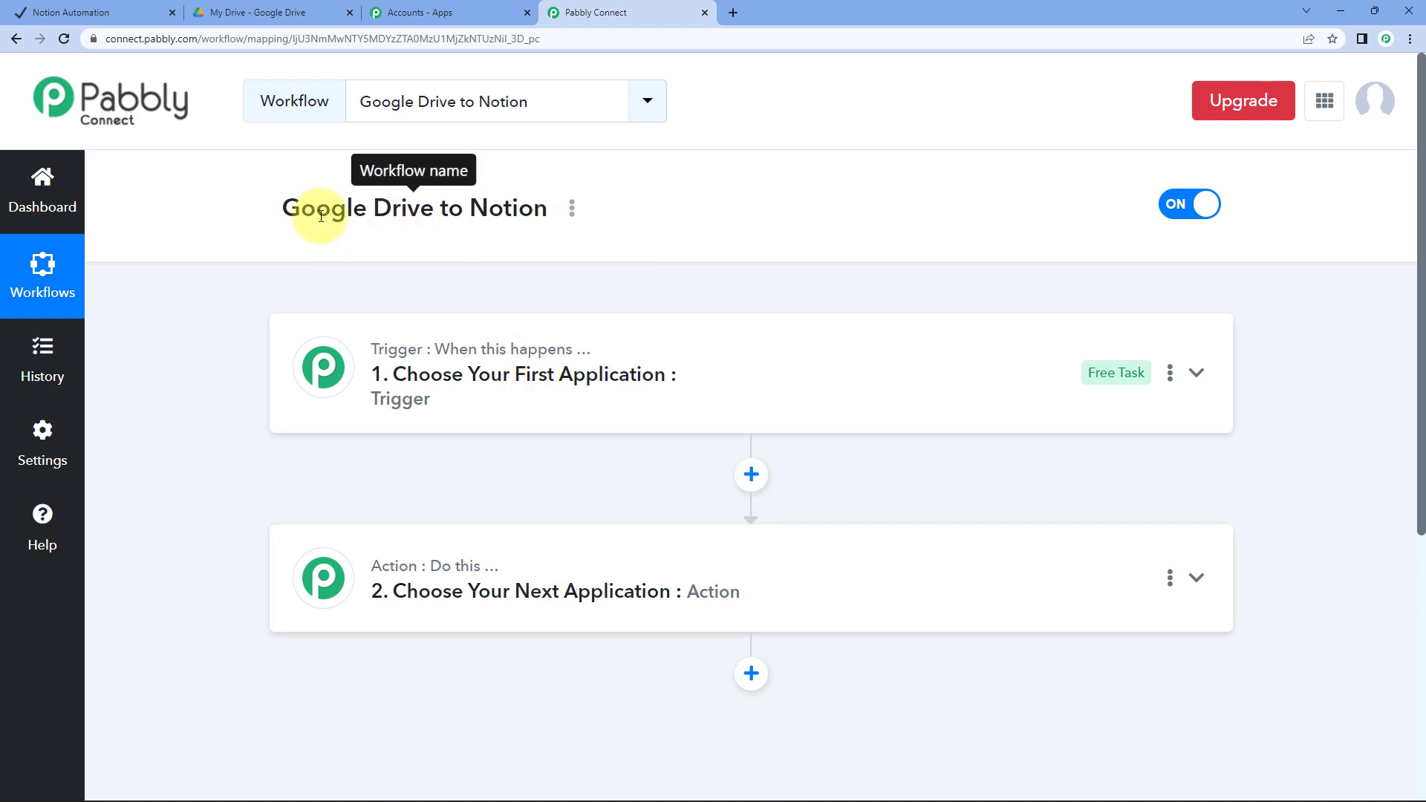
{"action": "left_click_drag", "start_coordinate": [297, 208], "coordinate": [393, 219]}
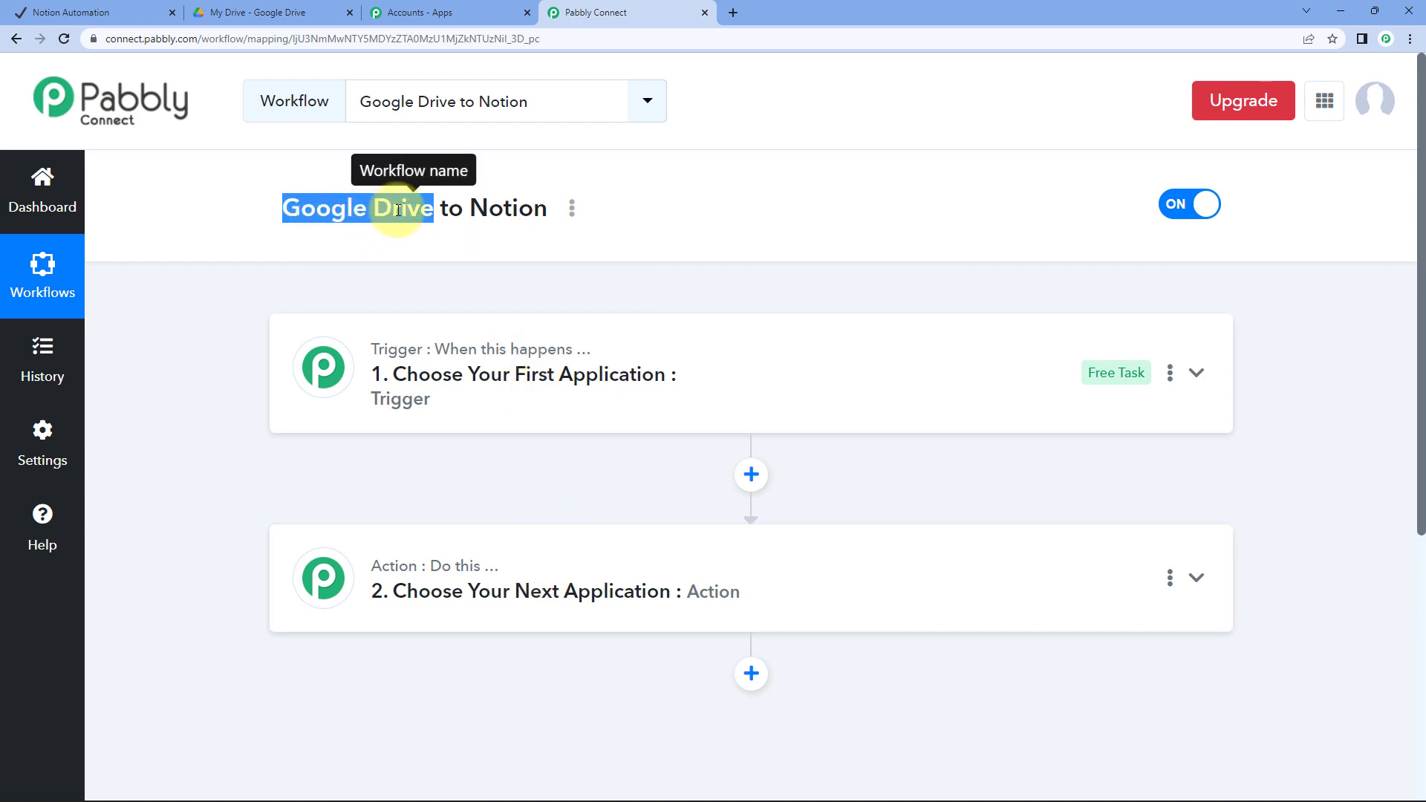
{"action": "left_click", "coordinate": [398, 210]}
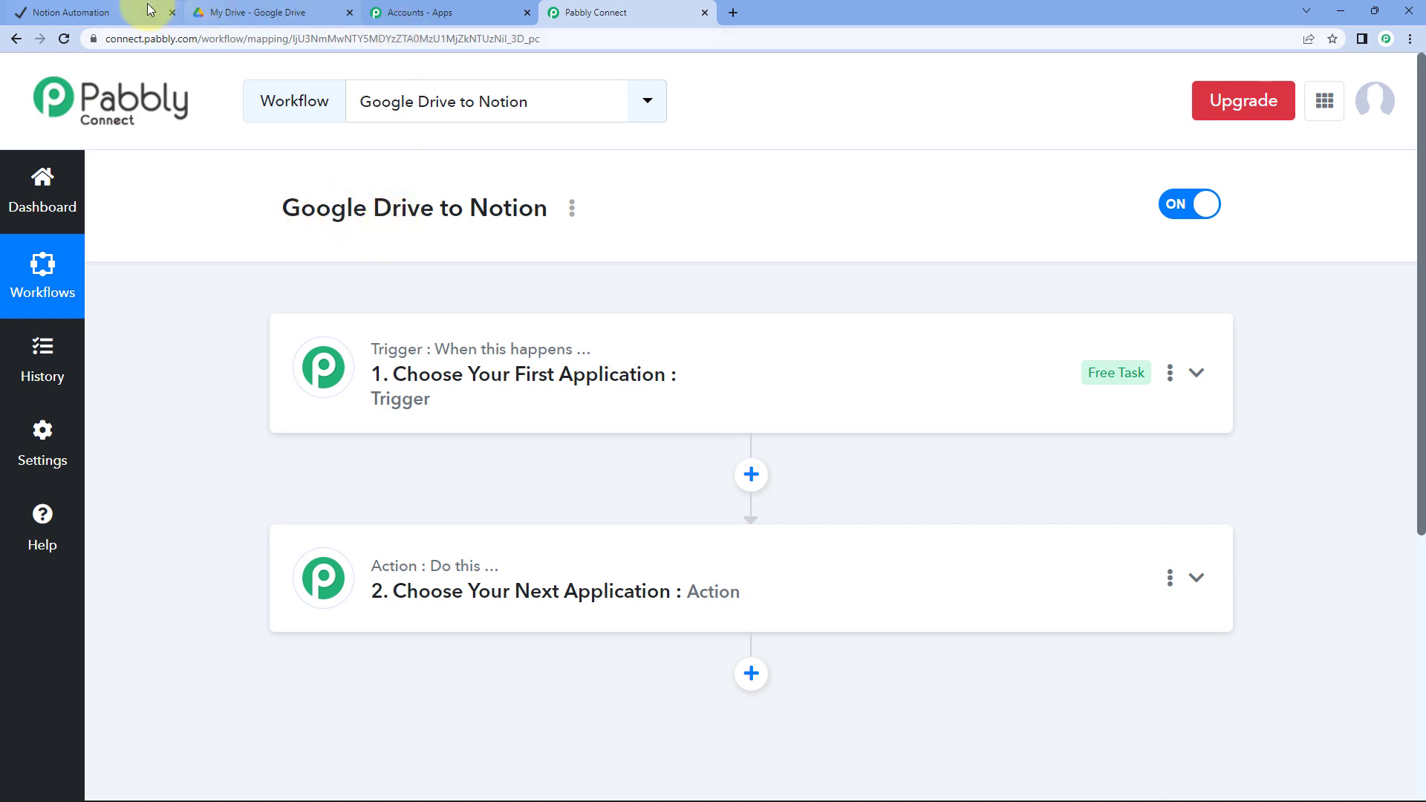
Widen the Link column in the Notion Automation table, then return to the workflow
{"action": "left_click", "coordinate": [116, 12]}
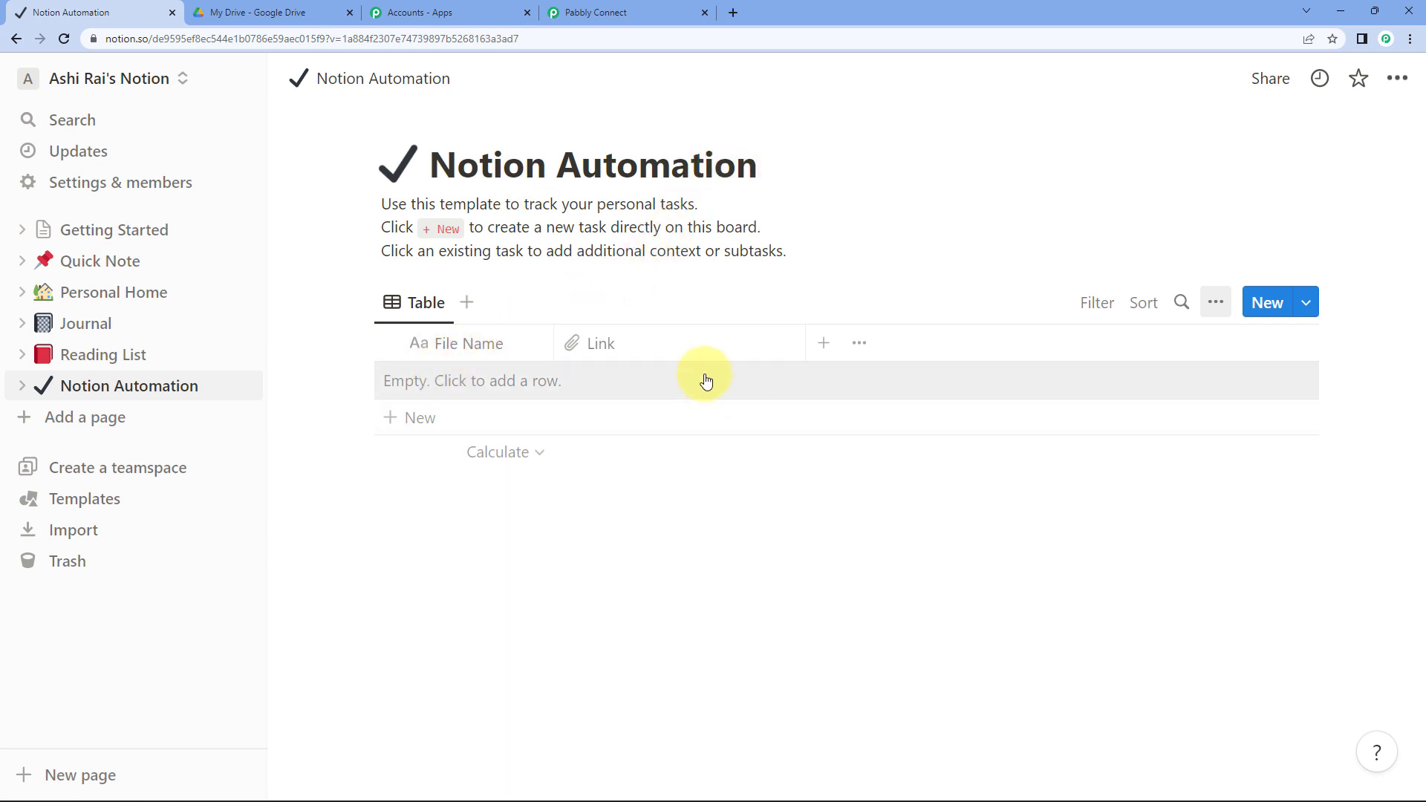
{"action": "left_click_drag", "start_coordinate": [805, 341], "coordinate": [858, 345]}
{"action": "left_click", "coordinate": [624, 7]}
Set the trigger app to Google Drive, found by searching 'google d', with the New File event
{"action": "left_click", "coordinate": [471, 386]}
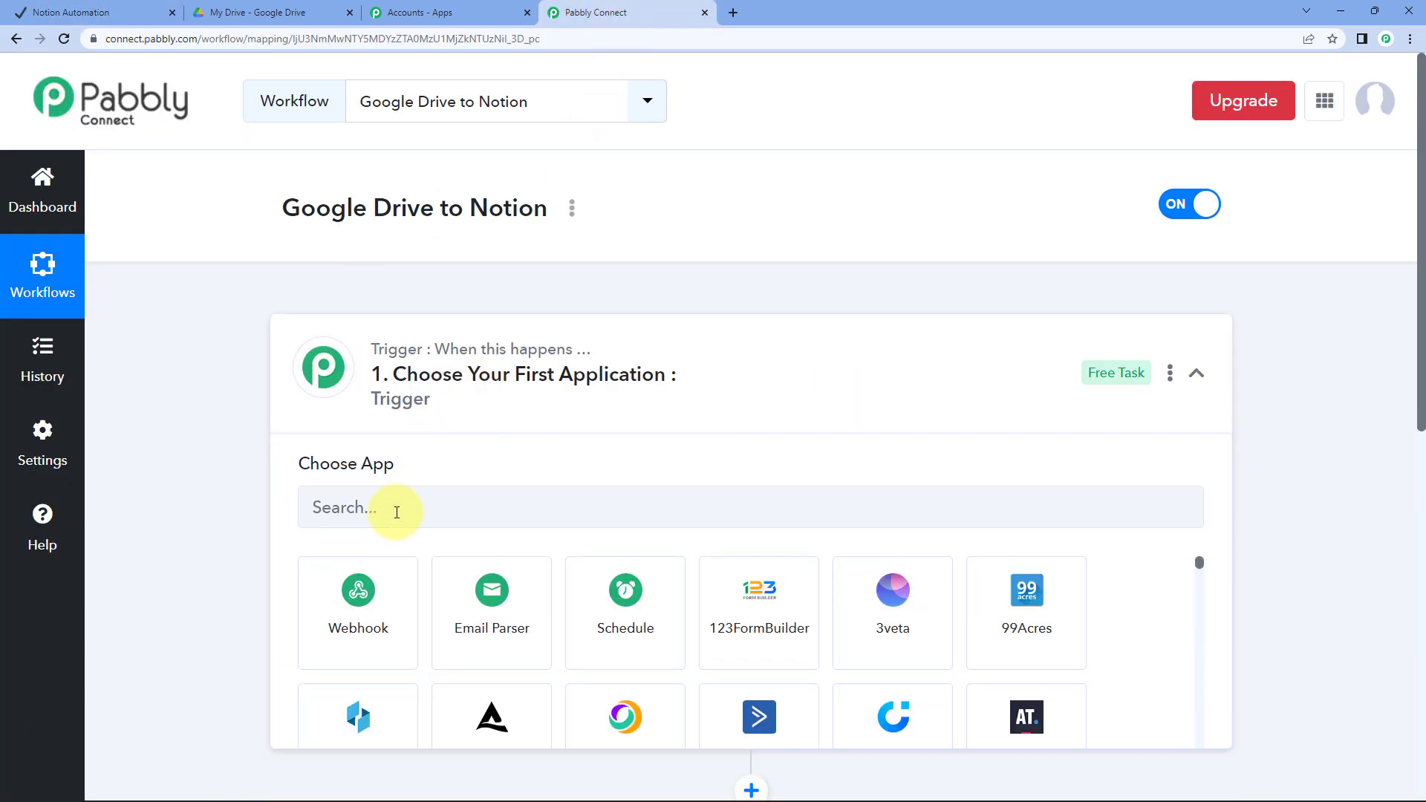
{"action": "left_click", "coordinate": [390, 522]}
{"action": "type", "text": "goo"}
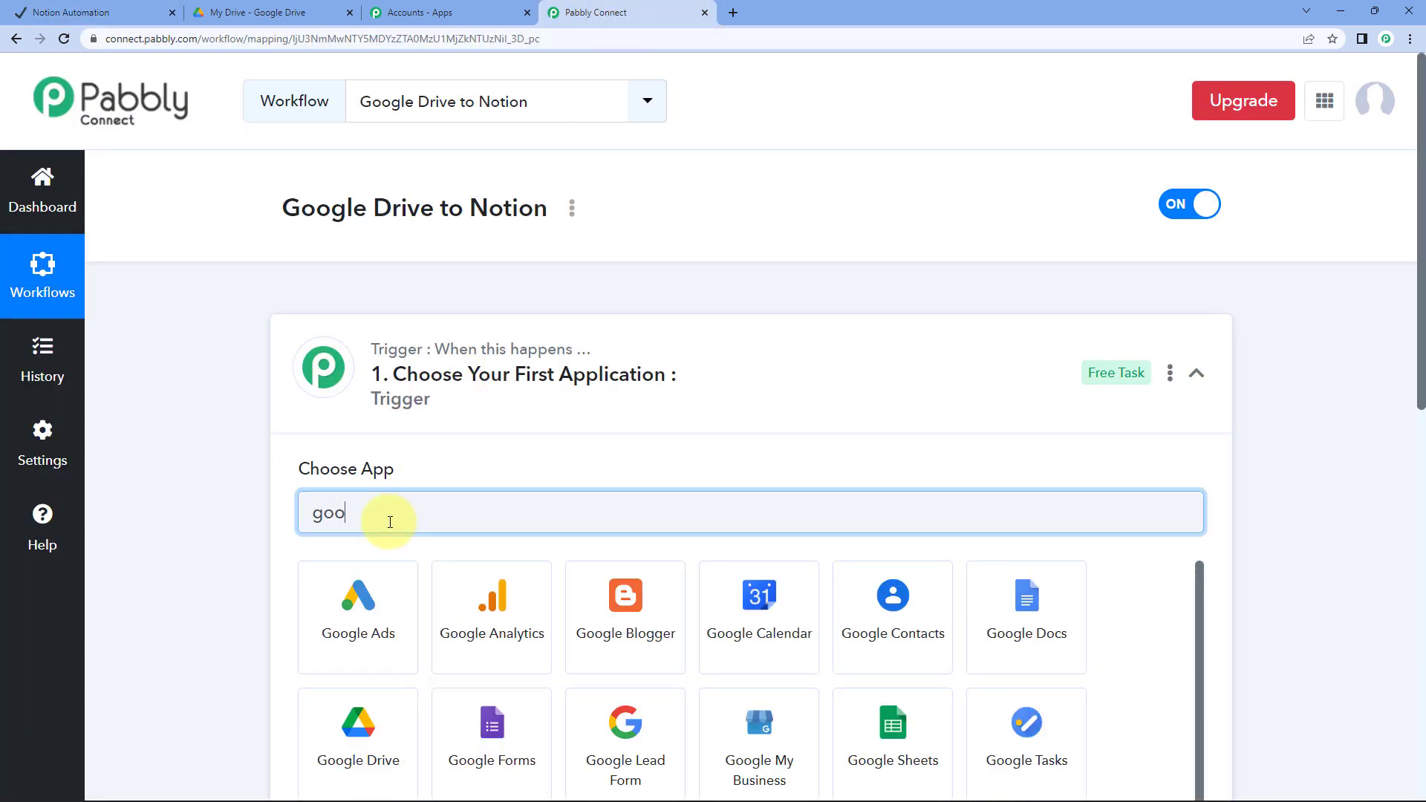
{"action": "type", "text": "gle d"}
{"action": "left_click", "coordinate": [498, 576]}
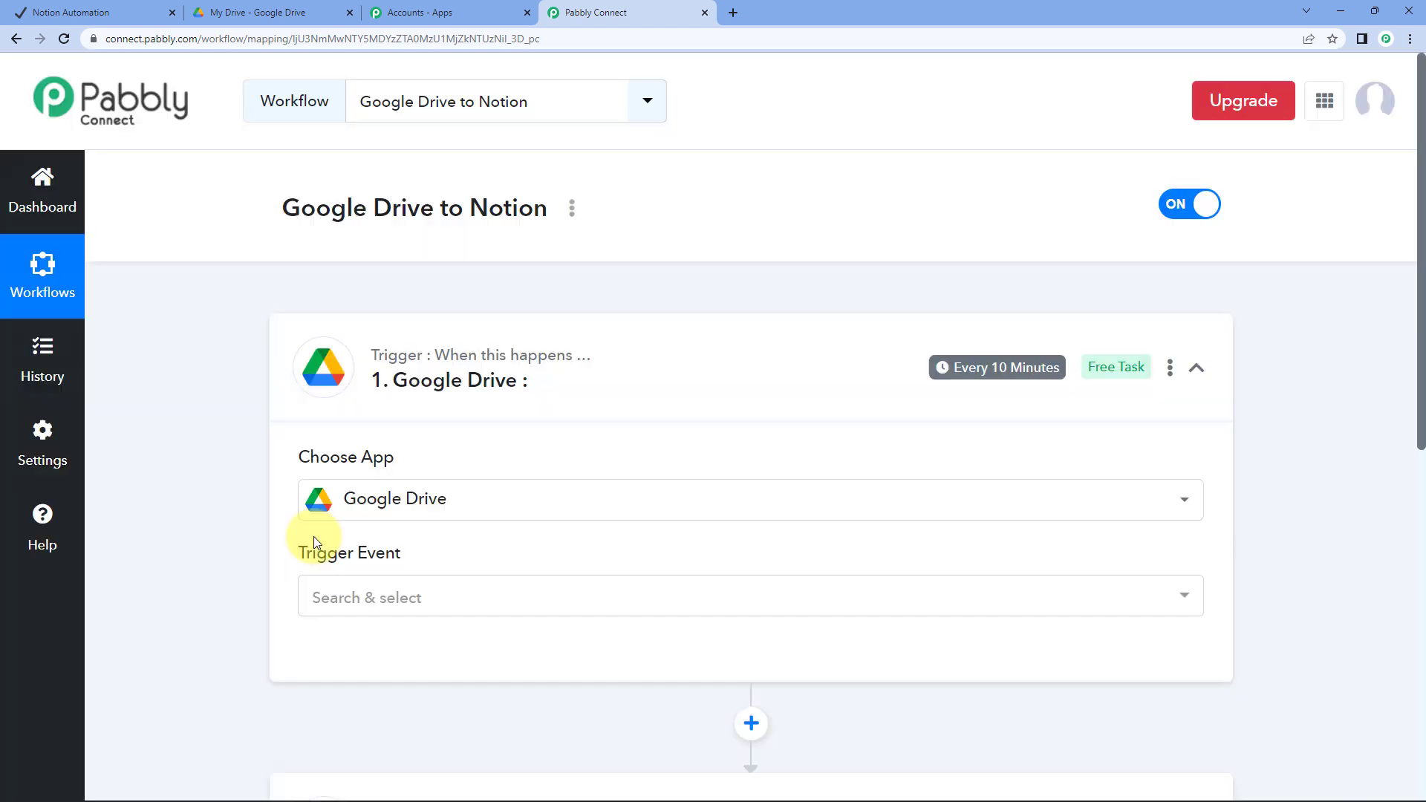
{"action": "scroll", "coordinate": [319, 491], "scroll_direction": "down", "scroll_amount": 2}
{"action": "left_click", "coordinate": [366, 449]}
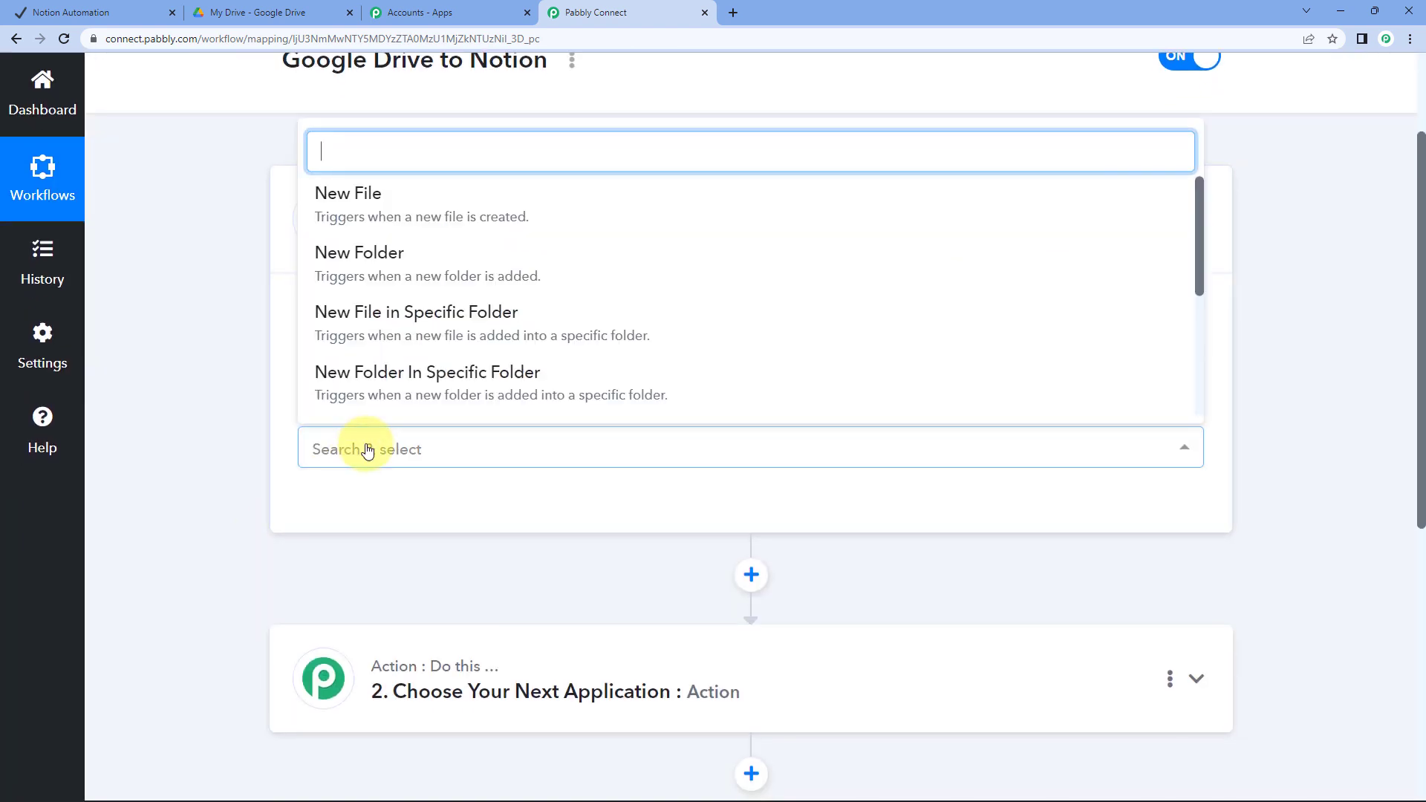
{"action": "left_click", "coordinate": [359, 199]}
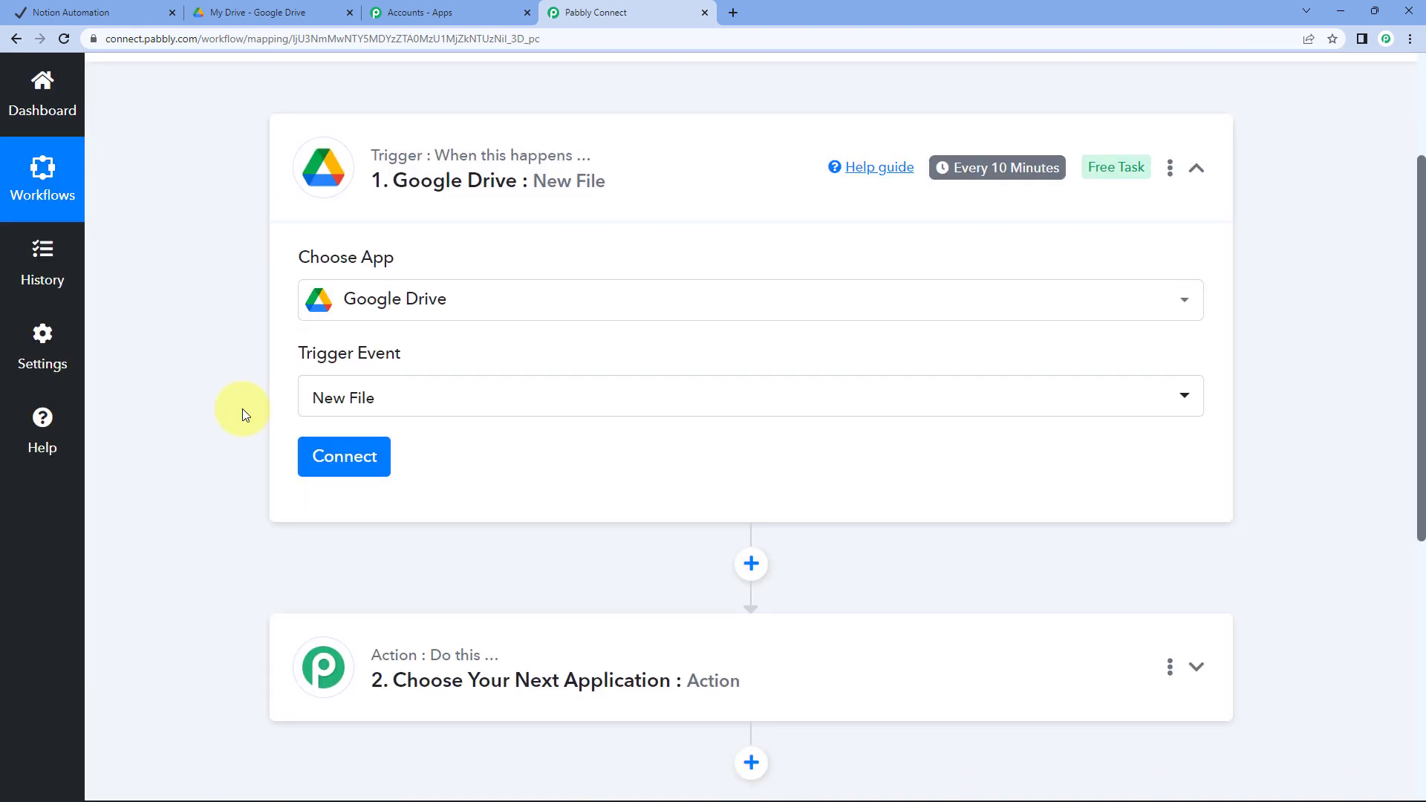
{"action": "scroll", "coordinate": [242, 409], "scroll_direction": "down", "scroll_amount": 1}
Add a new Google Drive connection by signing in with Google and granting access
{"action": "left_click", "coordinate": [346, 359]}
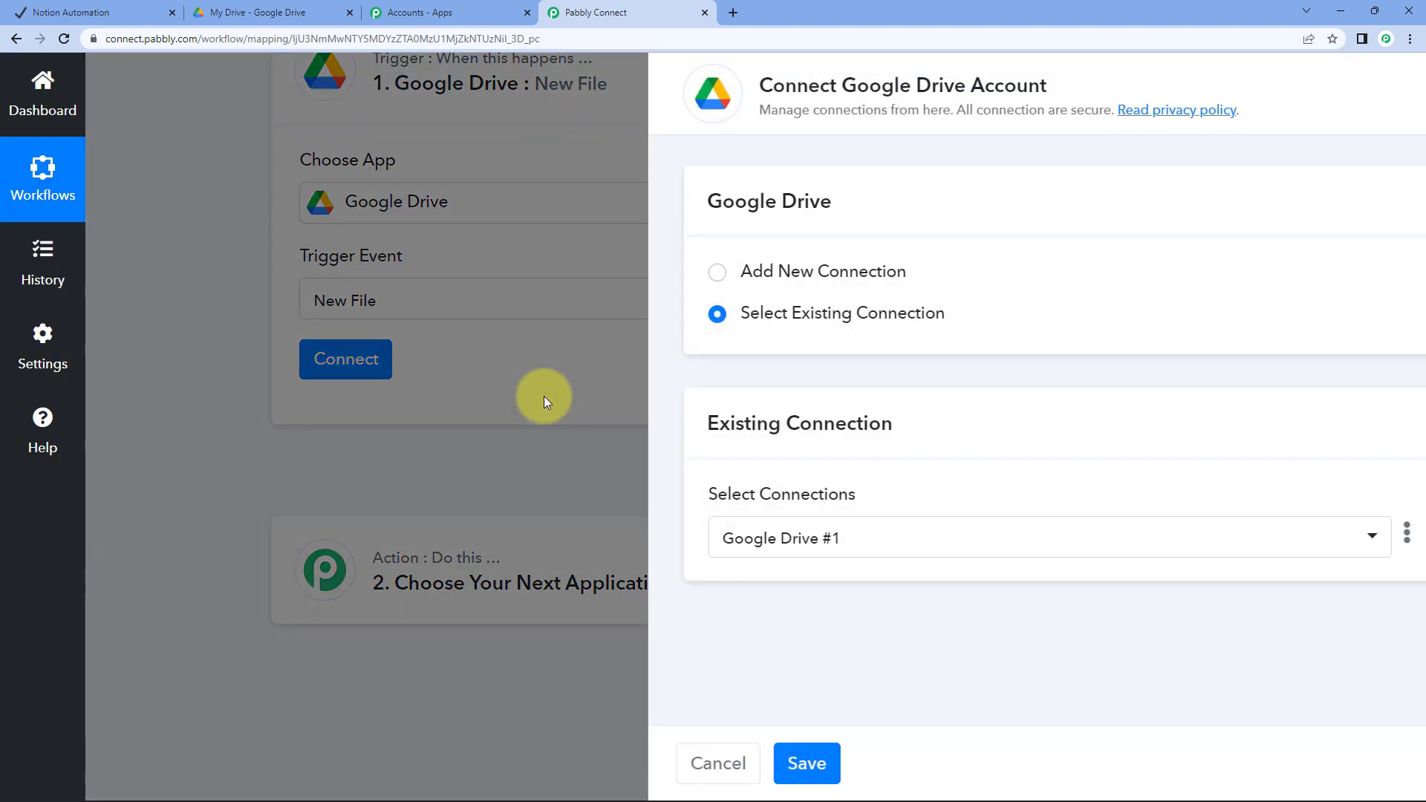
{"action": "left_click", "coordinate": [739, 273]}
{"action": "left_click", "coordinate": [770, 520]}
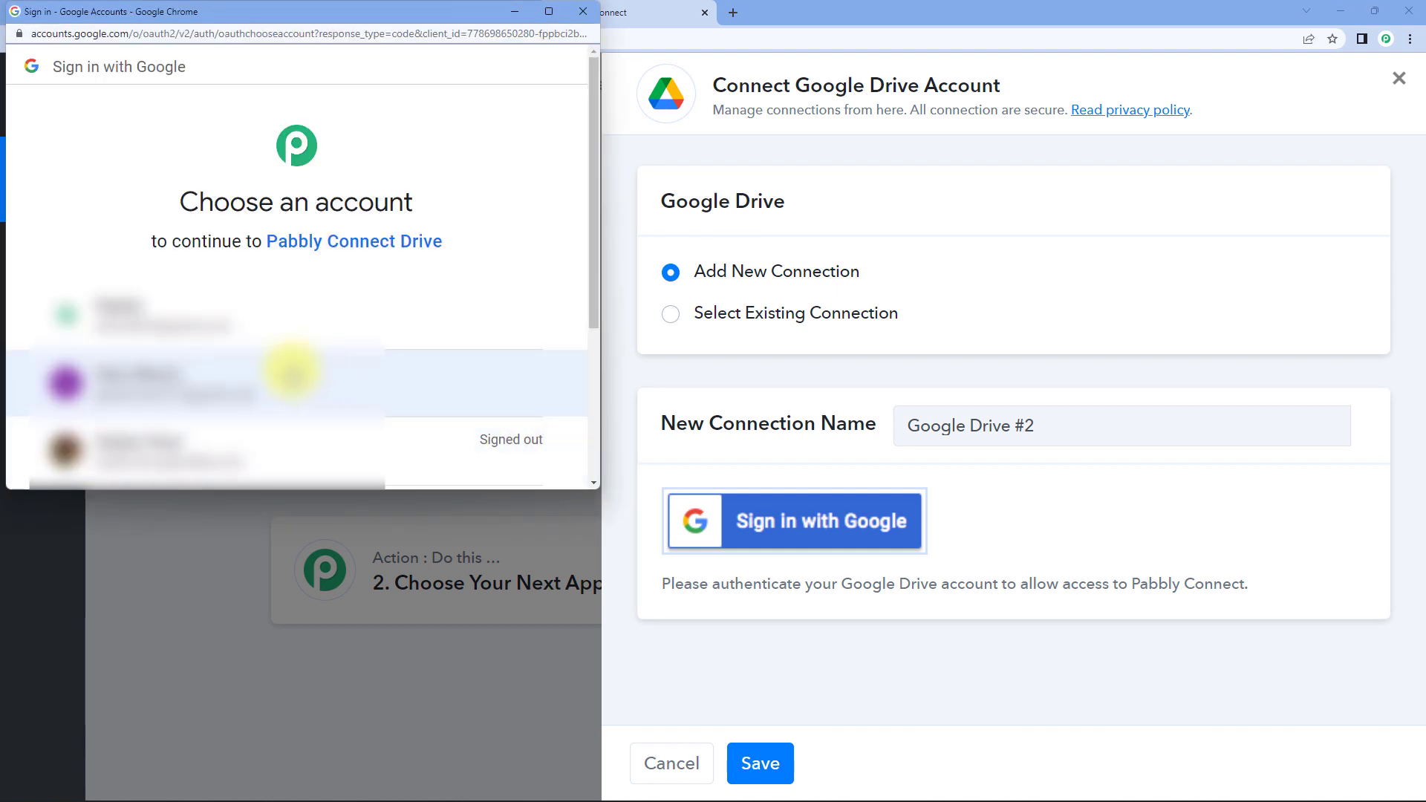
{"action": "left_click", "coordinate": [232, 338]}
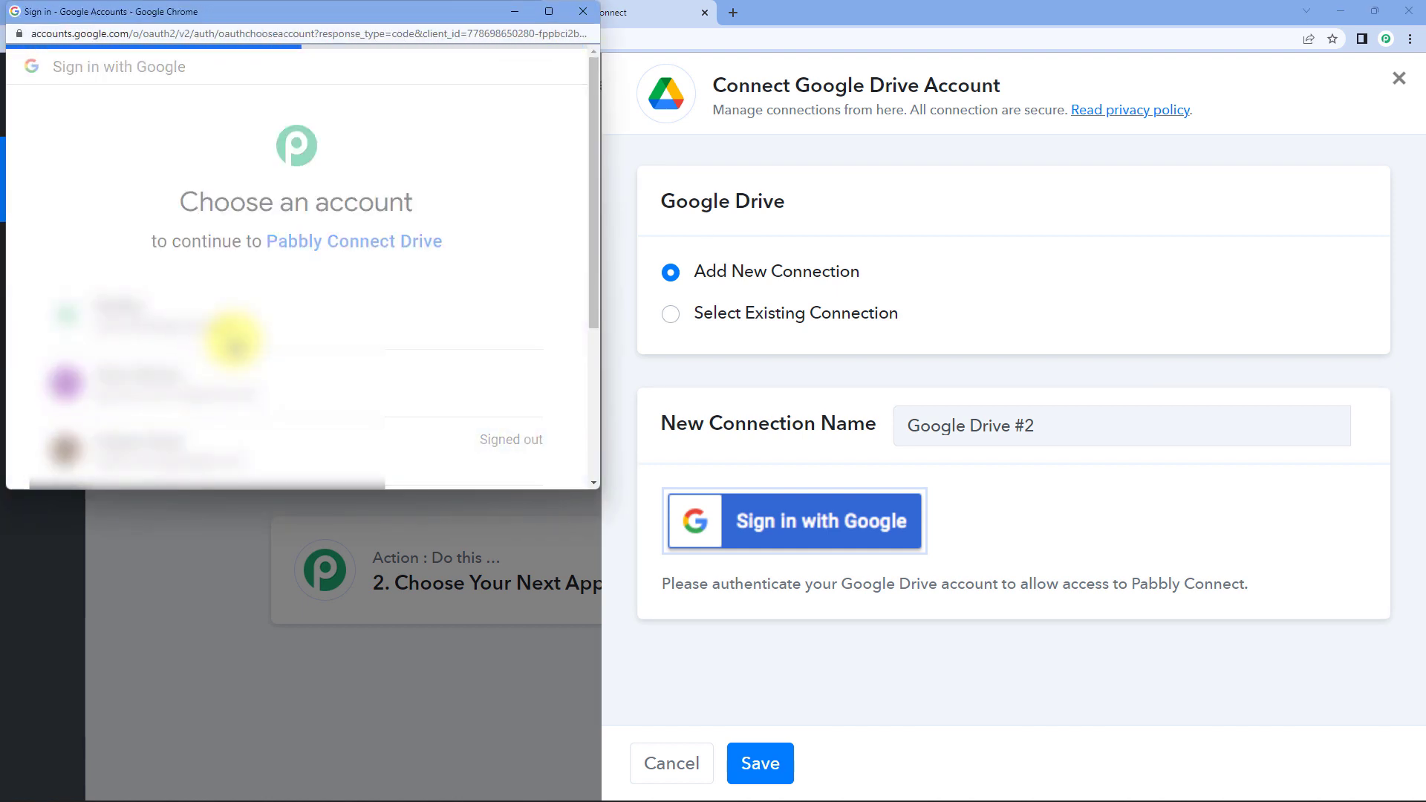
{"action": "scroll", "coordinate": [337, 405], "scroll_direction": "down", "scroll_amount": 5}
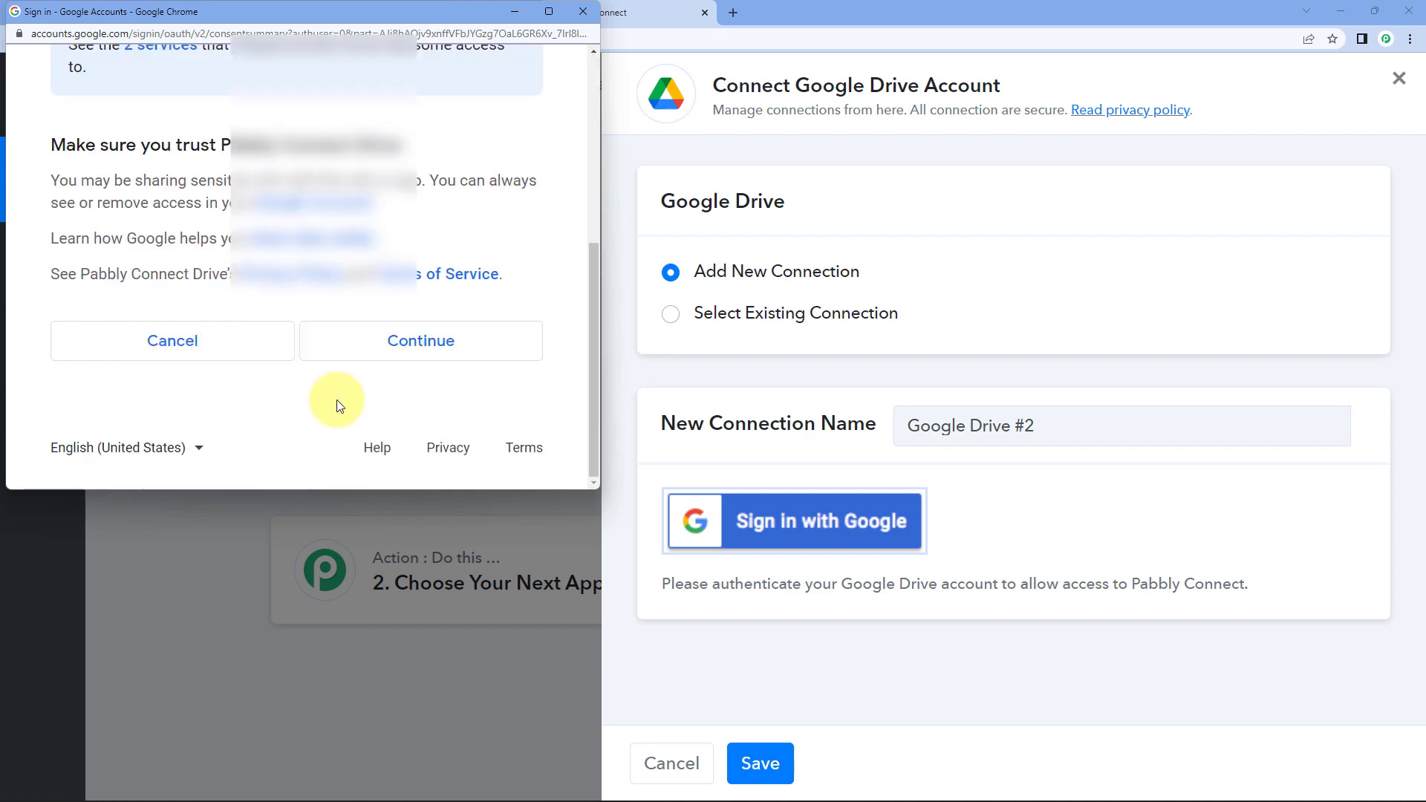
{"action": "left_click", "coordinate": [437, 338]}
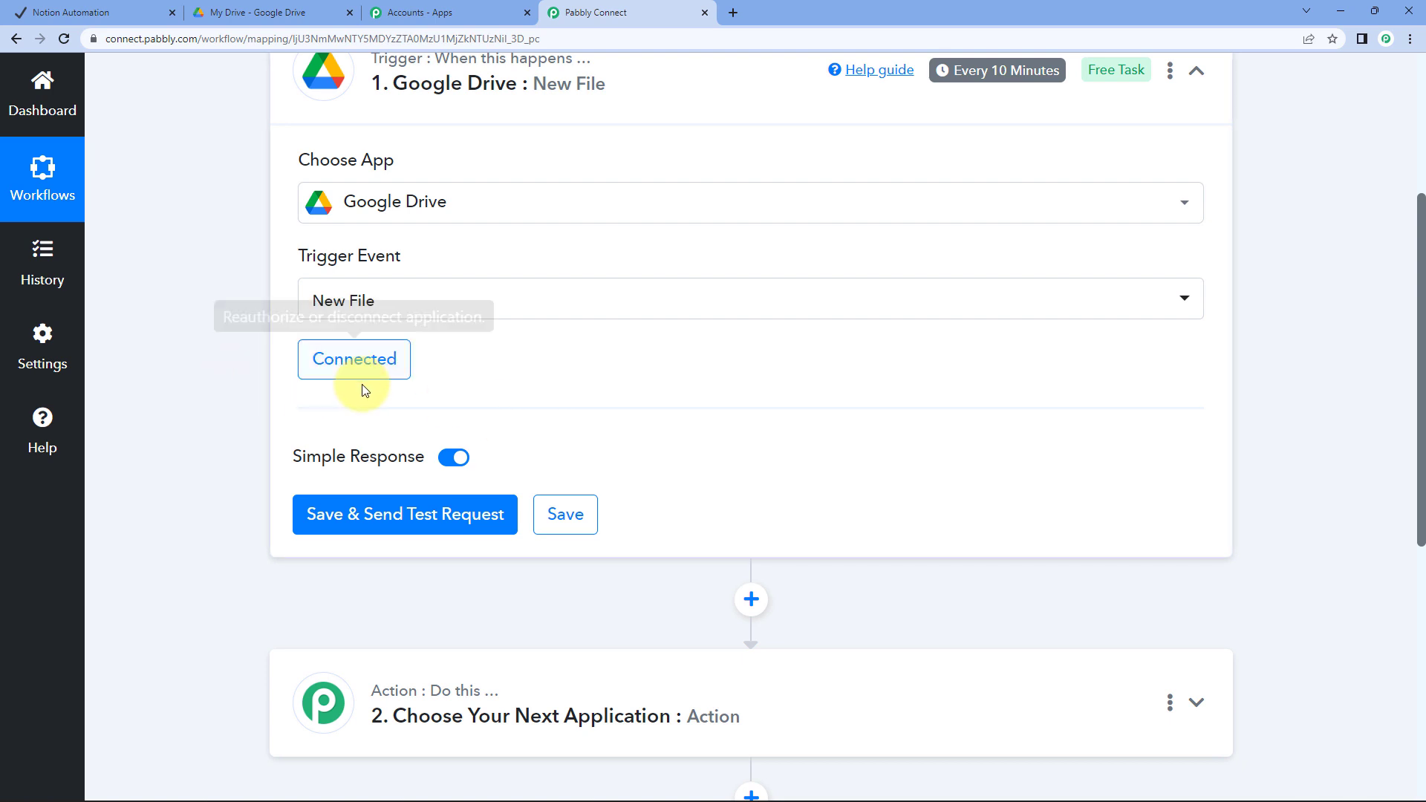
Save the trigger and review the test response showing a Google Docs file's size and permissions
{"action": "scroll", "coordinate": [223, 436], "scroll_direction": "down", "scroll_amount": 1}
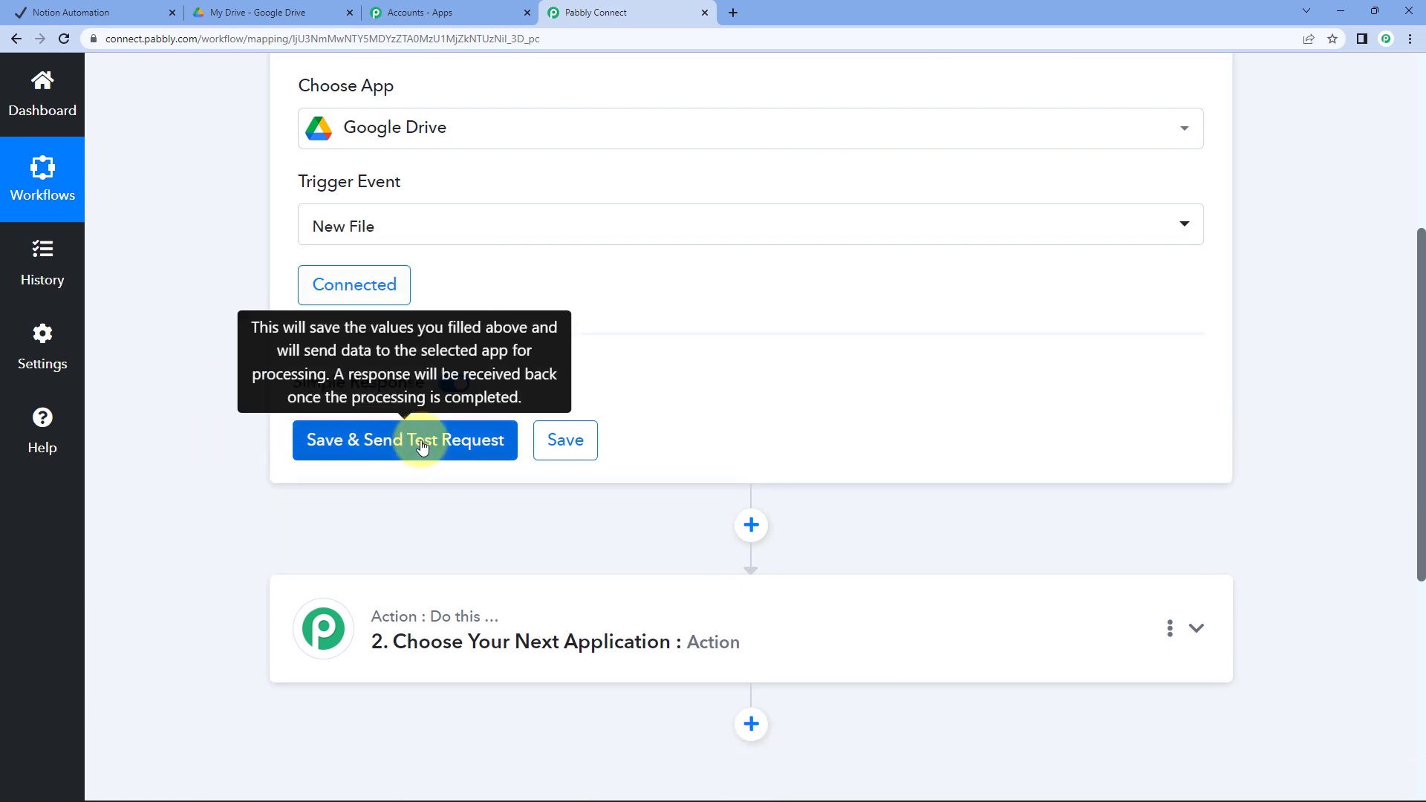
{"action": "left_click", "coordinate": [422, 446]}
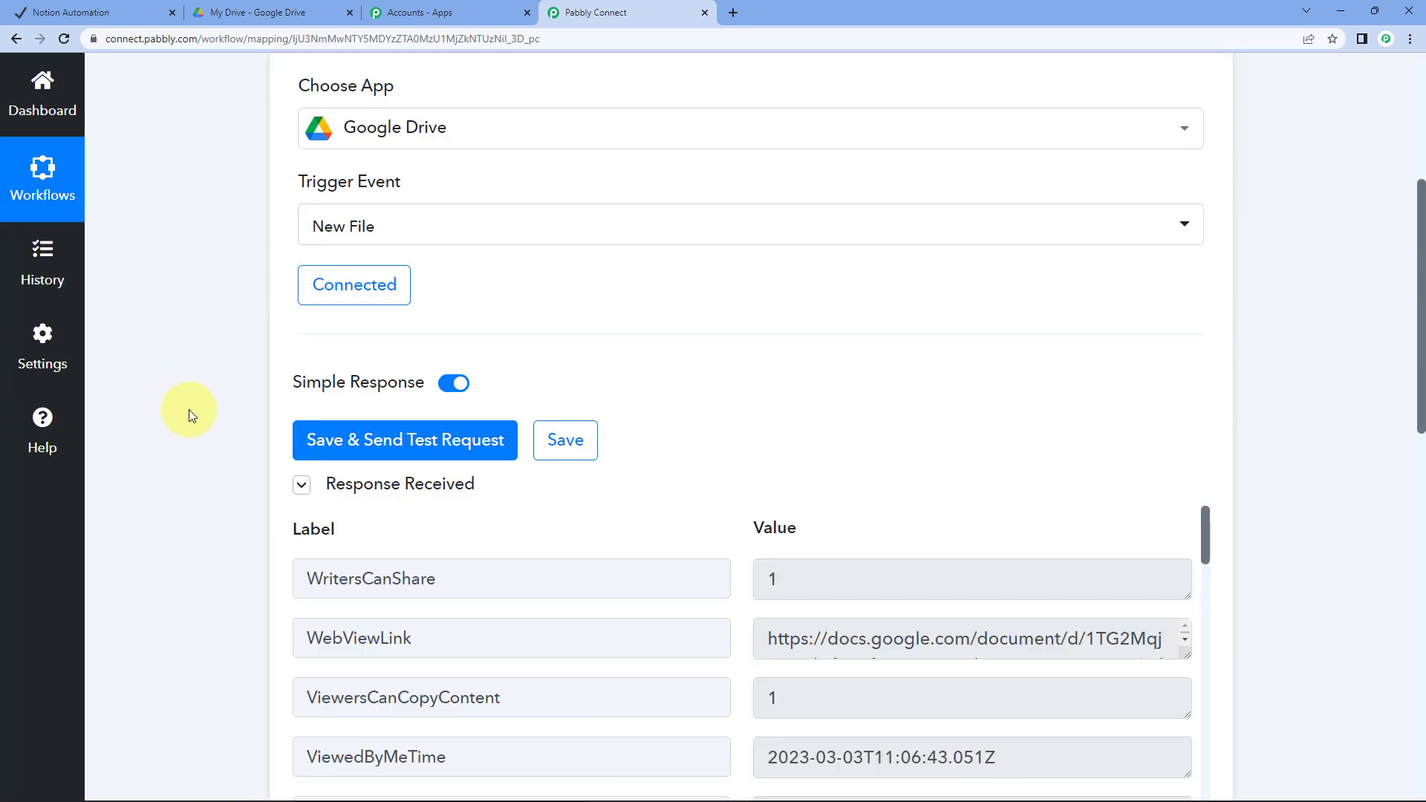
{"action": "scroll", "coordinate": [189, 421], "scroll_direction": "down", "scroll_amount": 3}
{"action": "scroll", "coordinate": [186, 422], "scroll_direction": "down", "scroll_amount": 1}
{"action": "scroll", "coordinate": [826, 549], "scroll_direction": "down", "scroll_amount": 5}
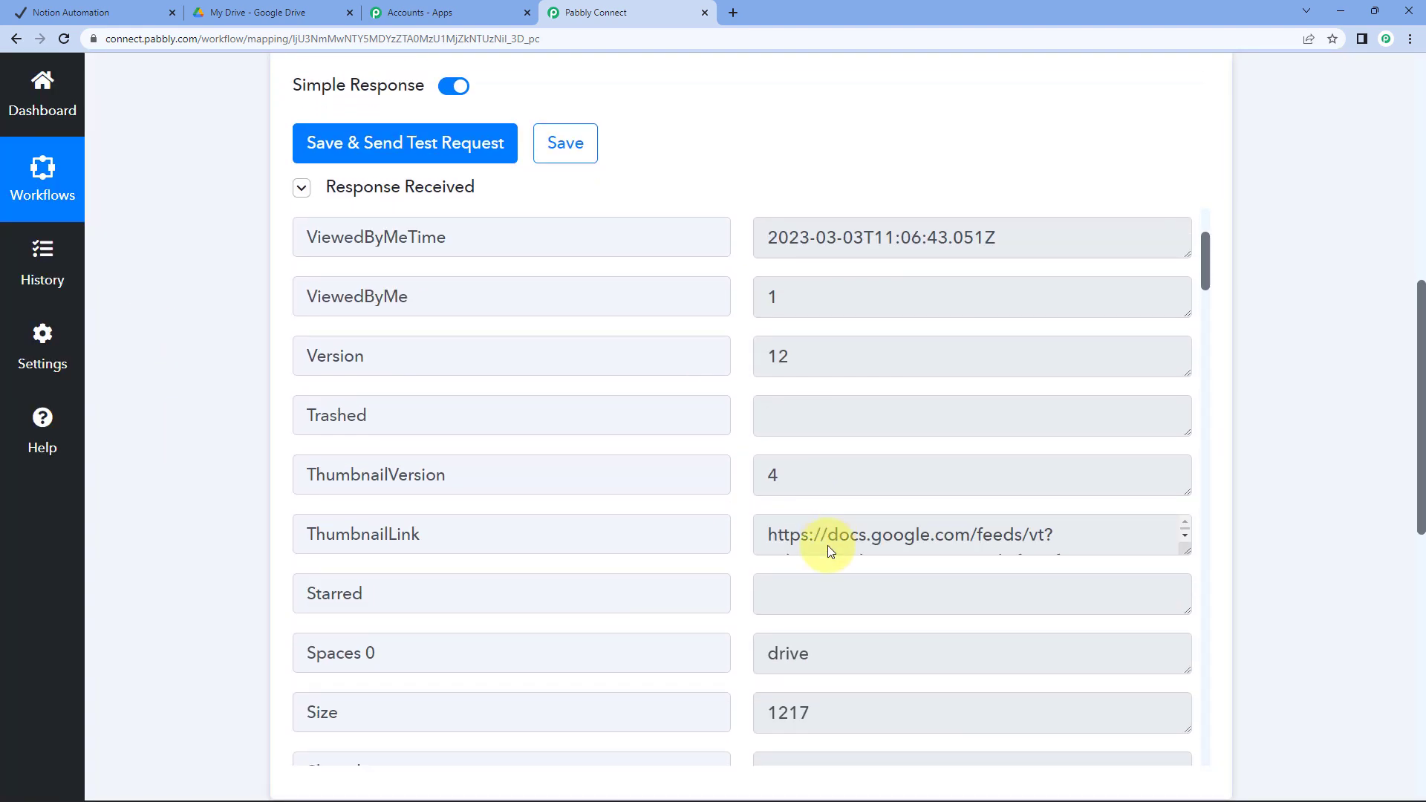
{"action": "scroll", "coordinate": [827, 550], "scroll_direction": "down", "scroll_amount": 11}
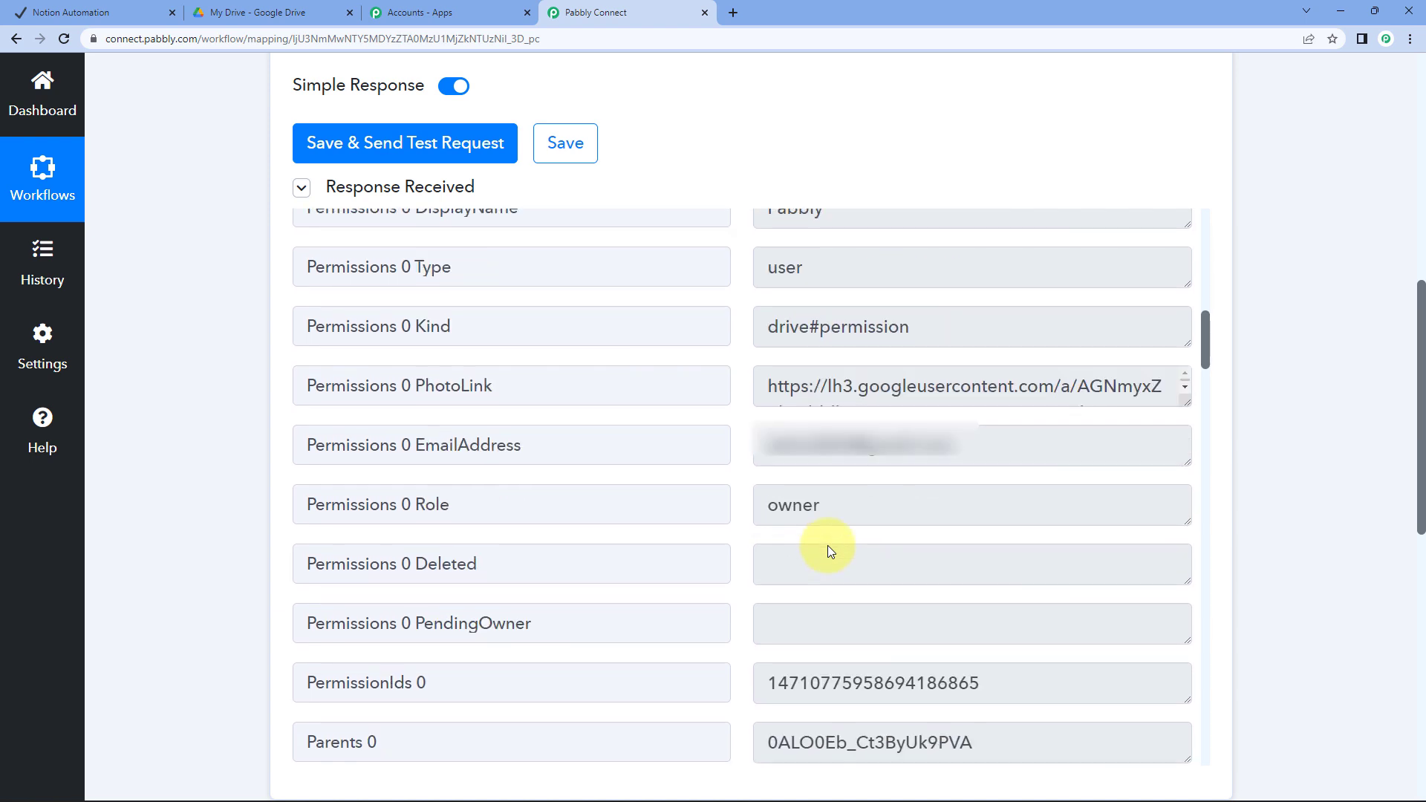
{"action": "scroll", "coordinate": [827, 545], "scroll_direction": "down", "scroll_amount": 7}
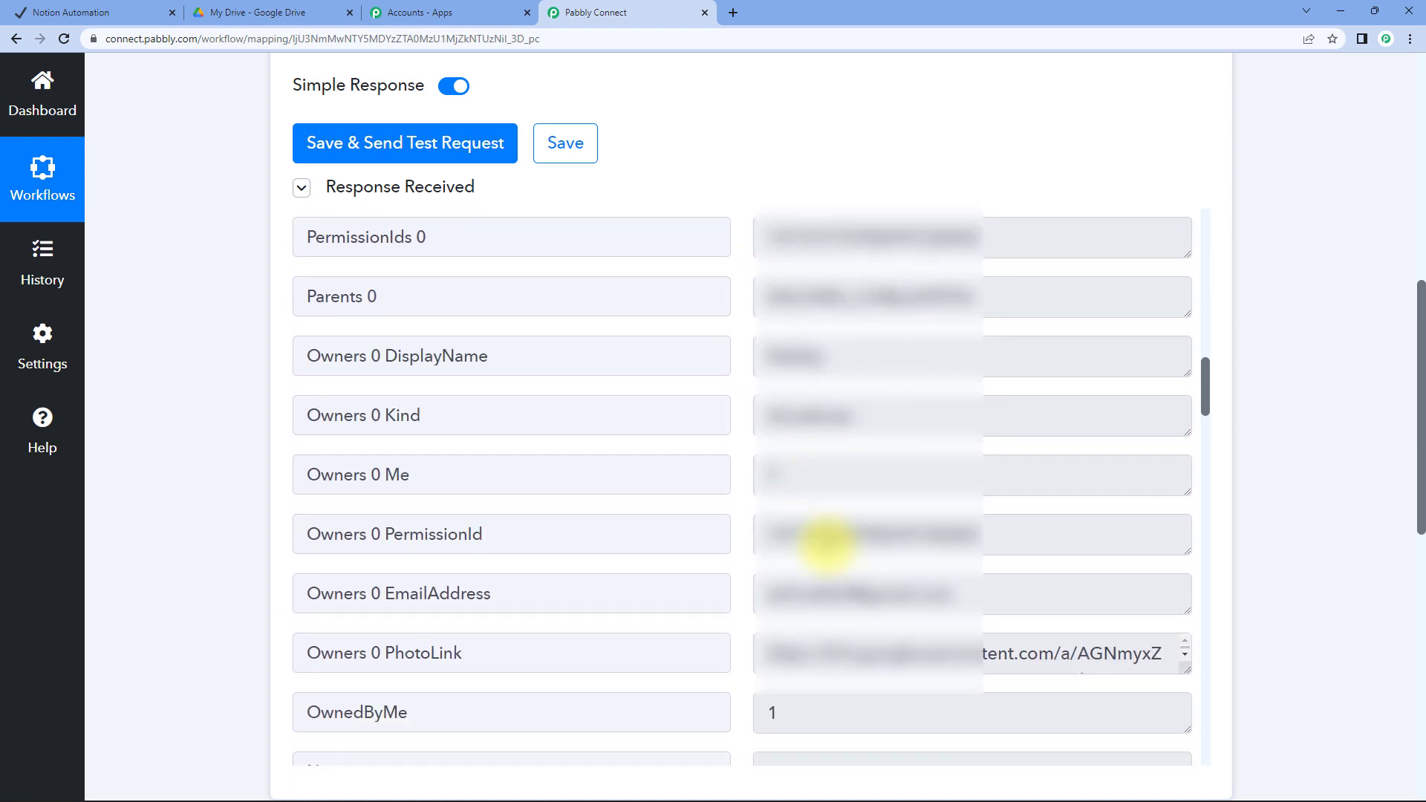
{"action": "scroll", "coordinate": [828, 545], "scroll_direction": "down", "scroll_amount": 8}
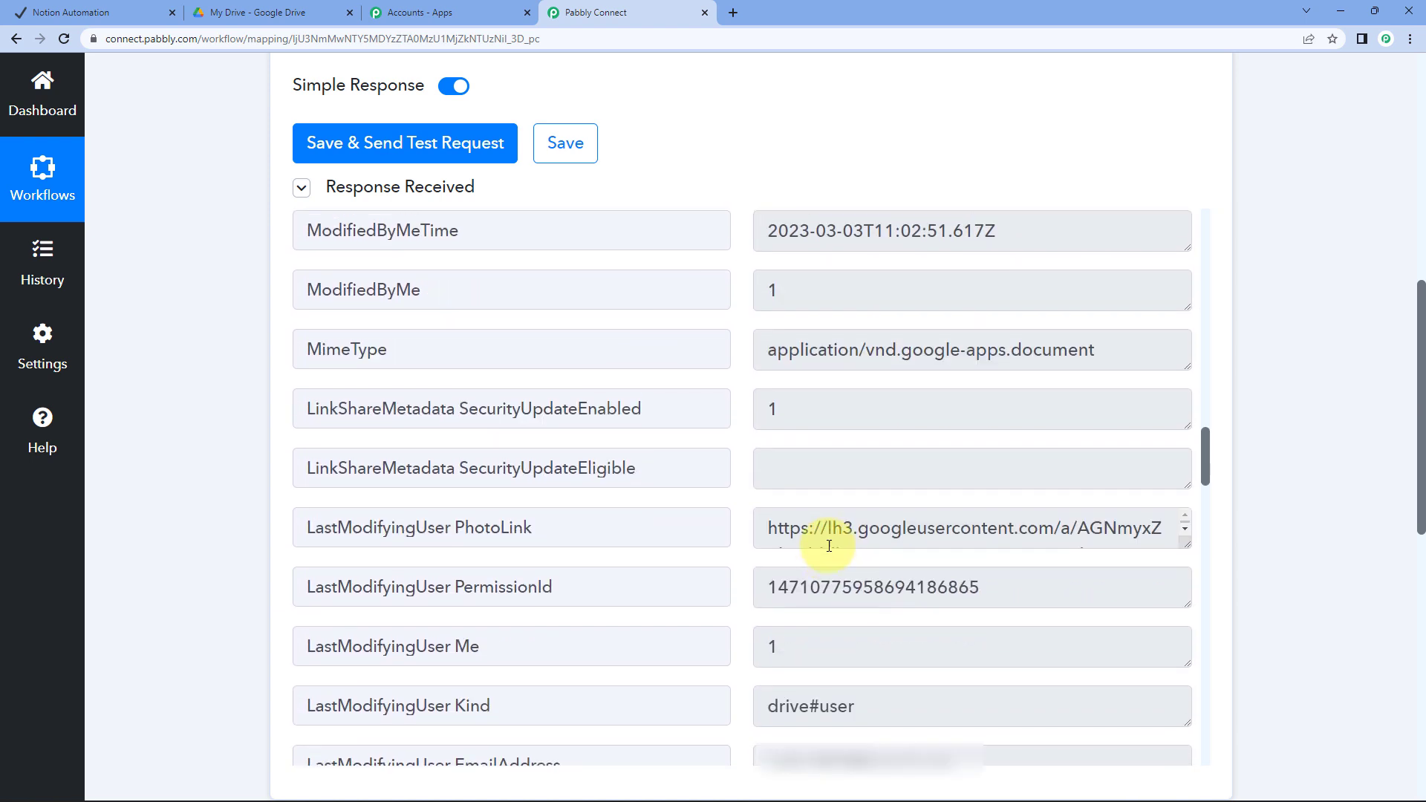
{"action": "scroll", "coordinate": [829, 546], "scroll_direction": "down", "scroll_amount": 12}
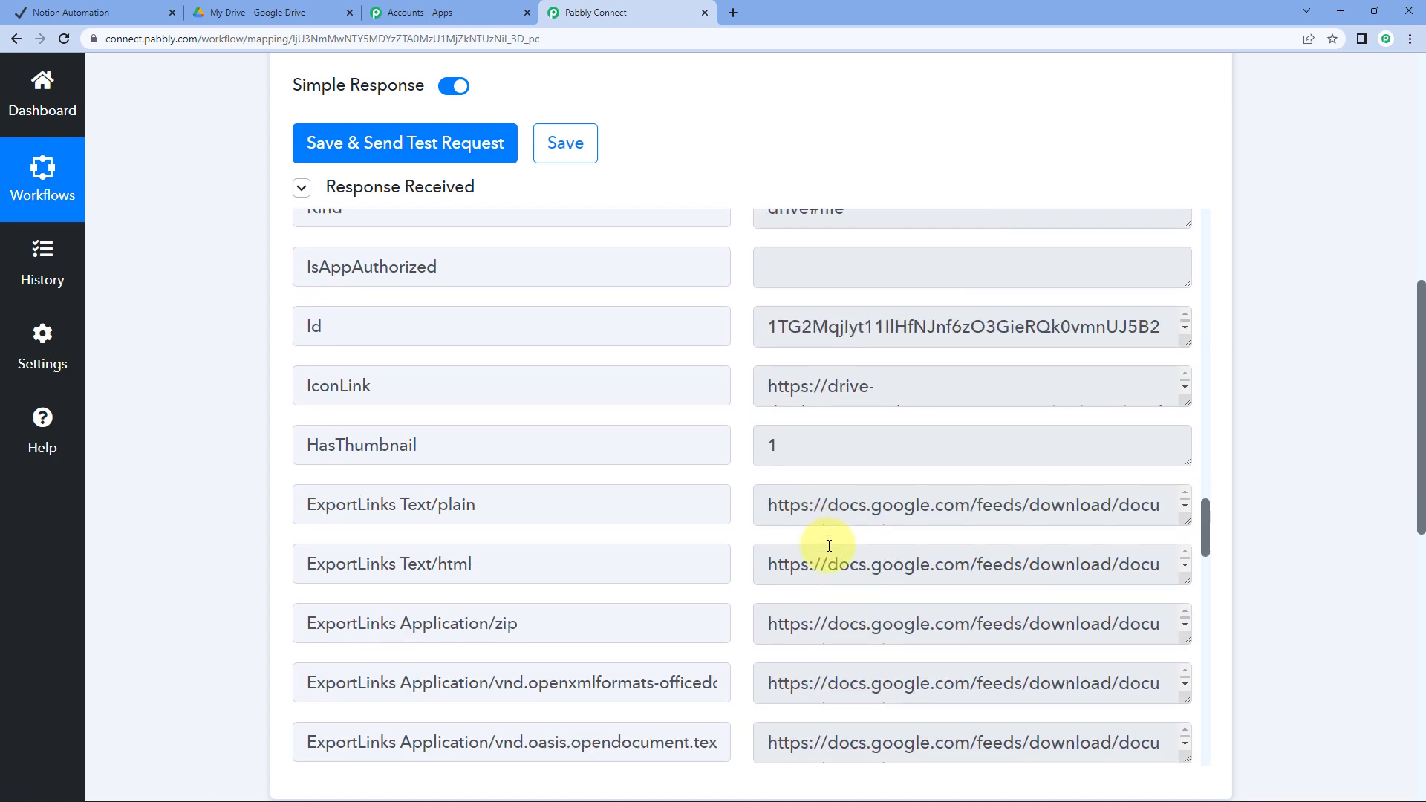
{"action": "scroll", "coordinate": [829, 546], "scroll_direction": "down", "scroll_amount": 14}
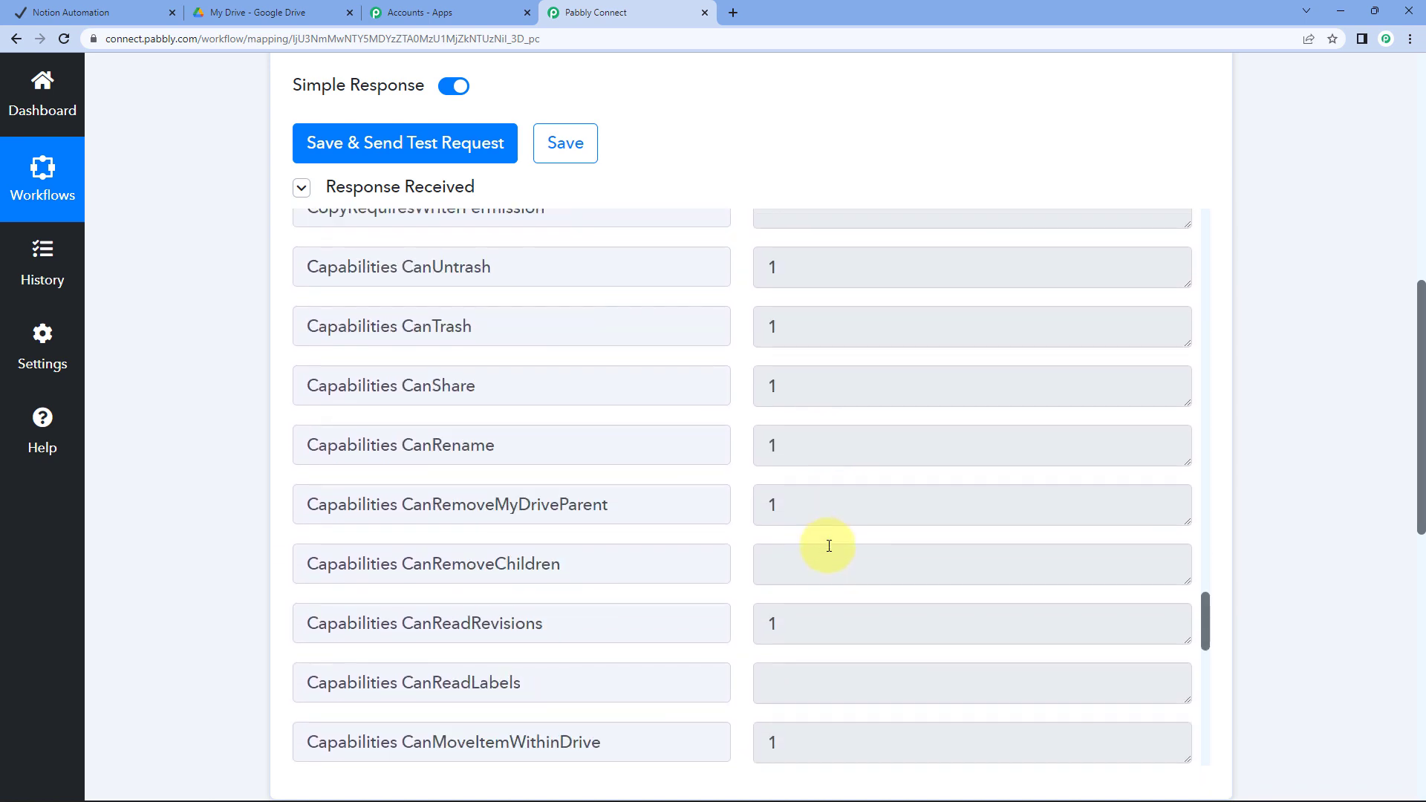
{"action": "scroll", "coordinate": [829, 546], "scroll_direction": "down", "scroll_amount": 11}
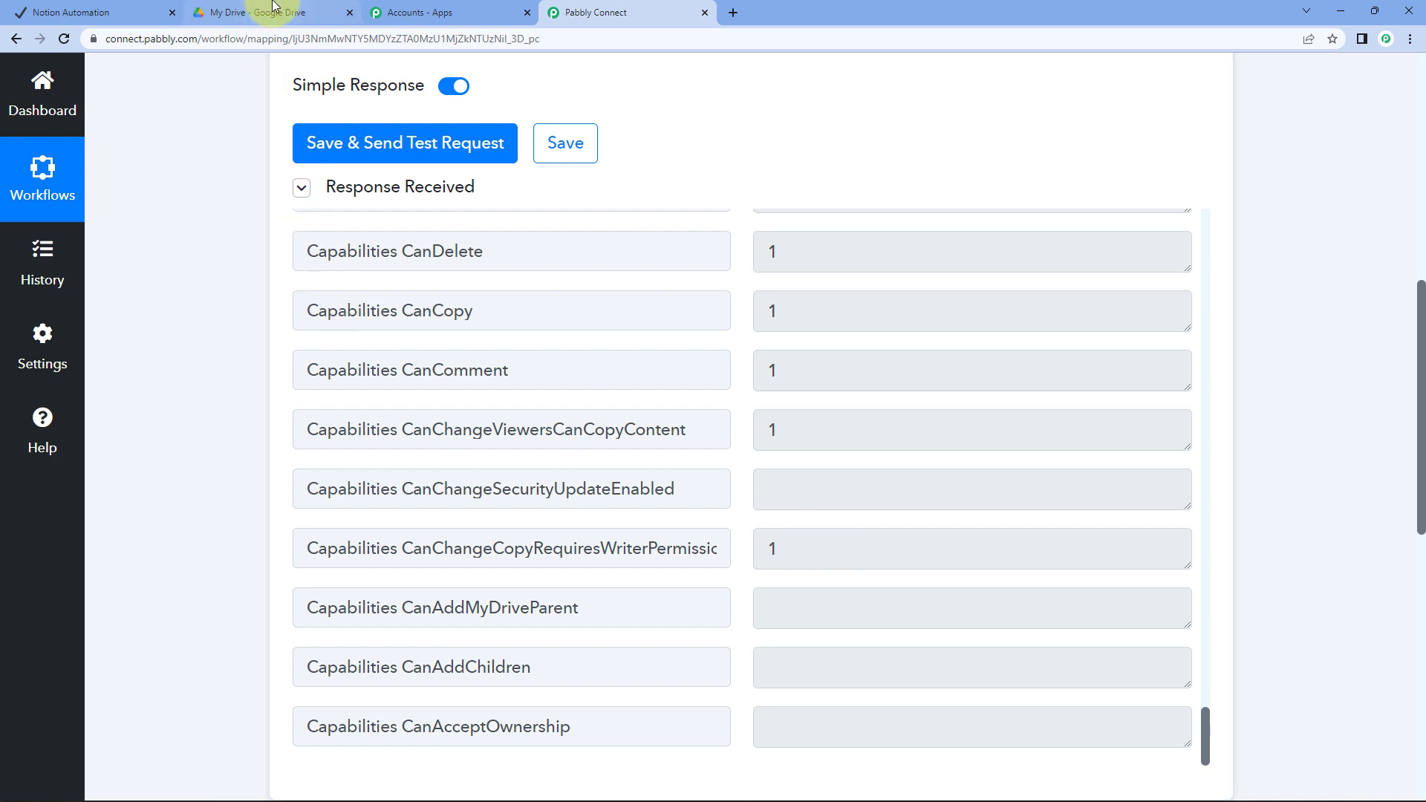
{"action": "left_click", "coordinate": [254, 14]}
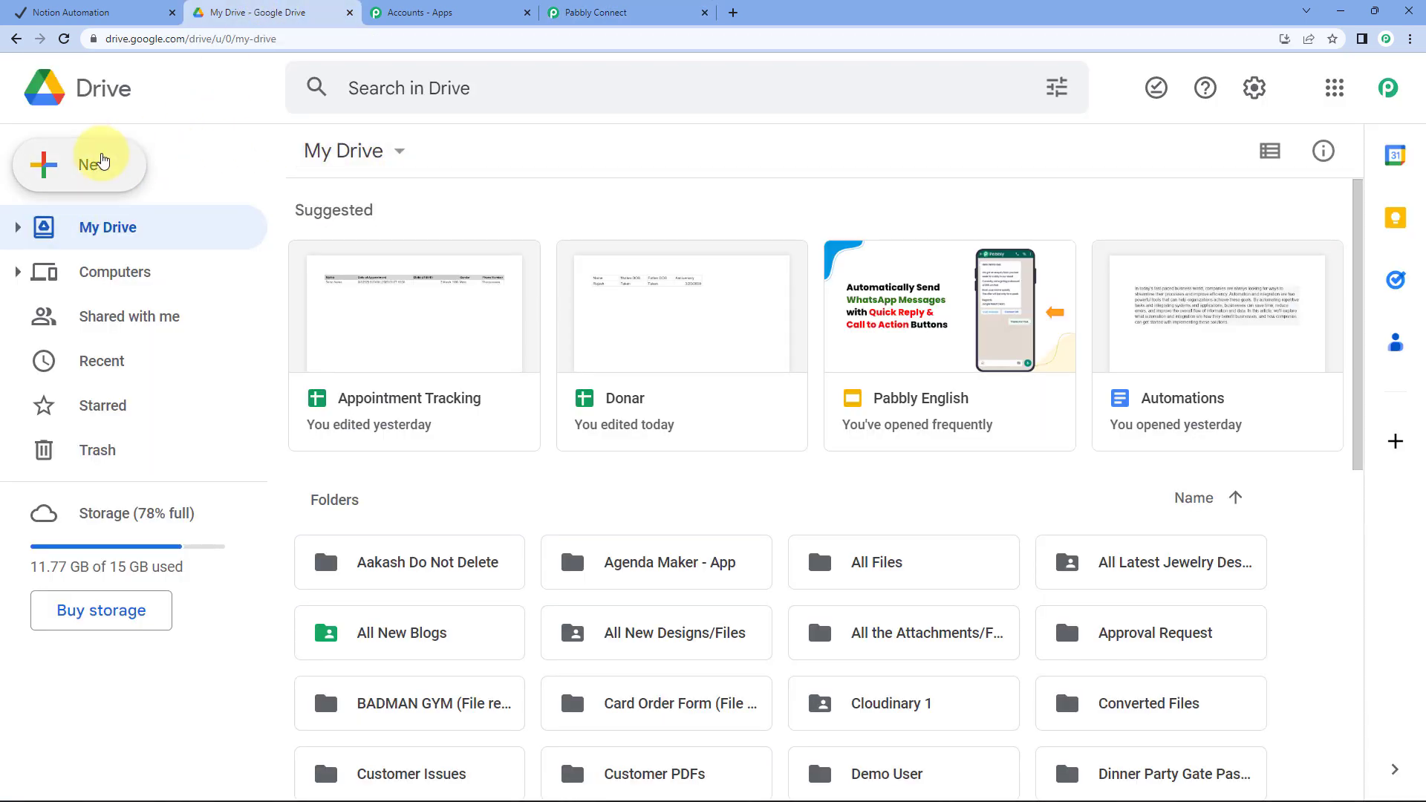
Upload Happy-Republic-Day (1).jpg from the Downloads folder into My Drive
{"action": "left_click", "coordinate": [97, 162]}
{"action": "left_click", "coordinate": [143, 224]}
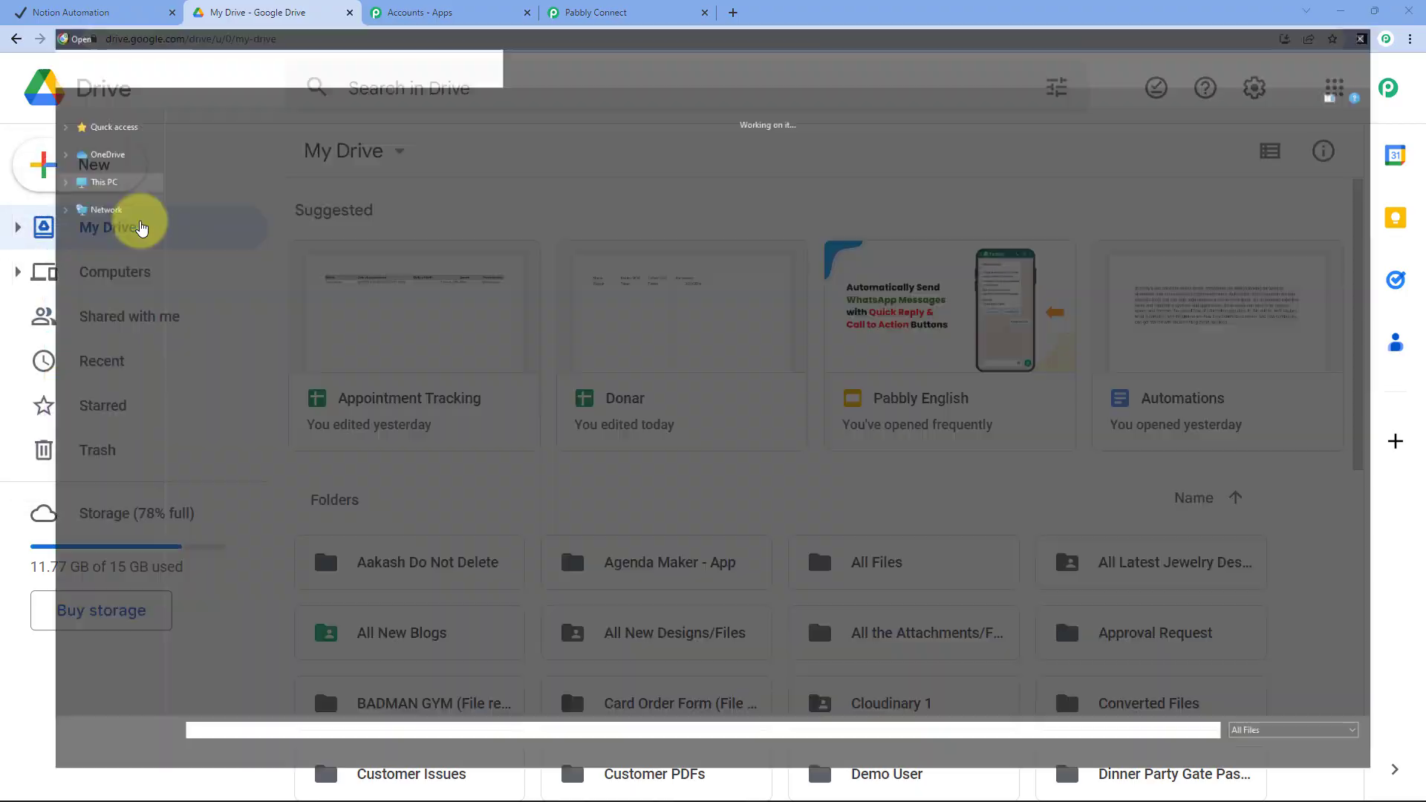
{"action": "left_click", "coordinate": [72, 154]}
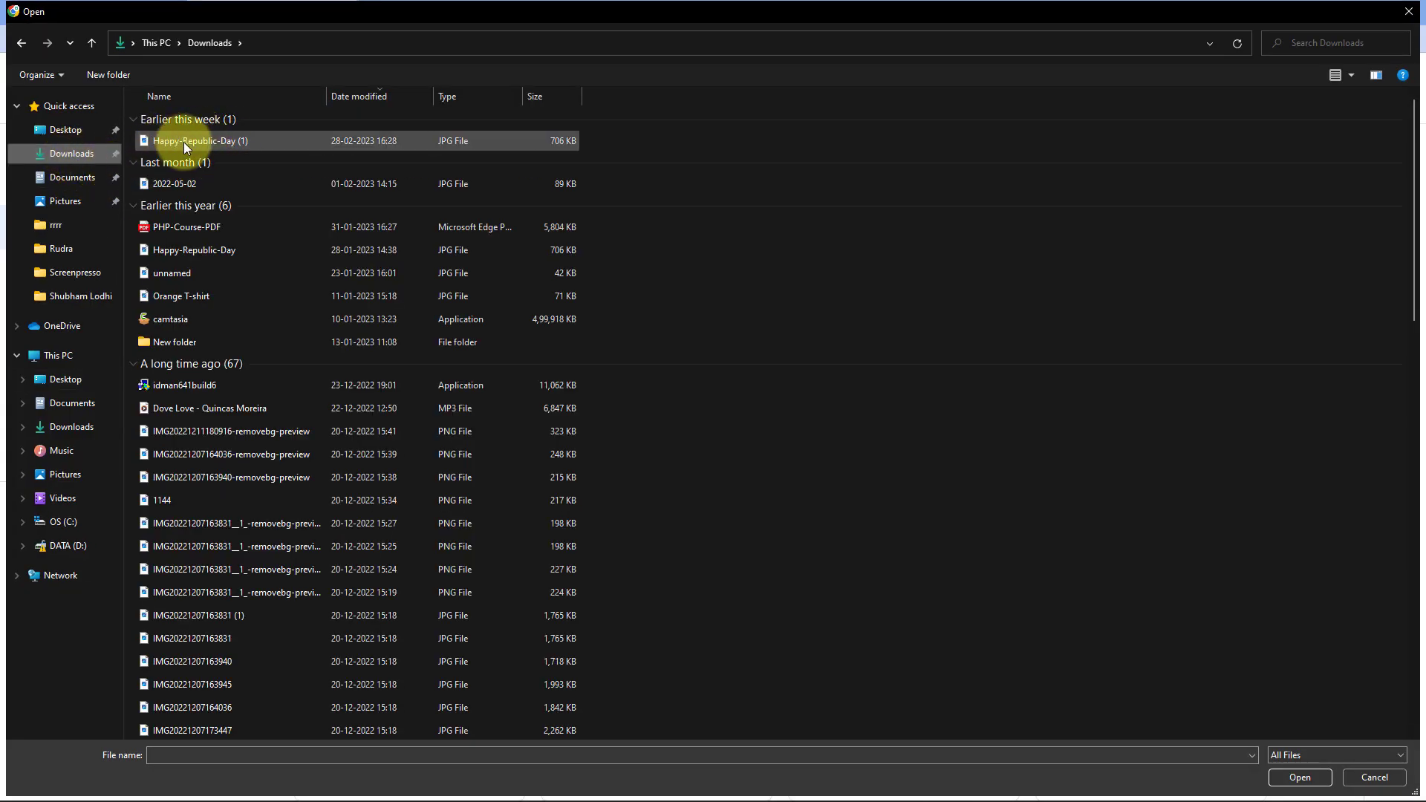
{"action": "double_click", "coordinate": [228, 142]}
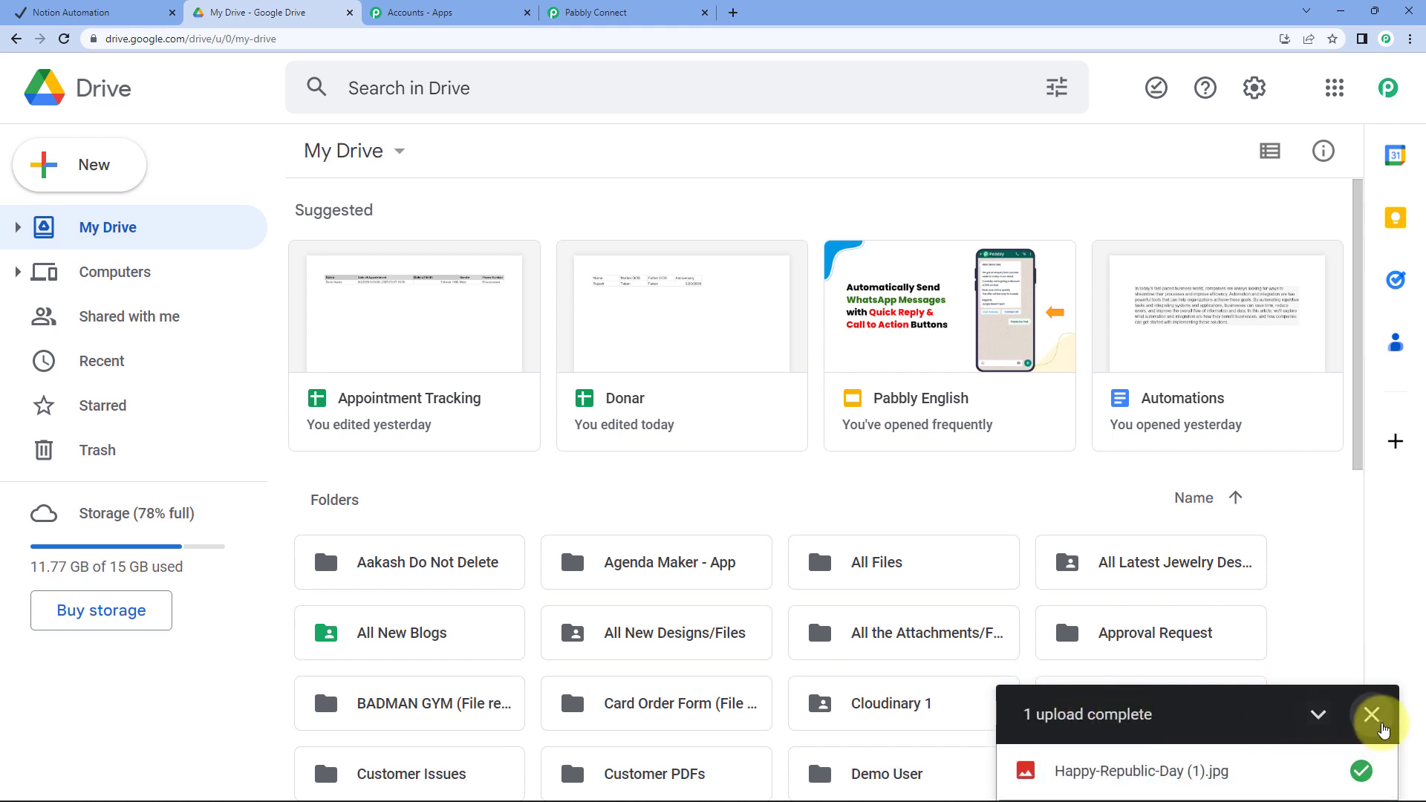
{"action": "left_click", "coordinate": [1372, 716]}
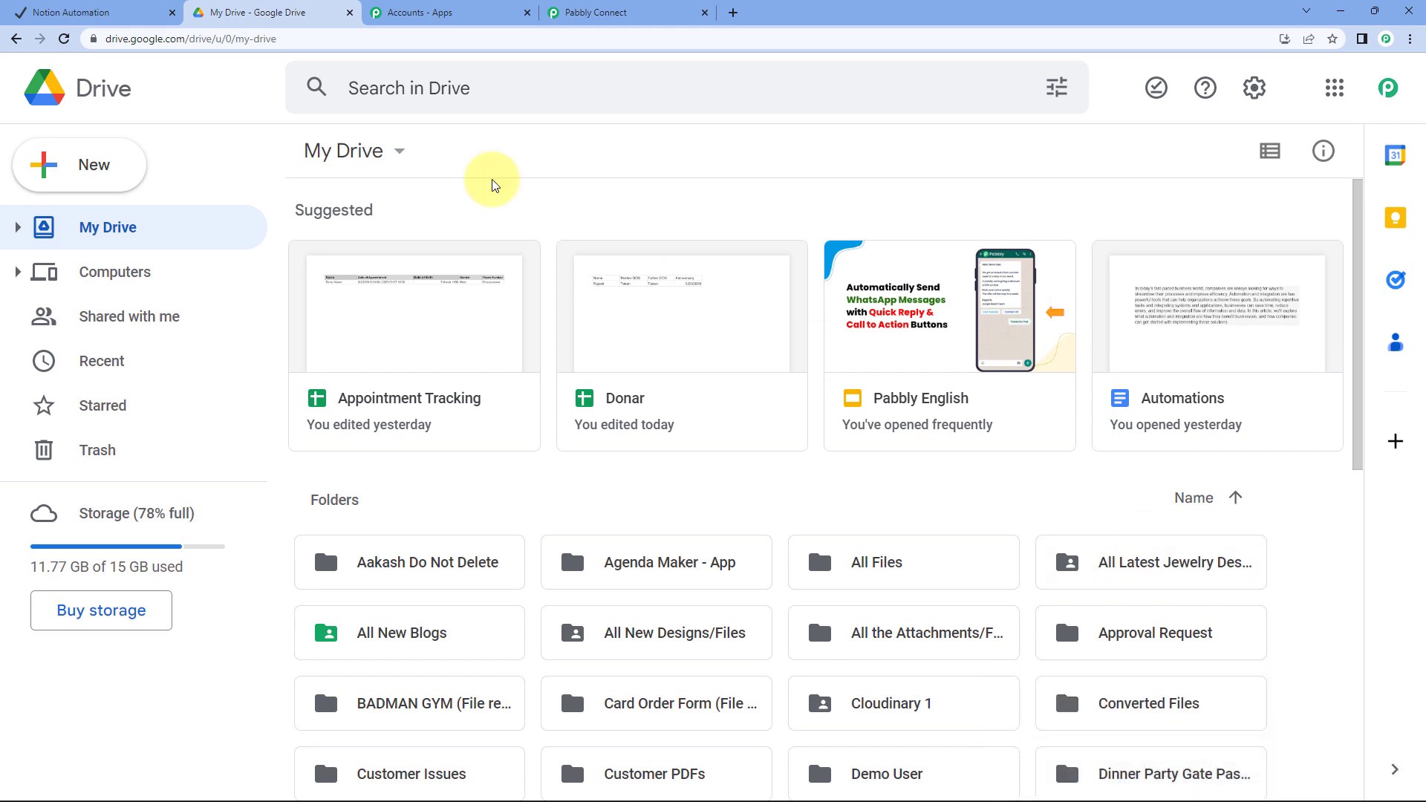
Reload Drive and preview the uploaded Happy-Republic-Day (1).jpg image
{"action": "left_click", "coordinate": [64, 39]}
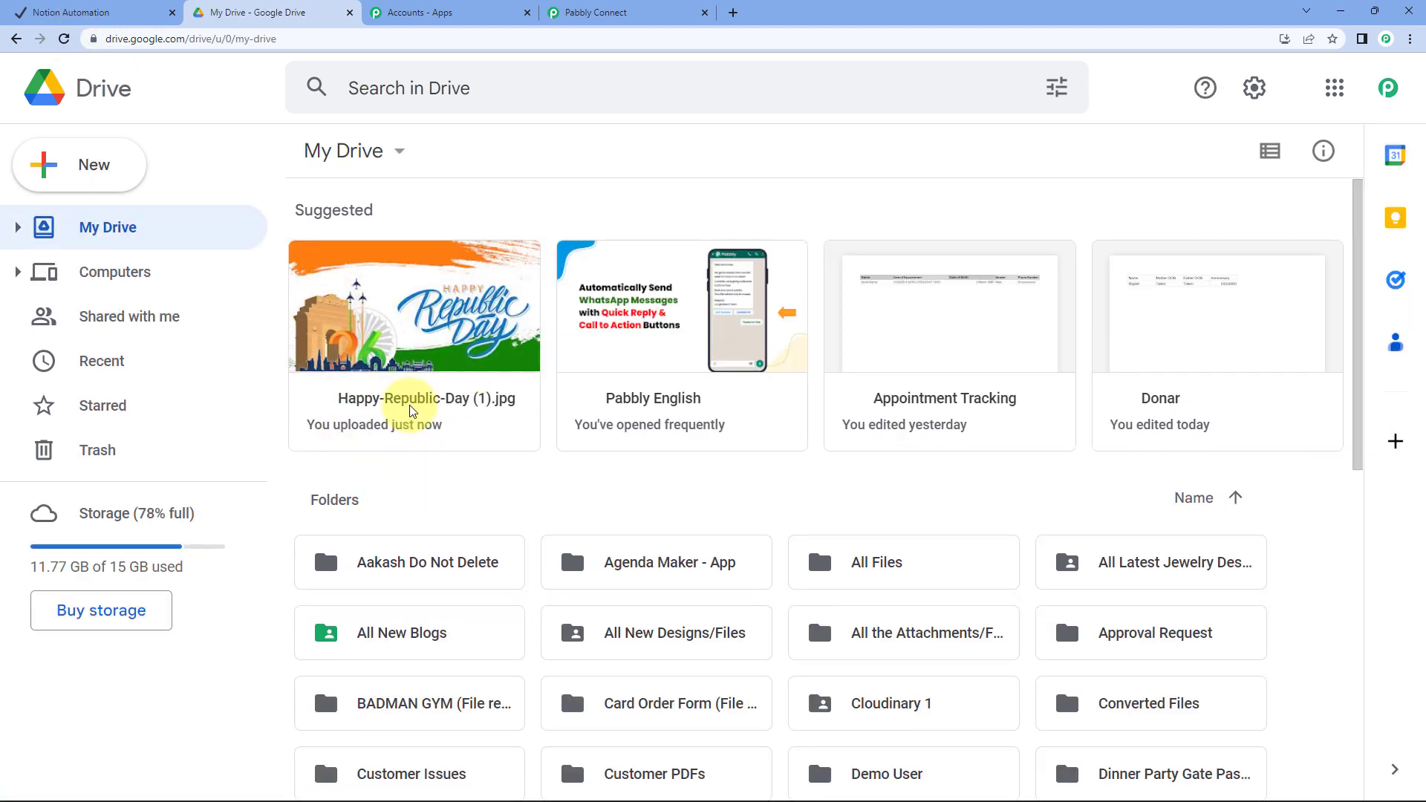
{"action": "left_click", "coordinate": [460, 323]}
{"action": "double_click", "coordinate": [460, 323]}
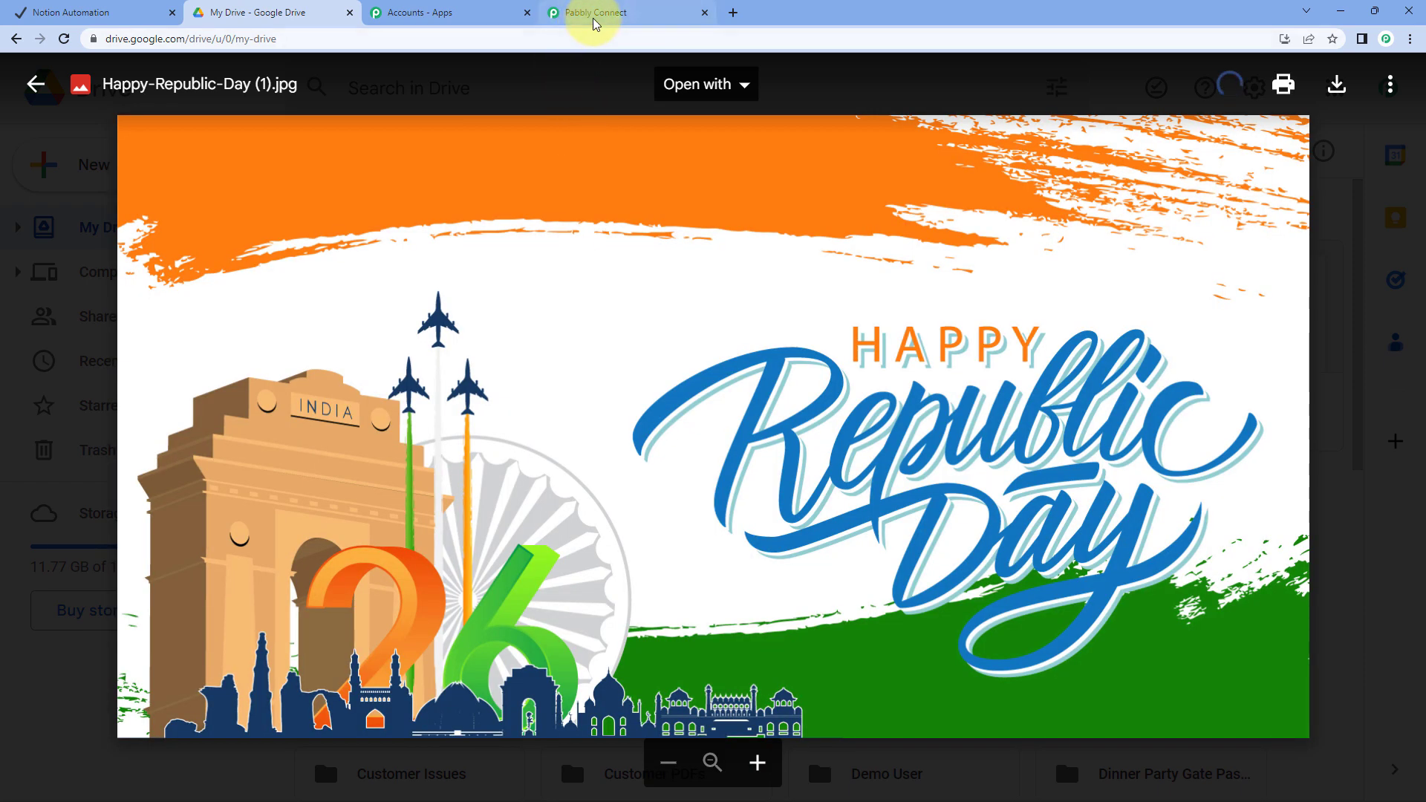
{"action": "left_click", "coordinate": [595, 14]}
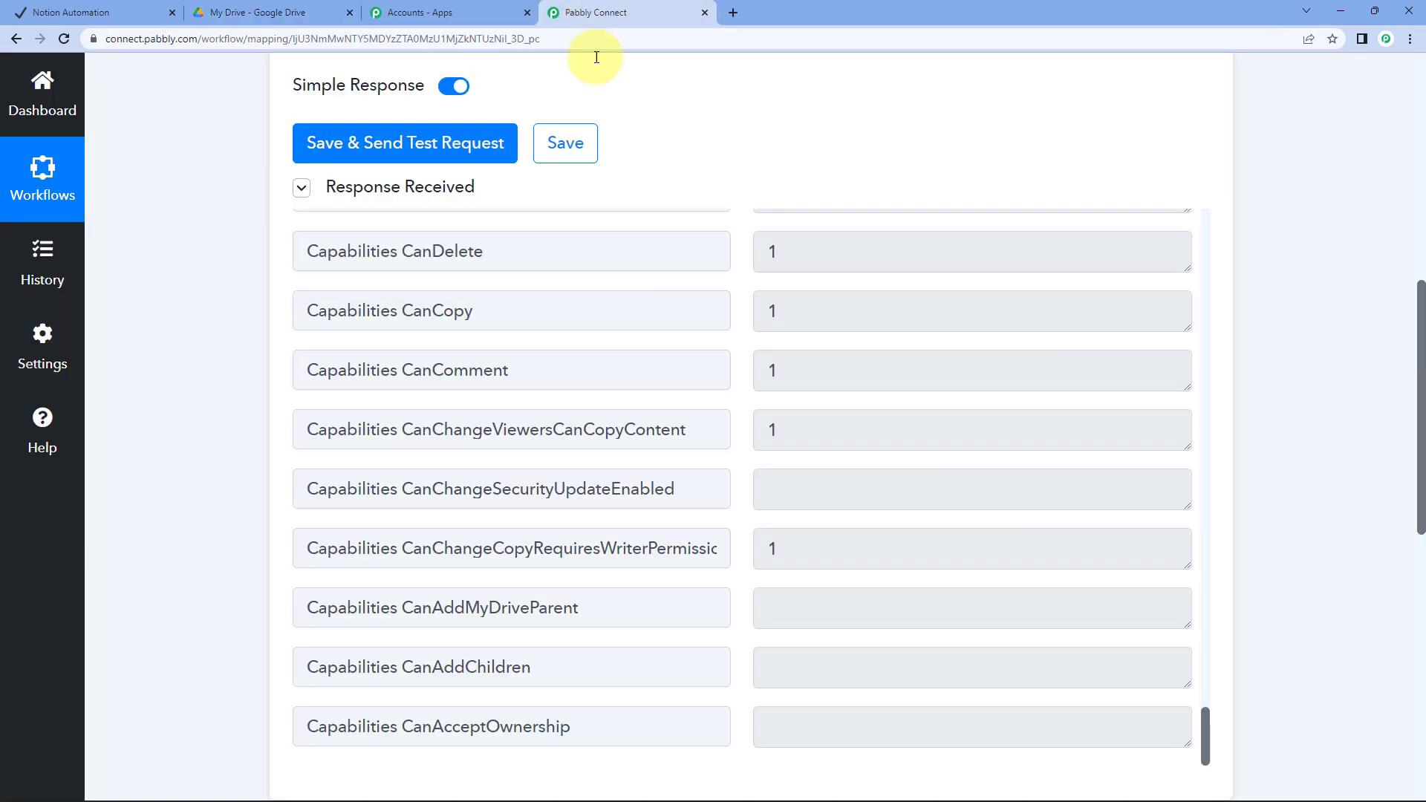
Send a fresh test request to pull the uploaded image's details from Google Drive
{"action": "left_click", "coordinate": [430, 145]}
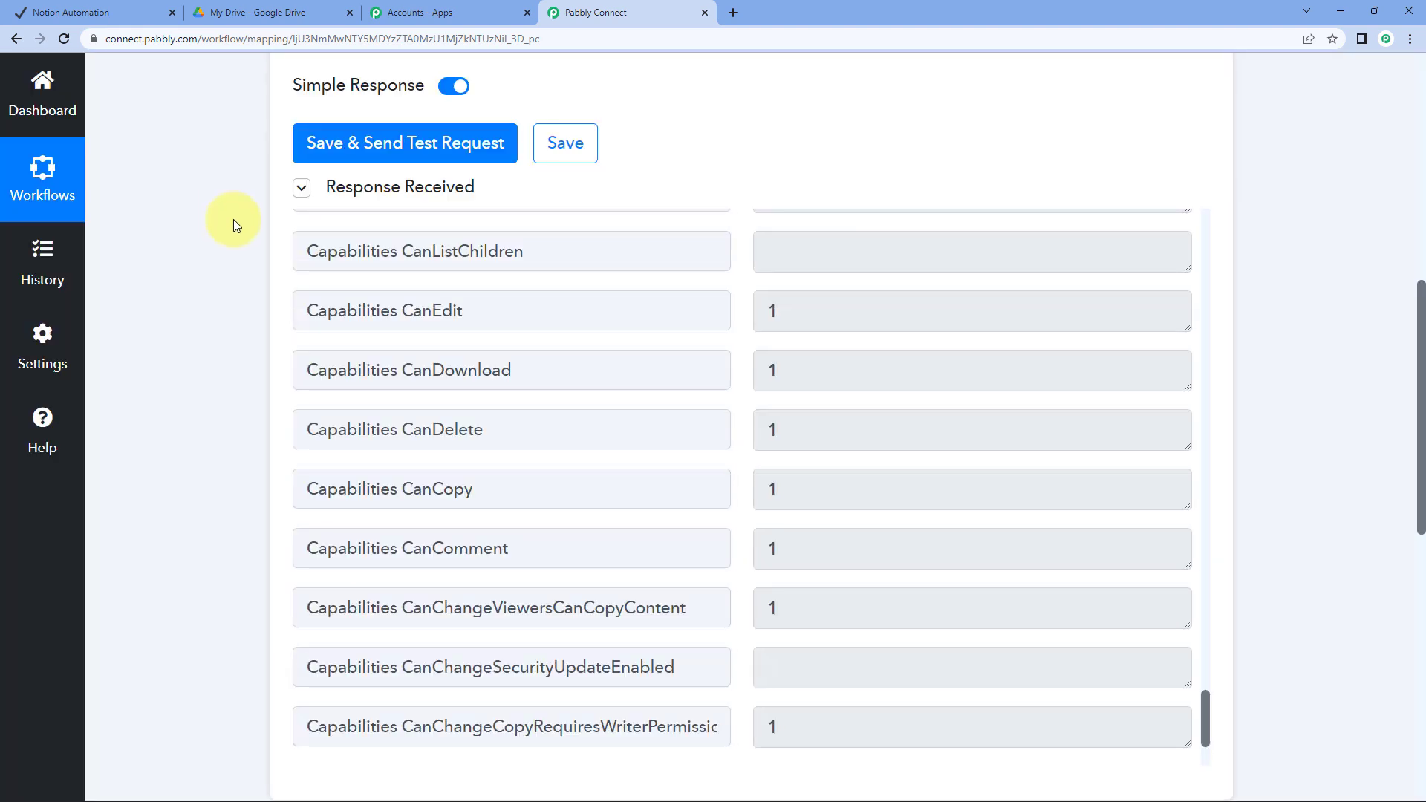
{"action": "scroll", "coordinate": [942, 480], "scroll_direction": "down", "scroll_amount": 3}
{"action": "scroll", "coordinate": [943, 480], "scroll_direction": "up", "scroll_amount": 8}
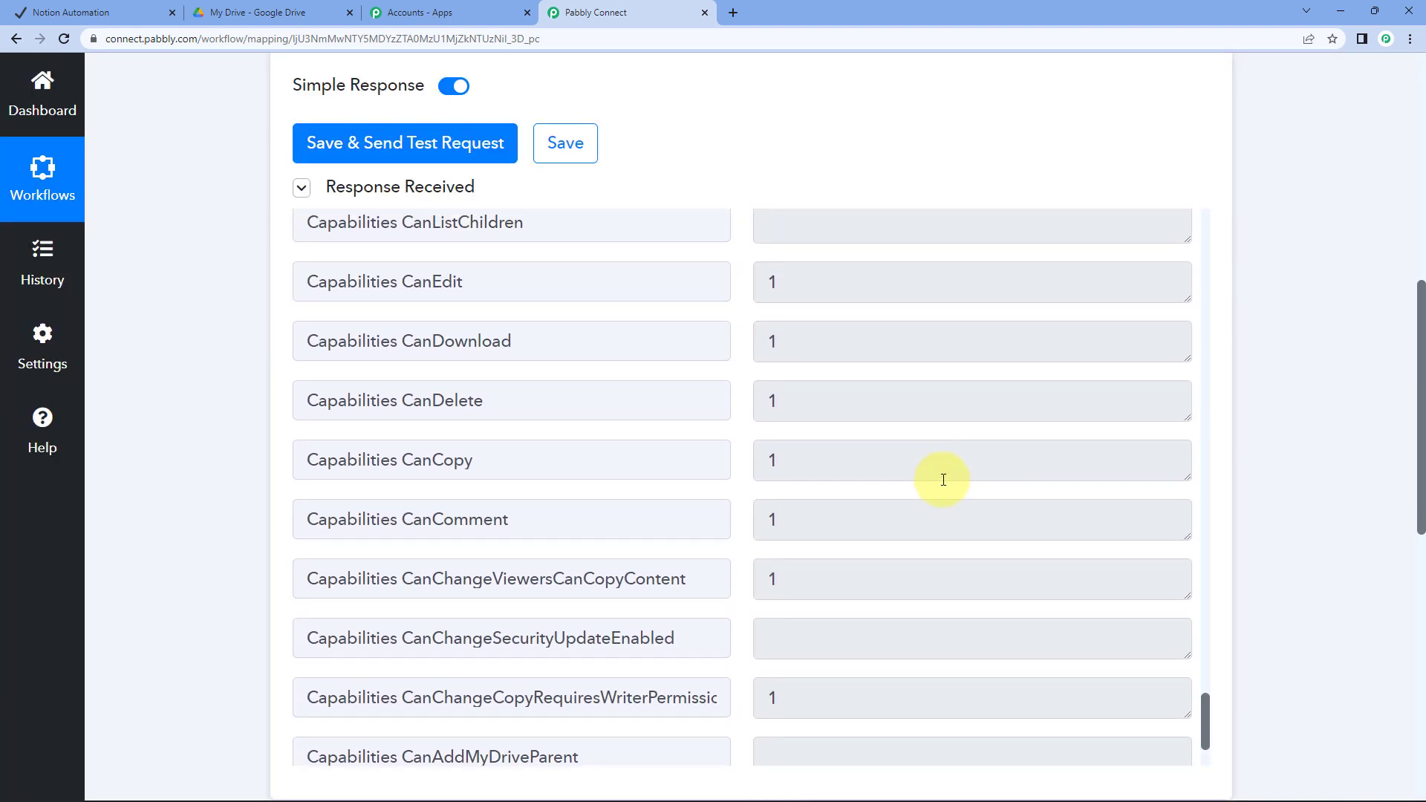
{"action": "scroll", "coordinate": [943, 480], "scroll_direction": "up", "scroll_amount": 13}
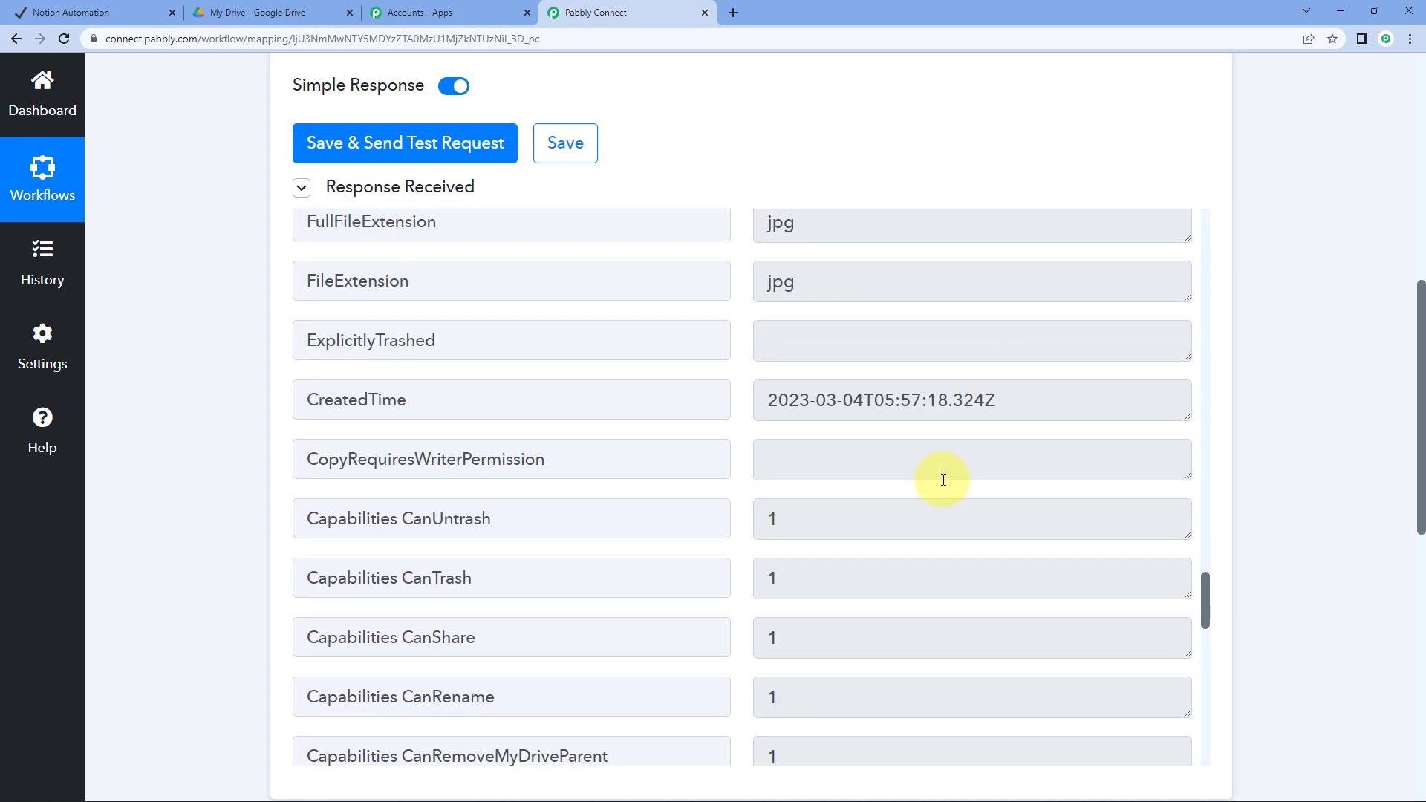
{"action": "scroll", "coordinate": [943, 480], "scroll_direction": "up", "scroll_amount": 7}
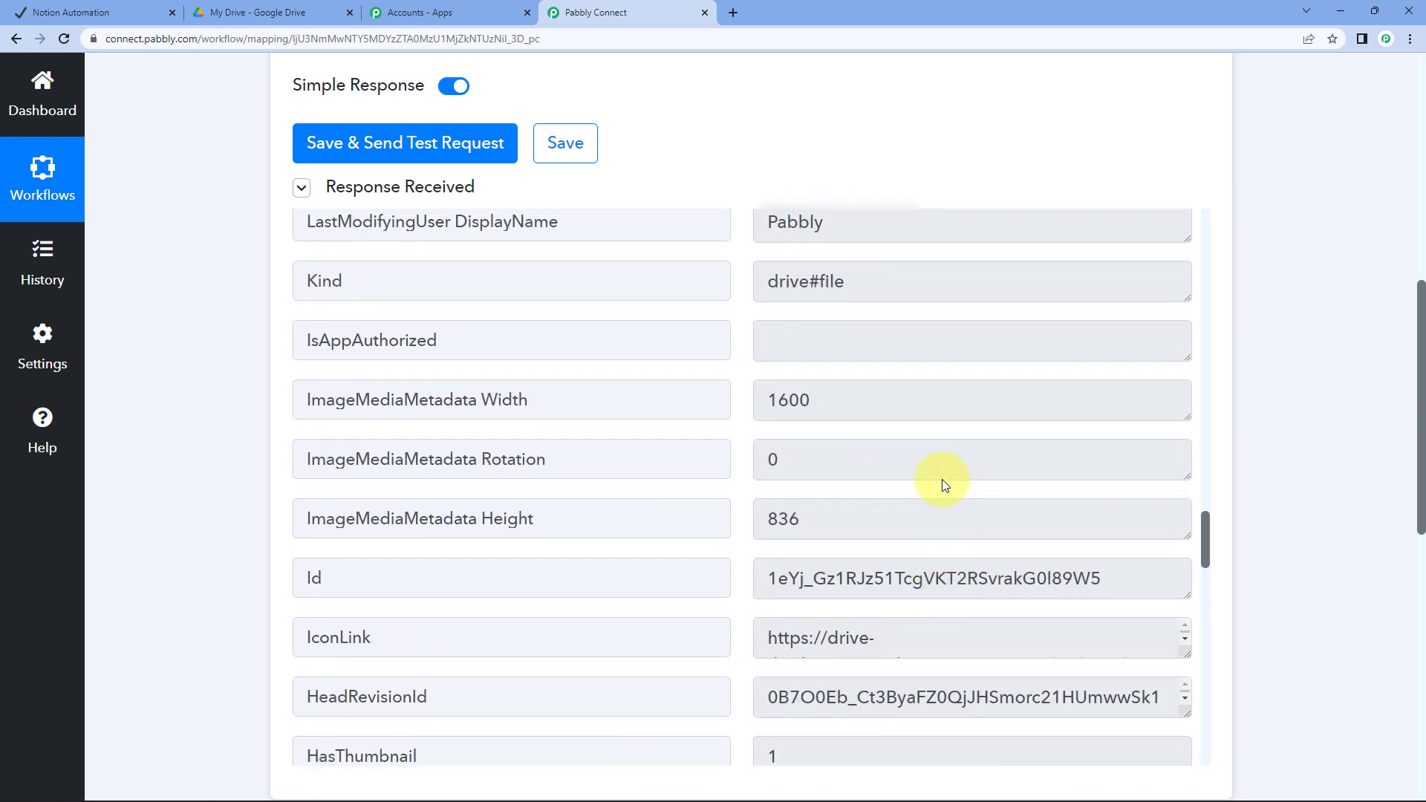
{"action": "scroll", "coordinate": [919, 570], "scroll_direction": "up", "scroll_amount": 10}
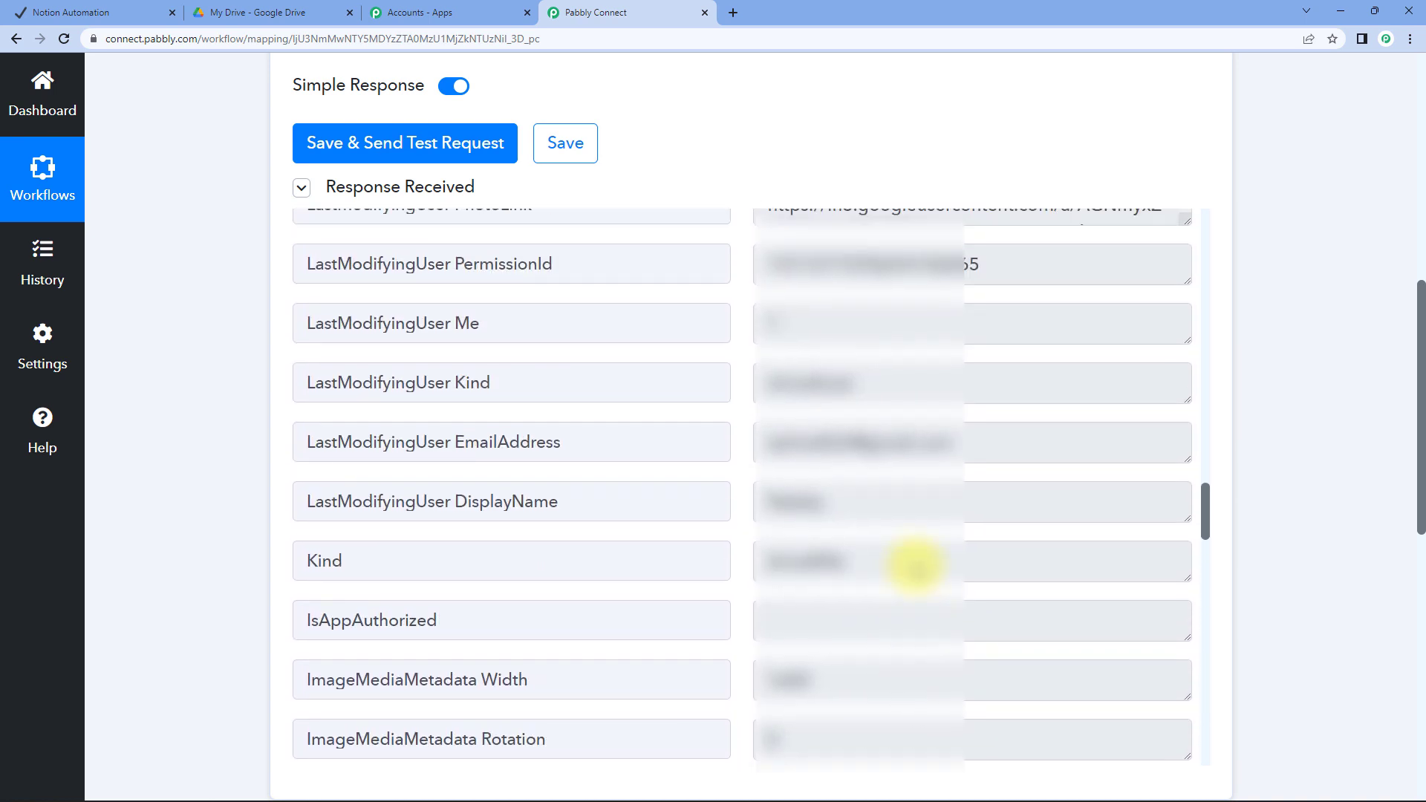
{"action": "scroll", "coordinate": [915, 563], "scroll_direction": "up", "scroll_amount": 4}
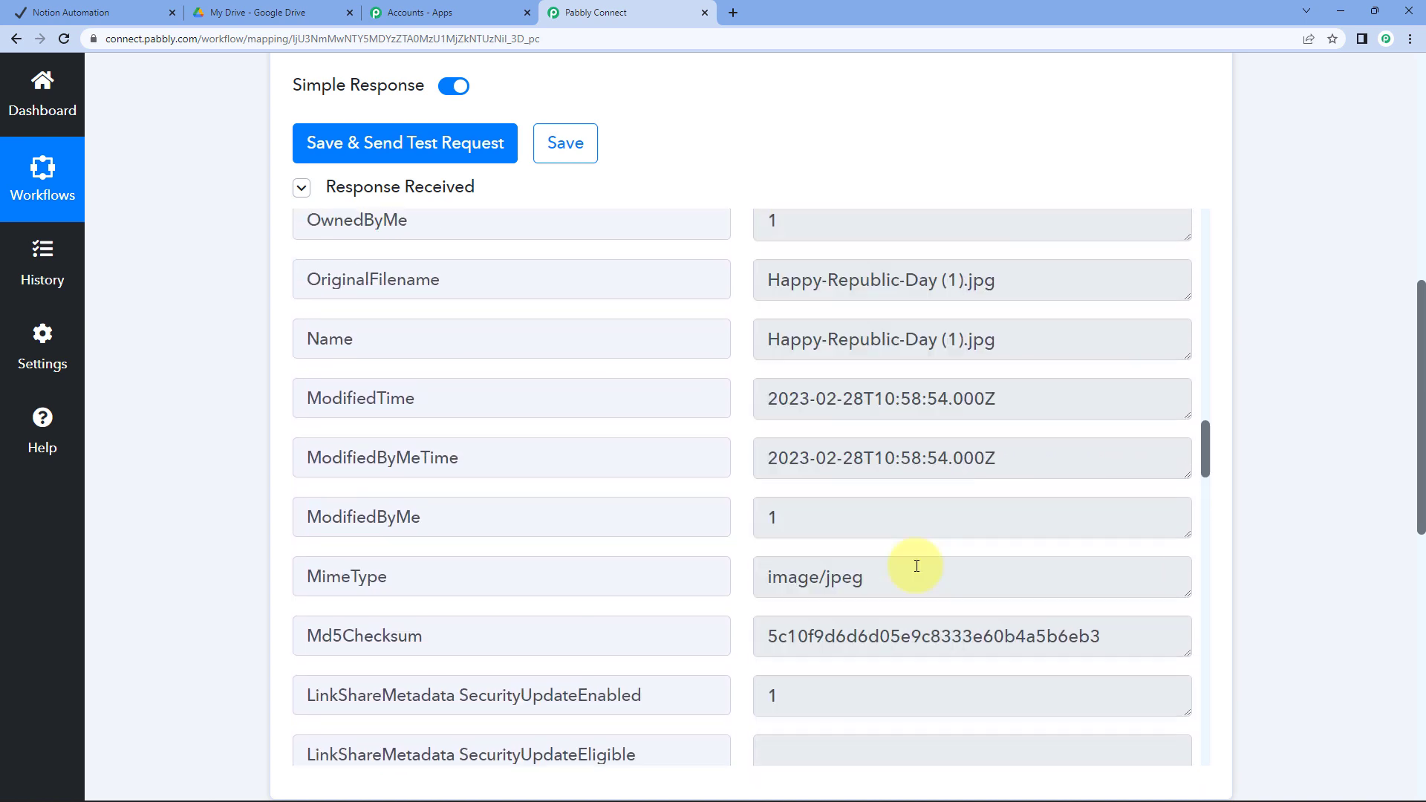
Inspect the Name and OriginalFilename fields showing Happy-Republic-Day (1).jpg
{"action": "double_click", "coordinate": [326, 563]}
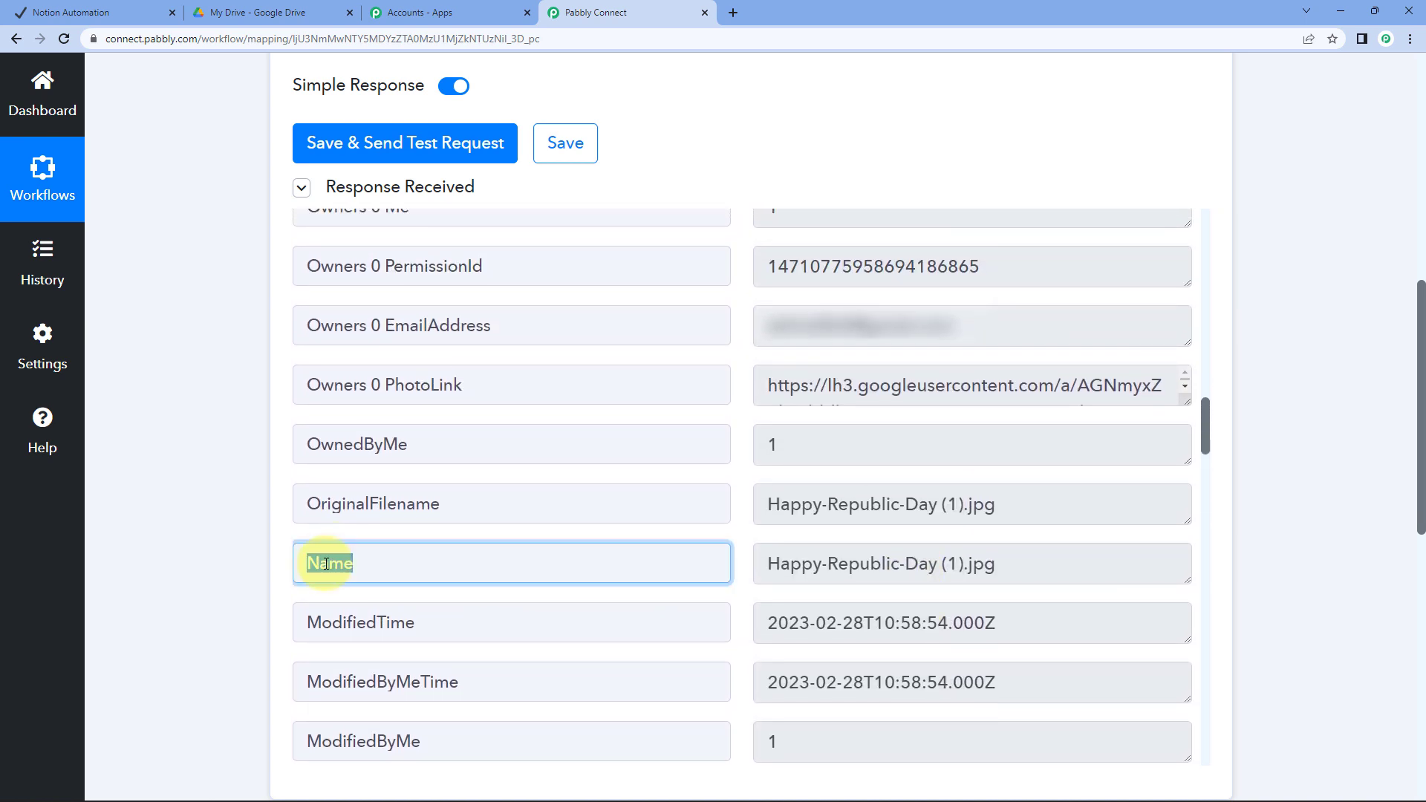
{"action": "left_click", "coordinate": [908, 558]}
{"action": "left_click_drag", "start_coordinate": [768, 563], "coordinate": [1005, 578]}
{"action": "left_click", "coordinate": [938, 569]}
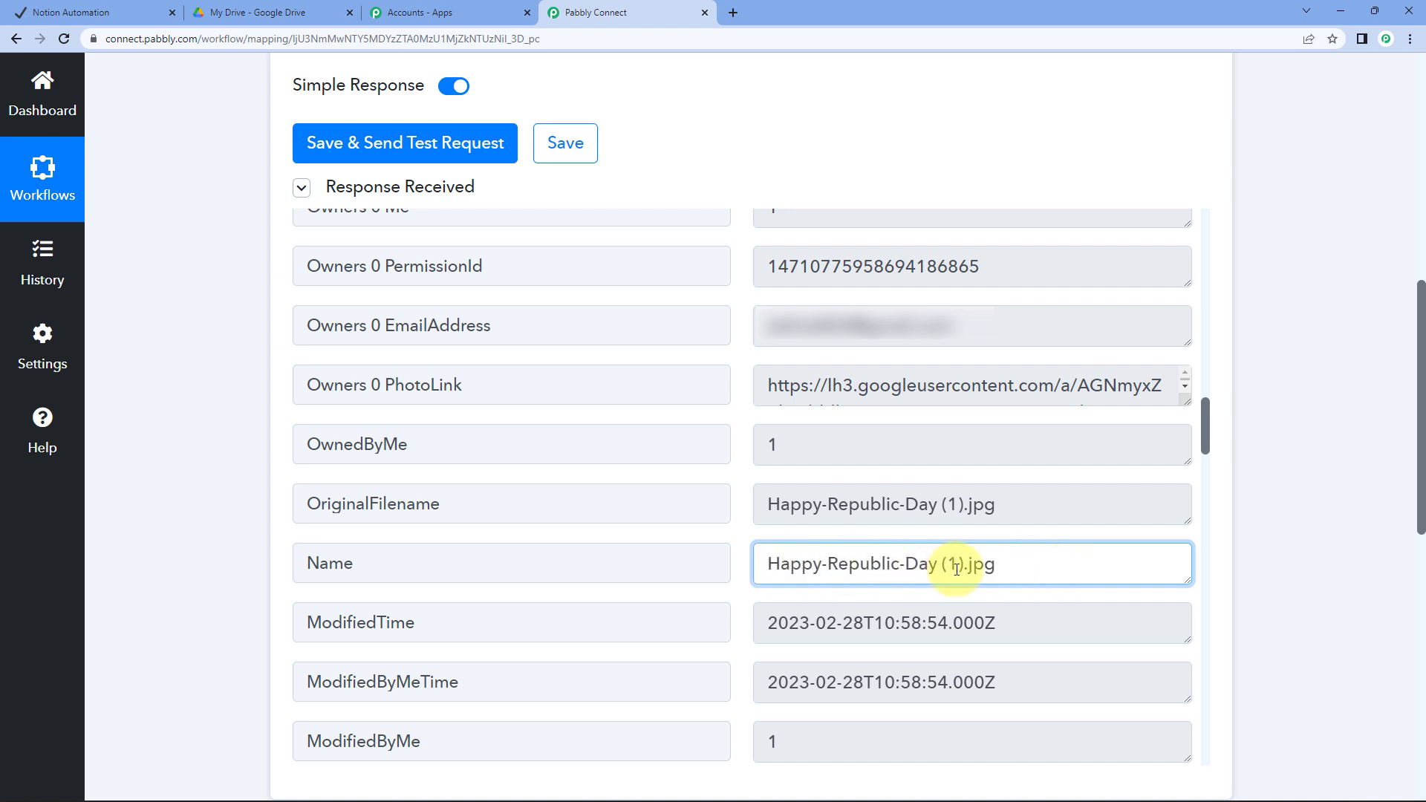
{"action": "double_click", "coordinate": [864, 505]}
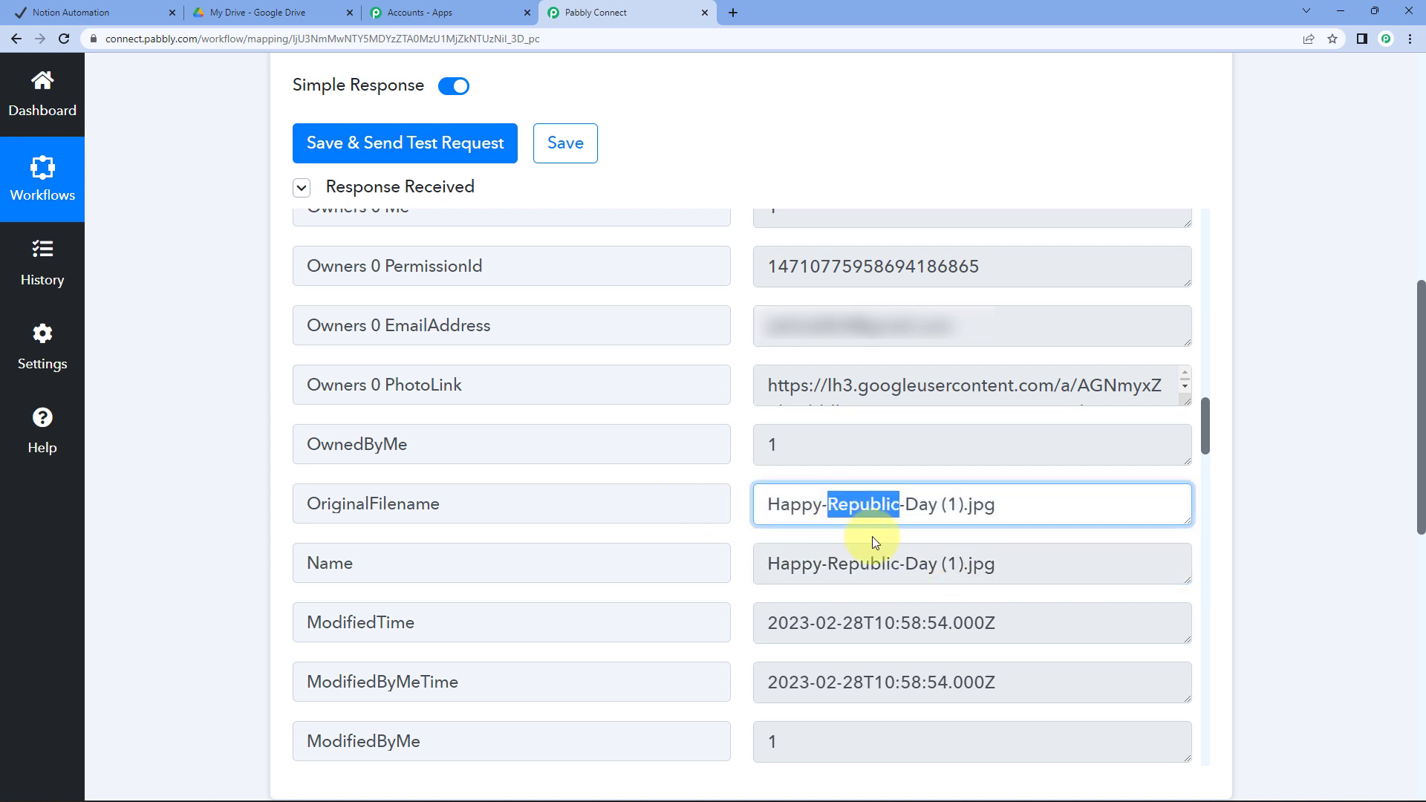
{"action": "scroll", "coordinate": [407, 413], "scroll_direction": "up", "scroll_amount": 9}
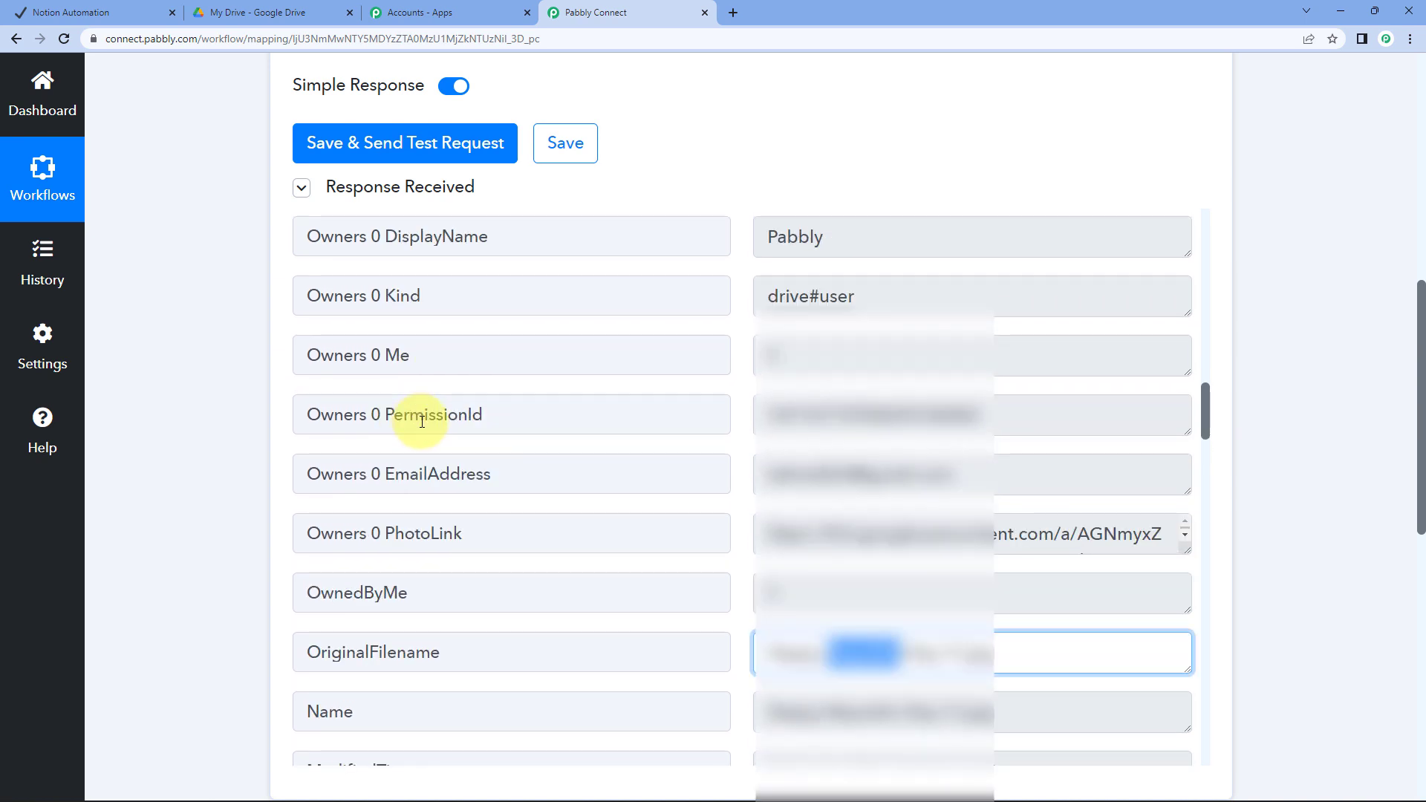
{"action": "scroll", "coordinate": [439, 442], "scroll_direction": "up", "scroll_amount": 15}
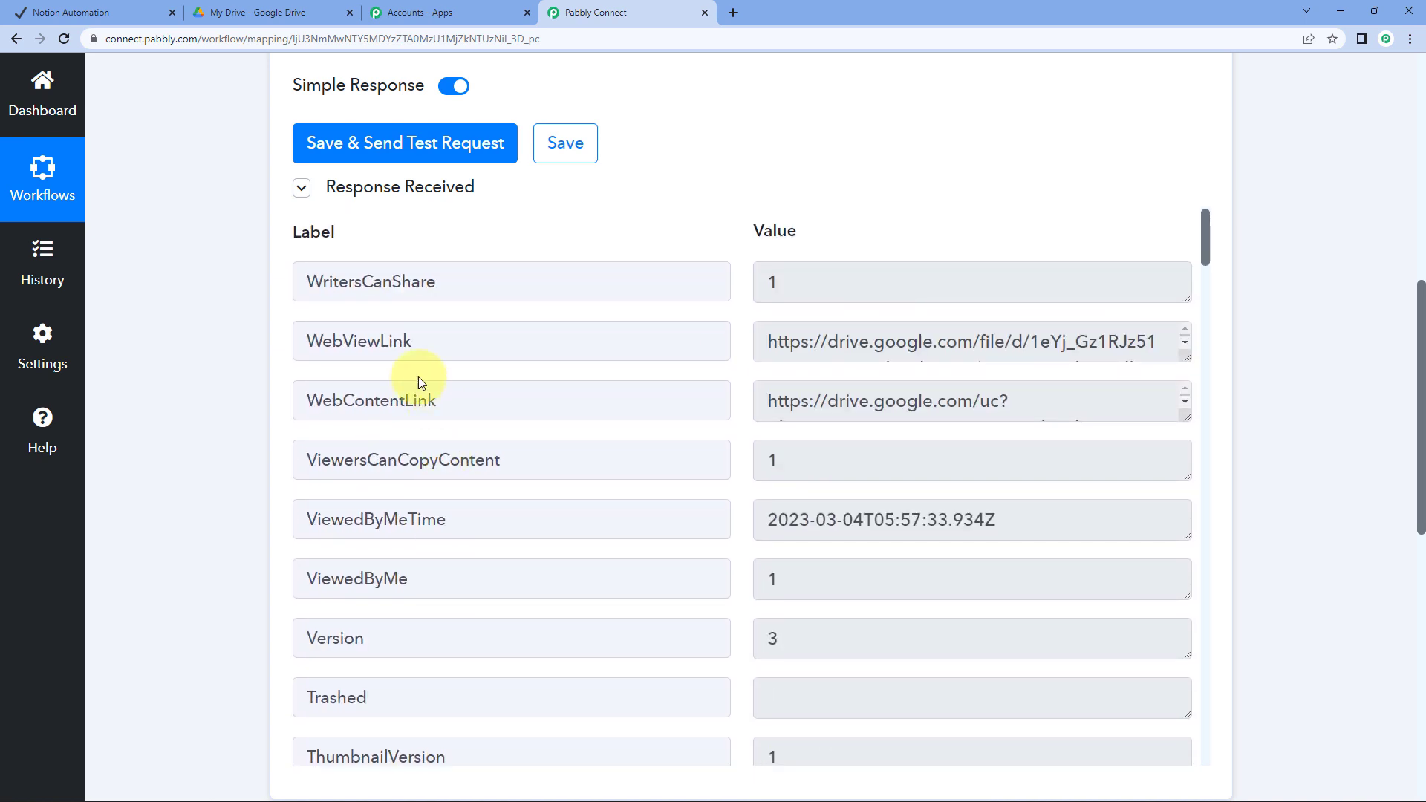
Enlarge the WebContentLink box and copy its full drive.google.com export=download URL
{"action": "triple_click", "coordinate": [924, 344]}
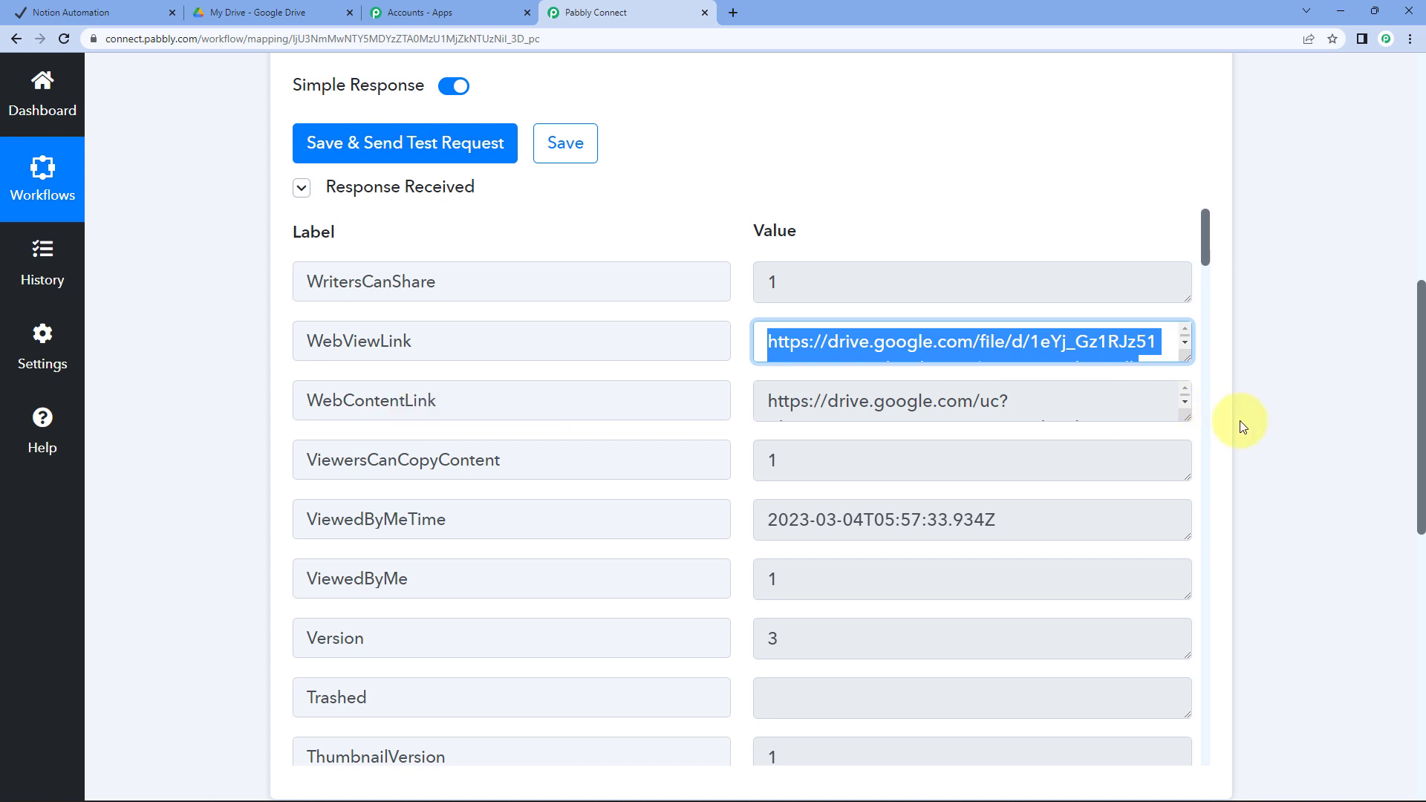
{"action": "left_click_drag", "start_coordinate": [1192, 419], "coordinate": [1189, 541]}
{"action": "left_click", "coordinate": [828, 399]}
{"action": "triple_click", "coordinate": [882, 414]}
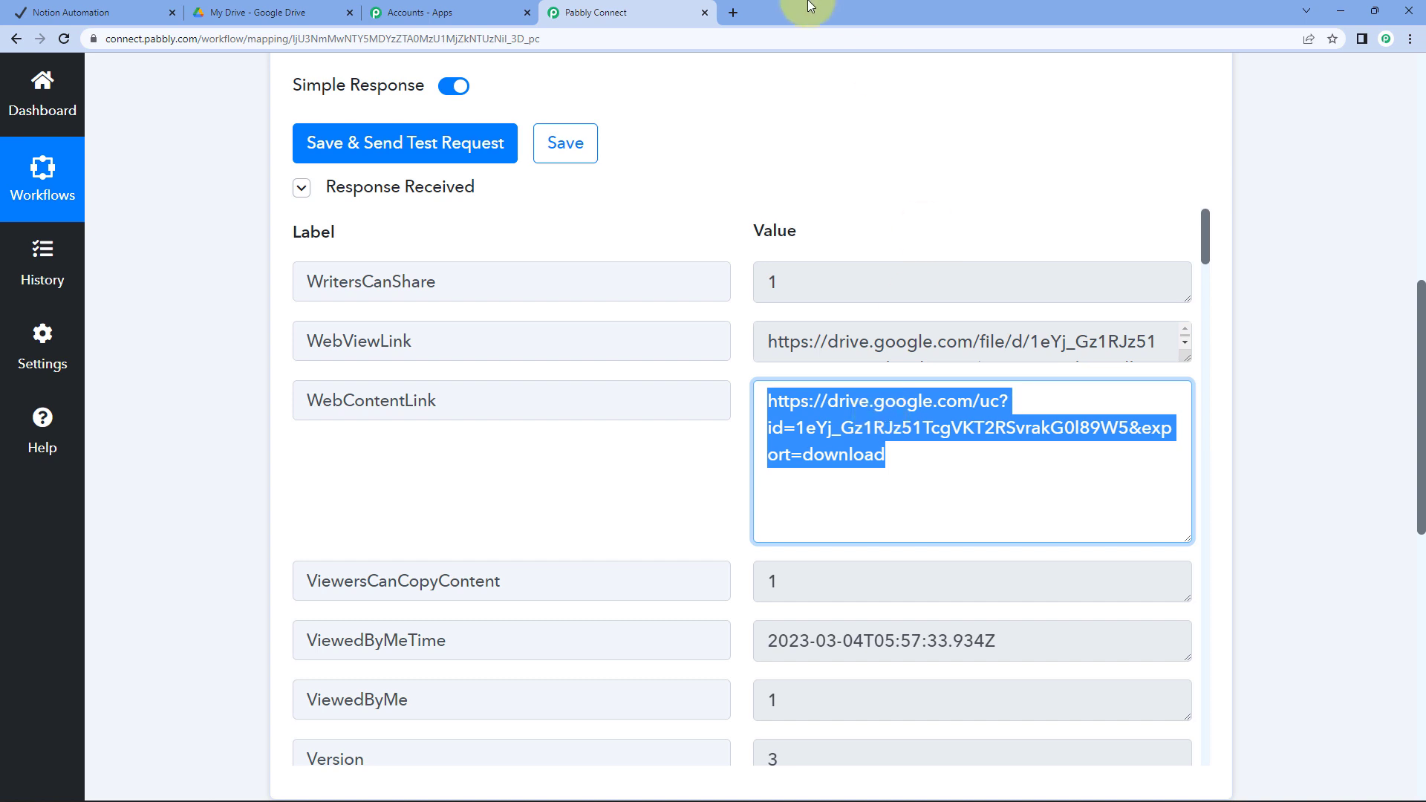
Load the copied download URL in a new tab and confirm it downloads the Republic Day image
{"action": "left_click", "coordinate": [733, 12]}
{"action": "key", "text": "Return"}
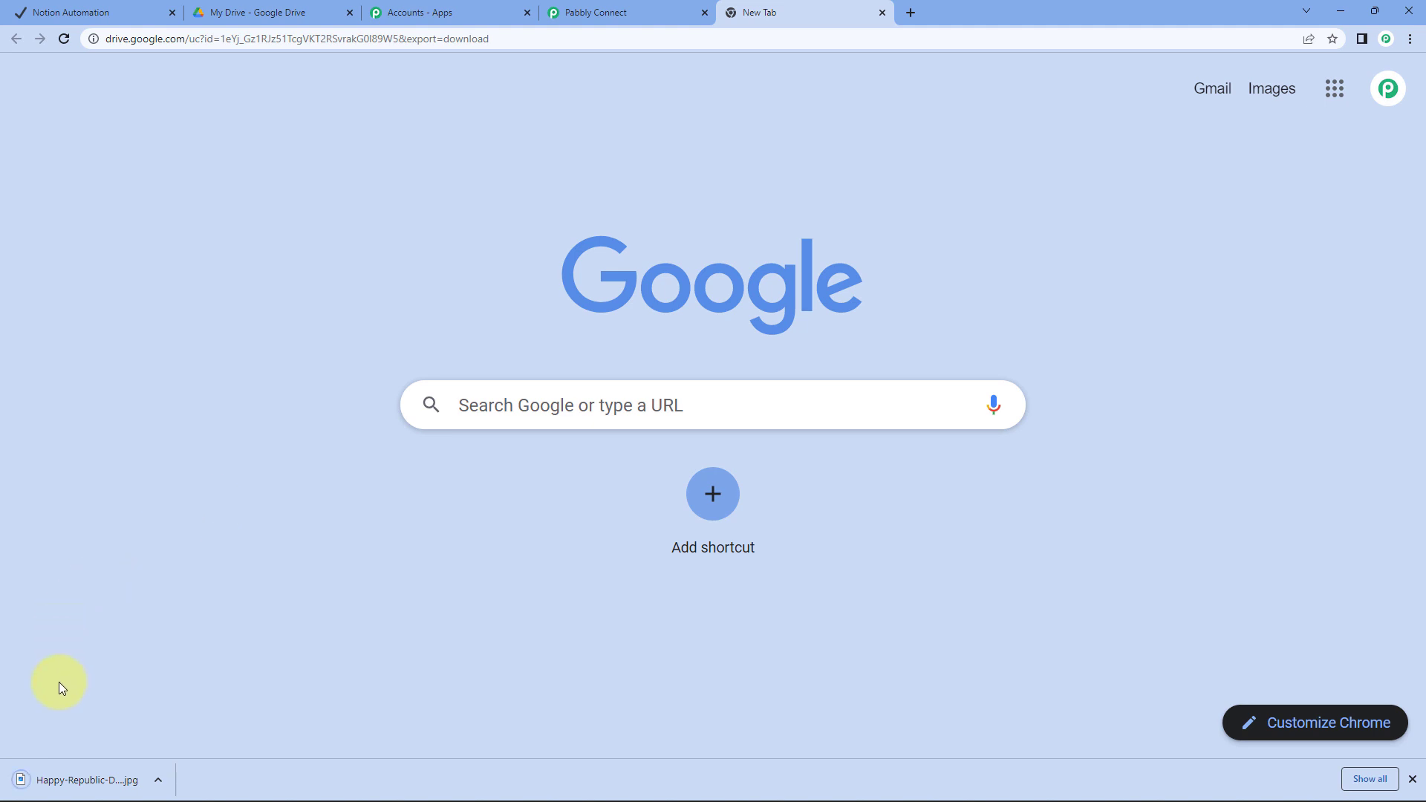
{"action": "left_click", "coordinate": [83, 781]}
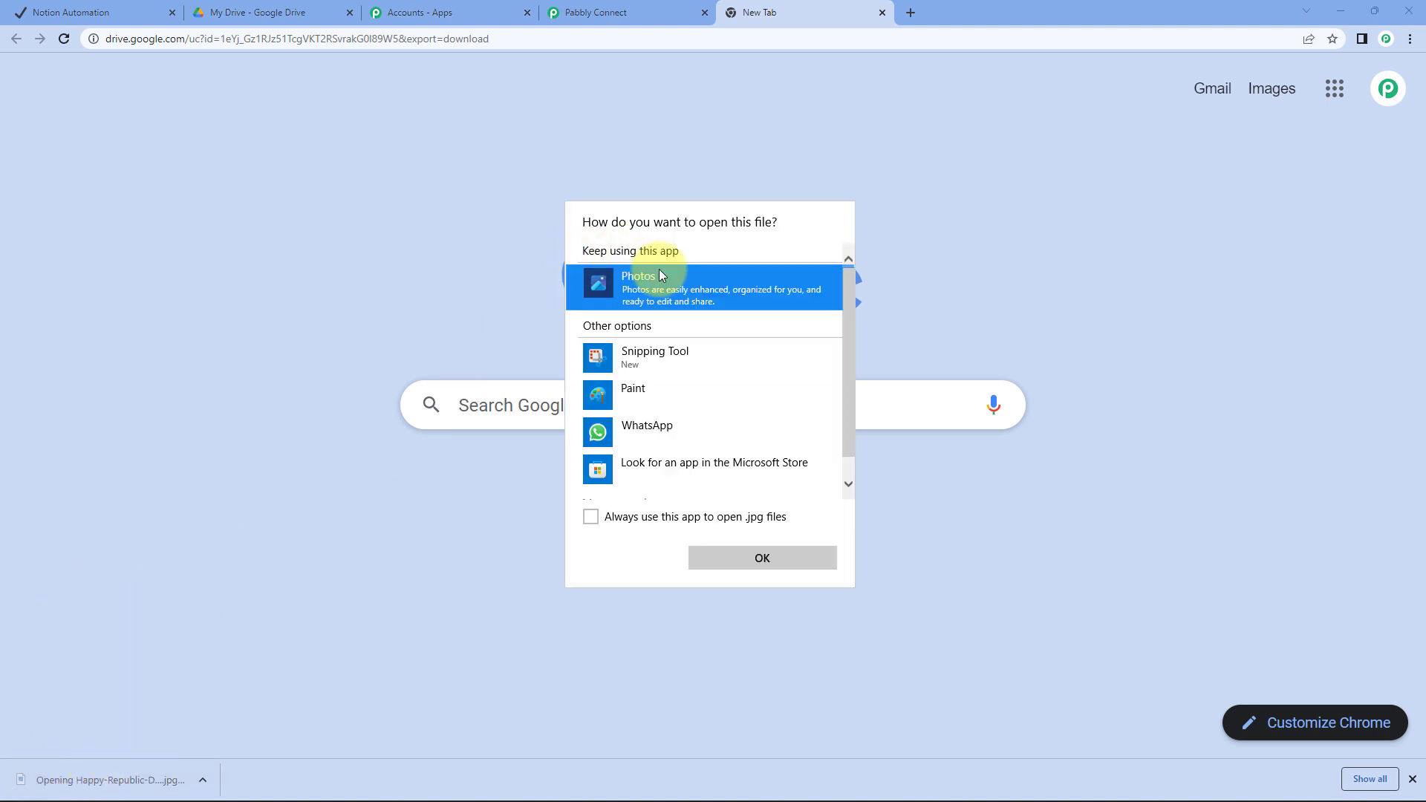
{"action": "double_click", "coordinate": [660, 275]}
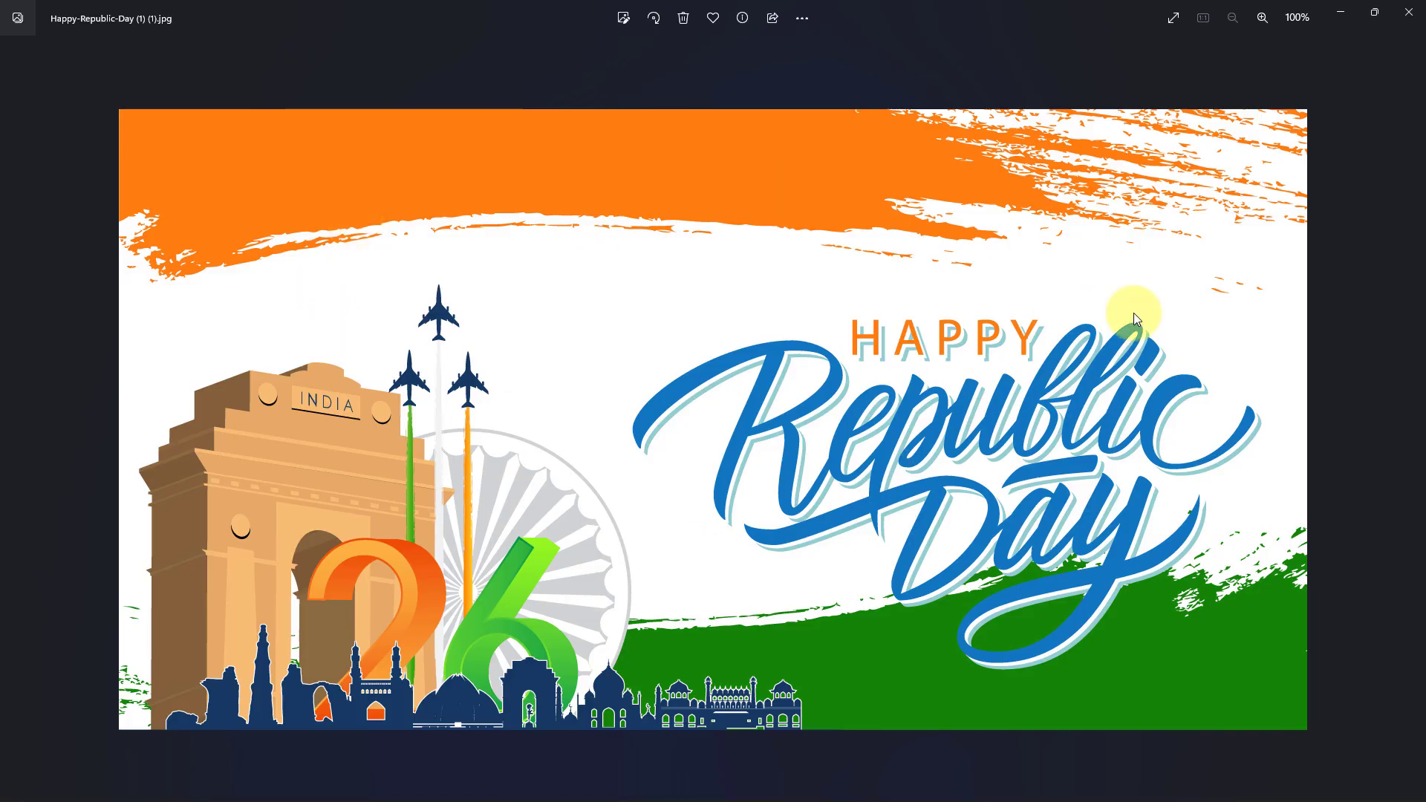
{"action": "left_click", "coordinate": [1409, 12]}
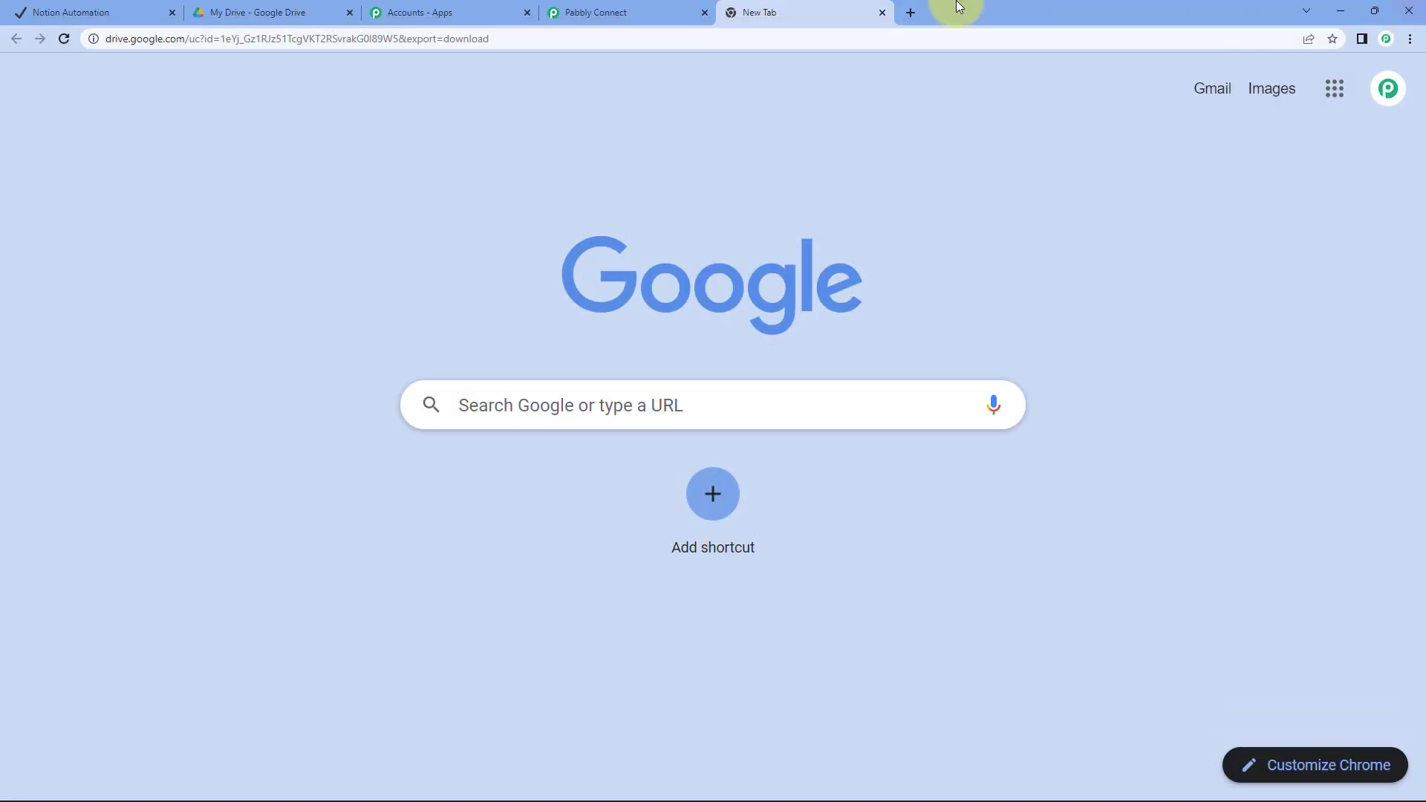
{"action": "left_click", "coordinate": [881, 12]}
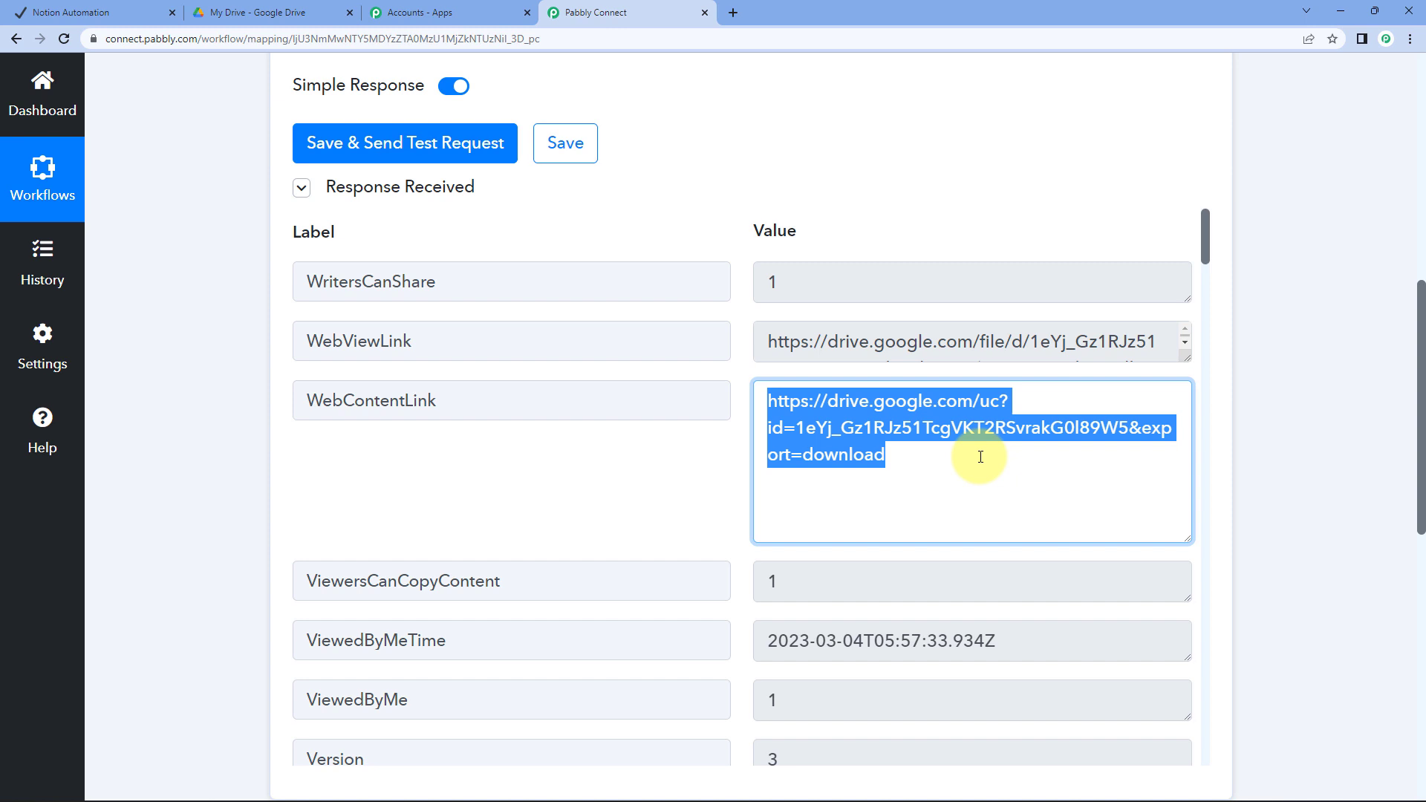
Shrink the WebContentLink box and widen the Notion Automation table's File Name column
{"action": "left_click_drag", "start_coordinate": [1188, 539], "coordinate": [1179, 479]}
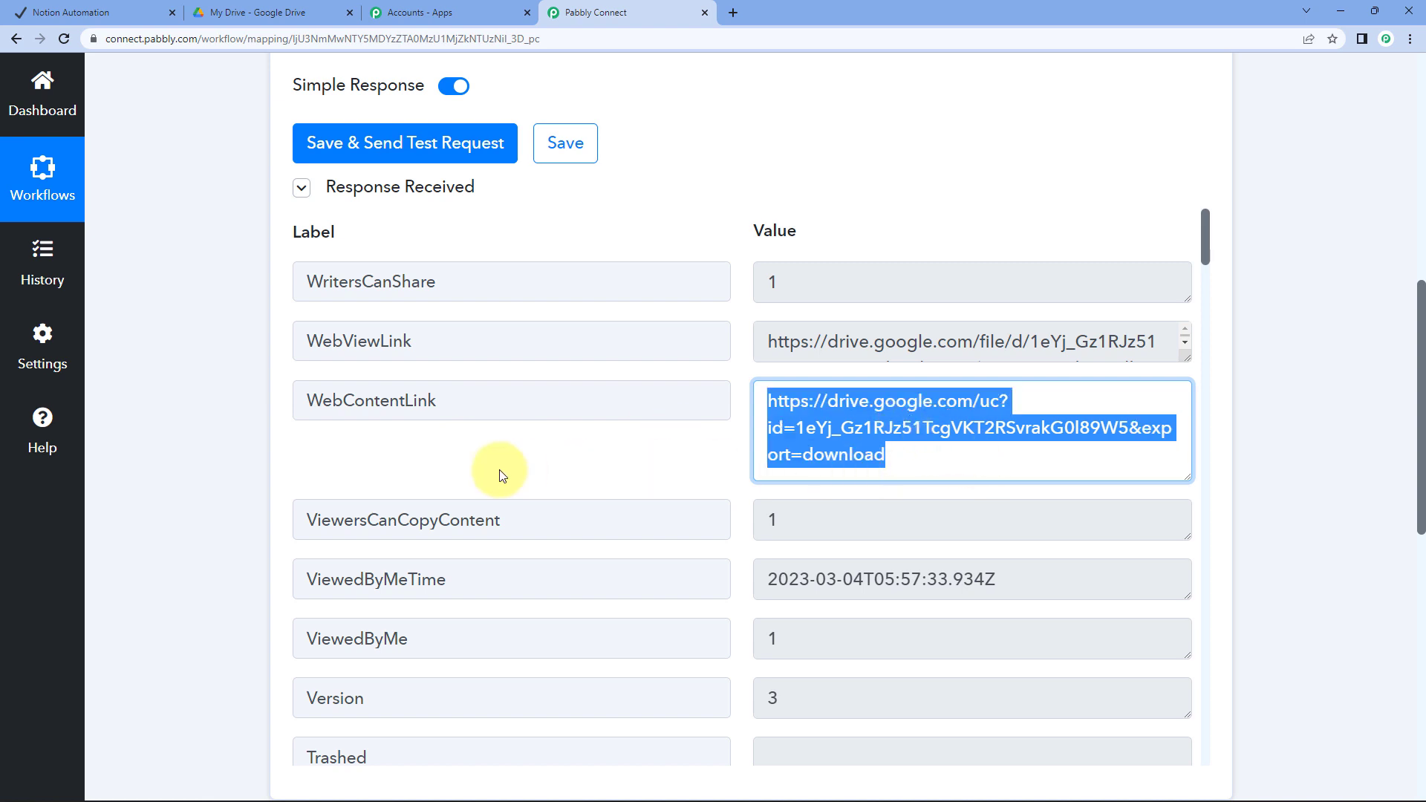
{"action": "left_click", "coordinate": [95, 12]}
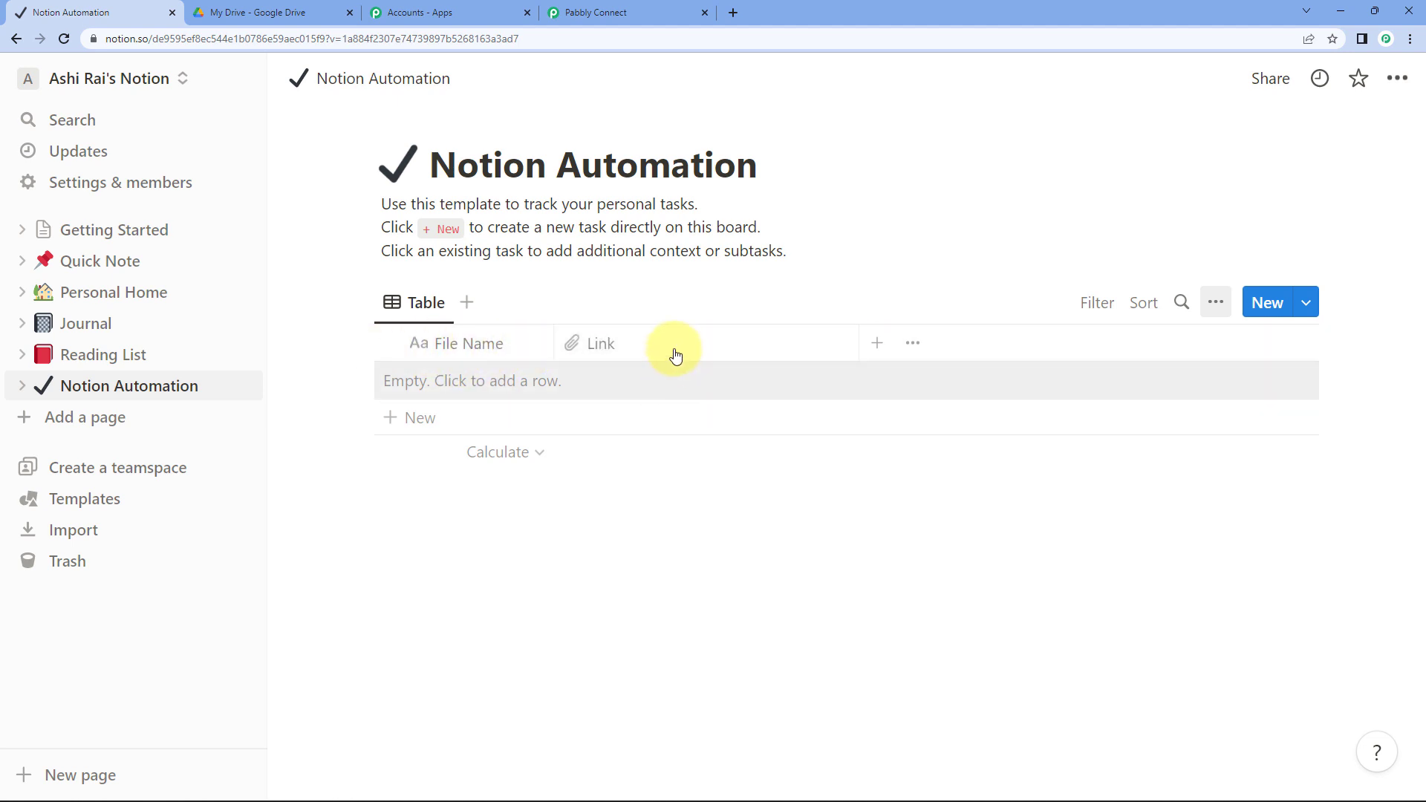
{"action": "left_click_drag", "start_coordinate": [554, 342], "coordinate": [621, 360]}
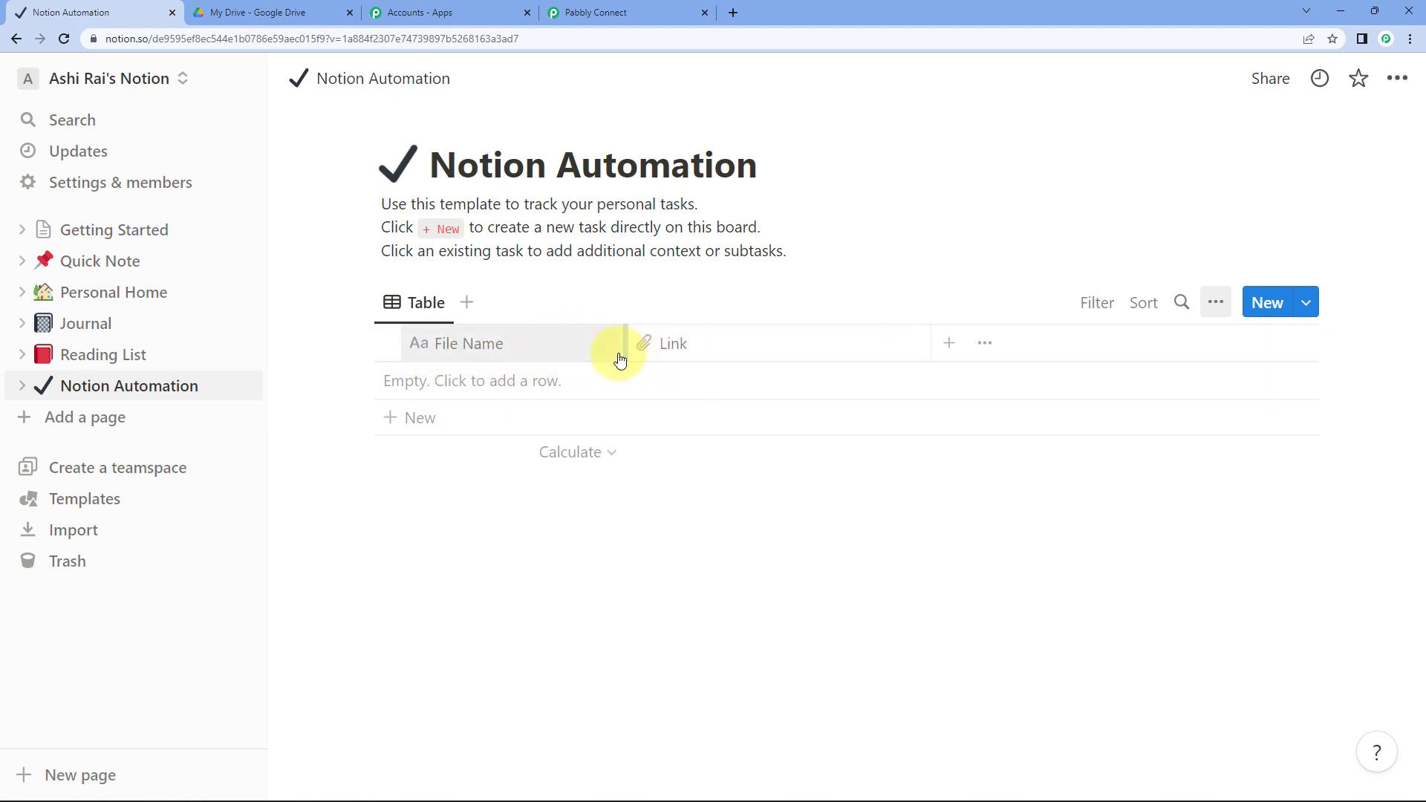
{"action": "left_click", "coordinate": [605, 12]}
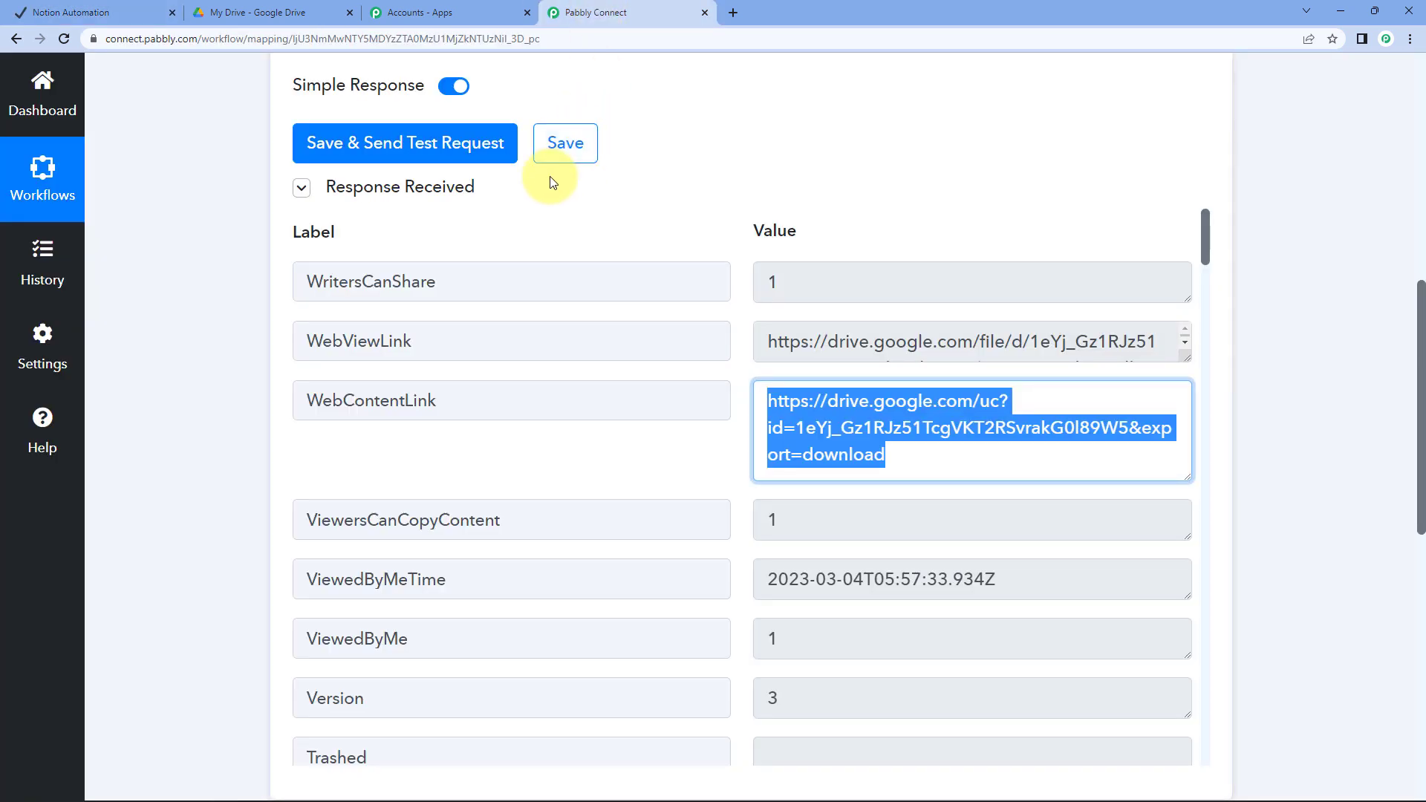
{"action": "scroll", "coordinate": [248, 279], "scroll_direction": "up", "scroll_amount": 9}
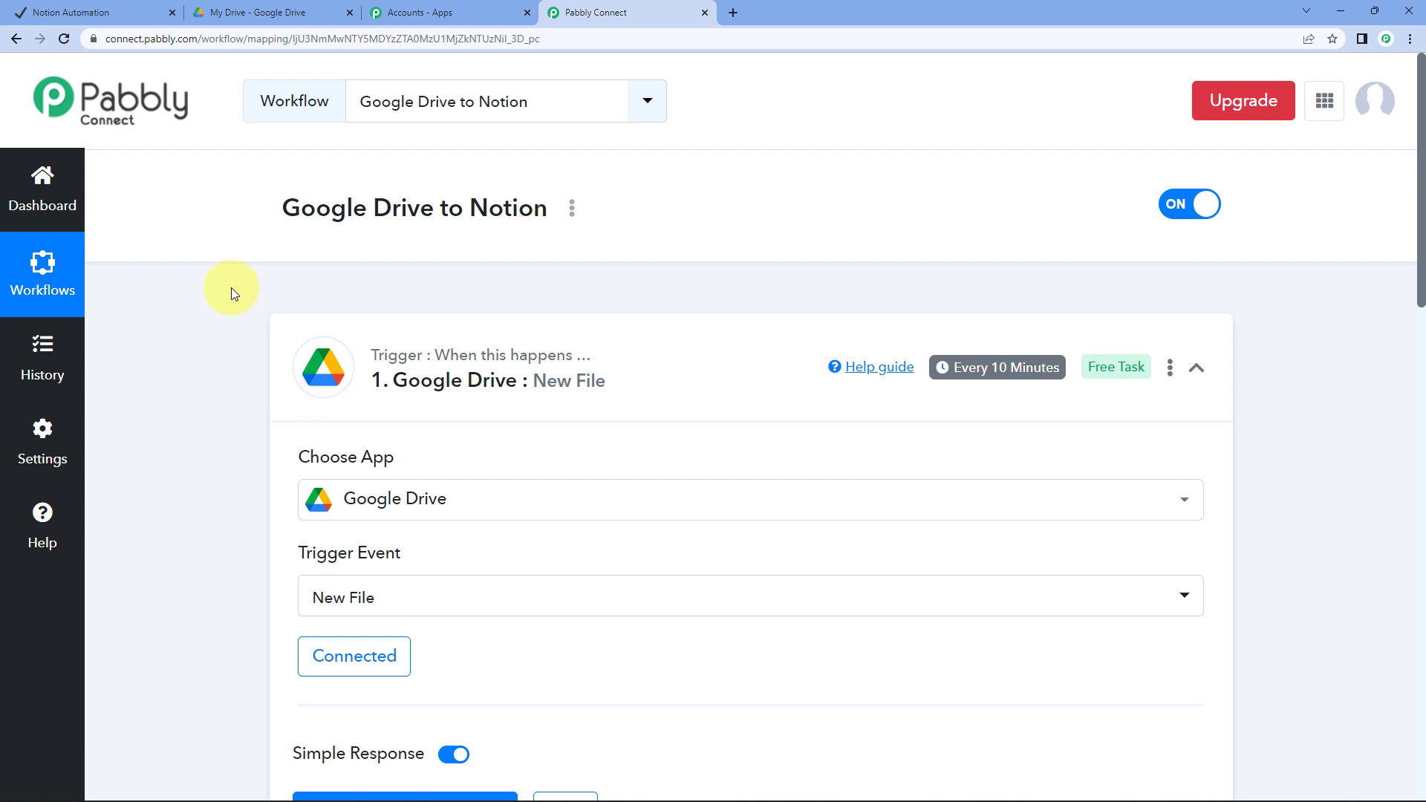
Scroll to the trigger's Response Received fields and resize the WebContentLink value box
{"action": "mouse_move", "coordinate": [984, 385]}
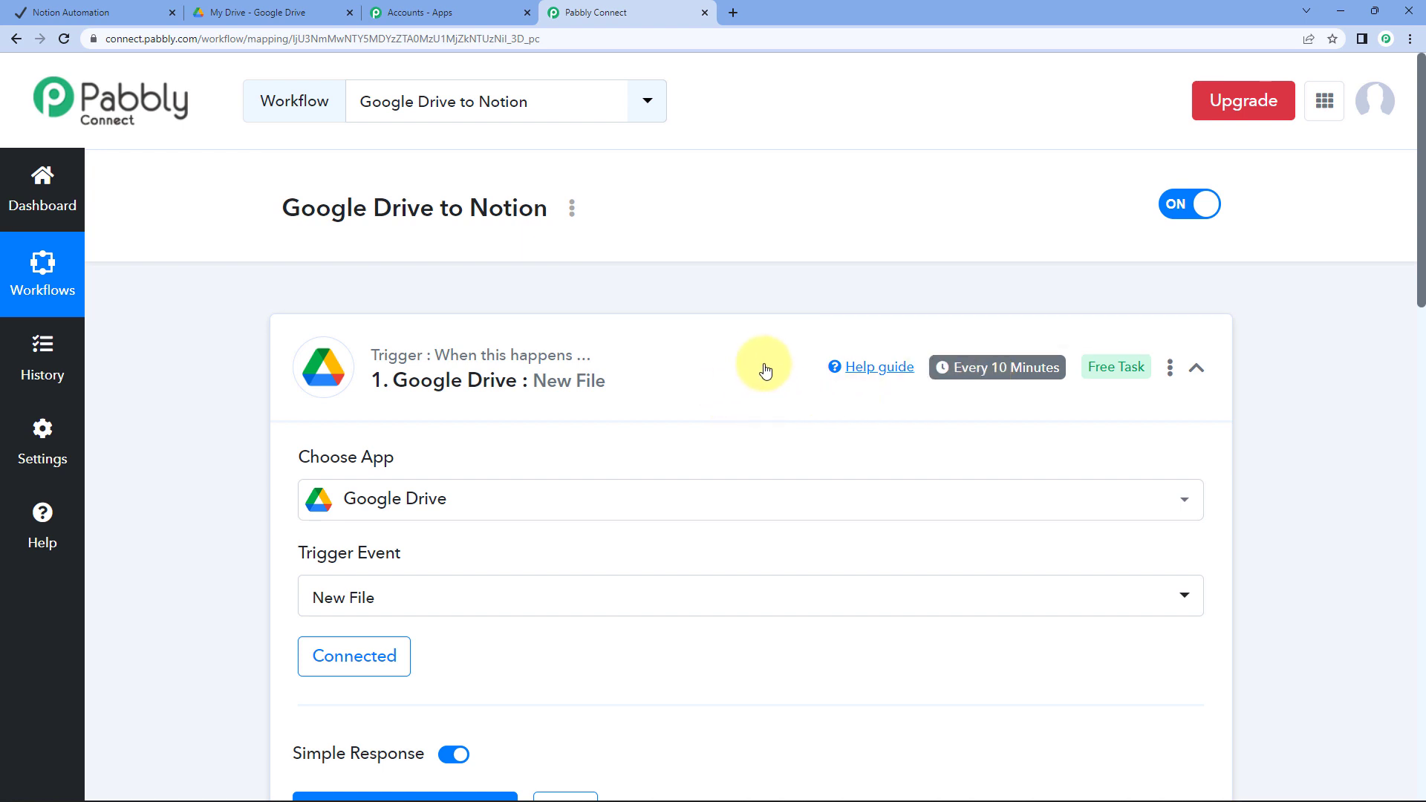
{"action": "scroll", "coordinate": [382, 579], "scroll_direction": "down", "scroll_amount": 2}
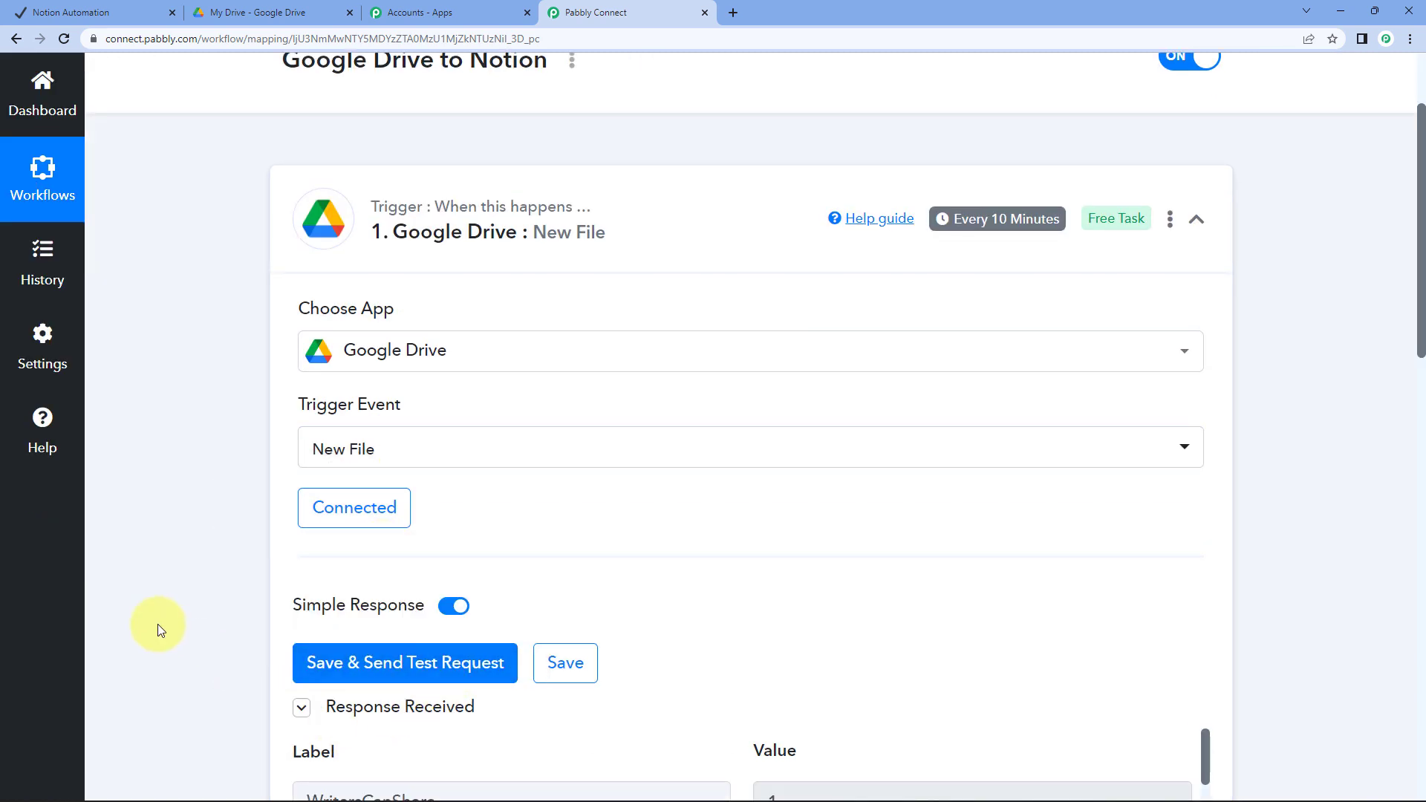
{"action": "scroll", "coordinate": [395, 707], "scroll_direction": "down", "scroll_amount": 4}
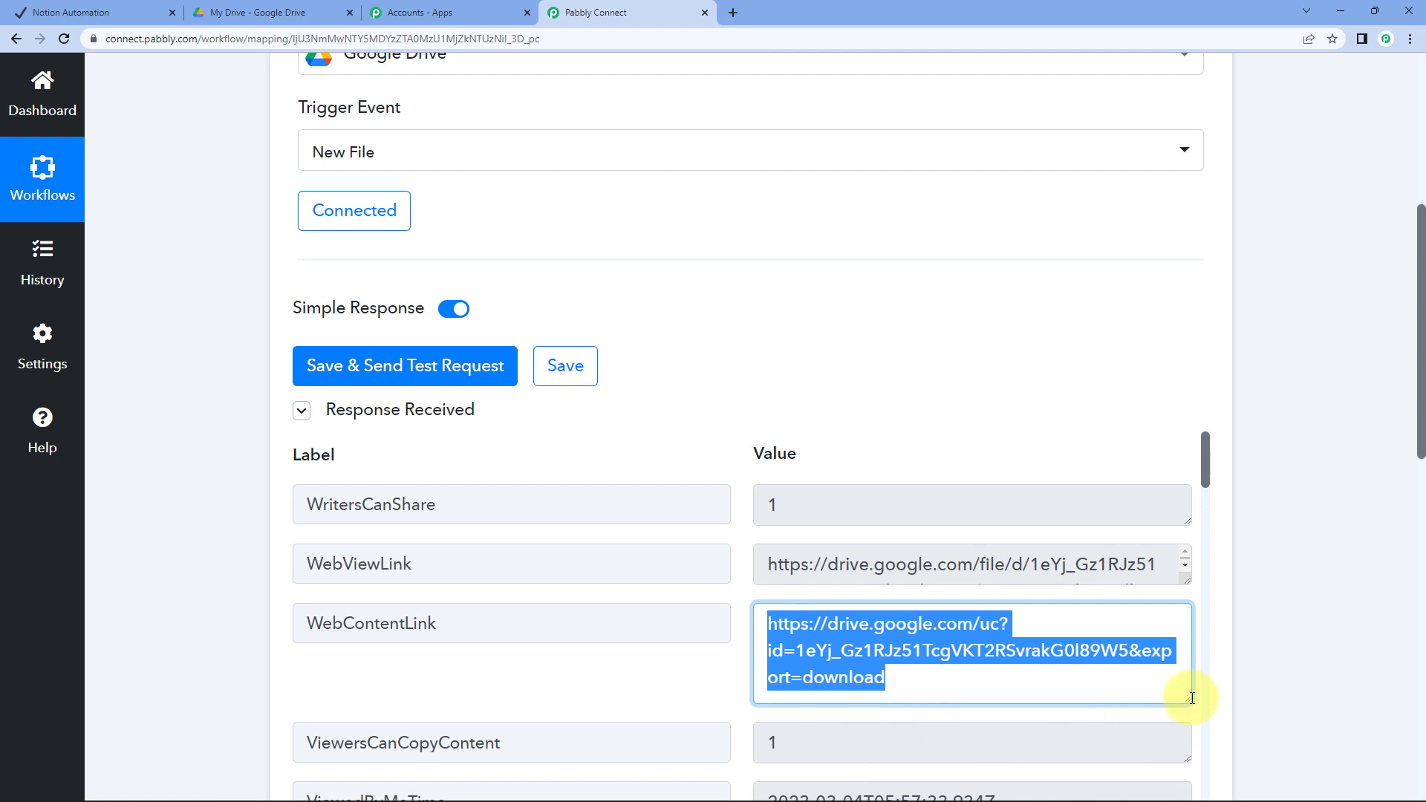
{"action": "left_click_drag", "start_coordinate": [1192, 698], "coordinate": [1169, 636]}
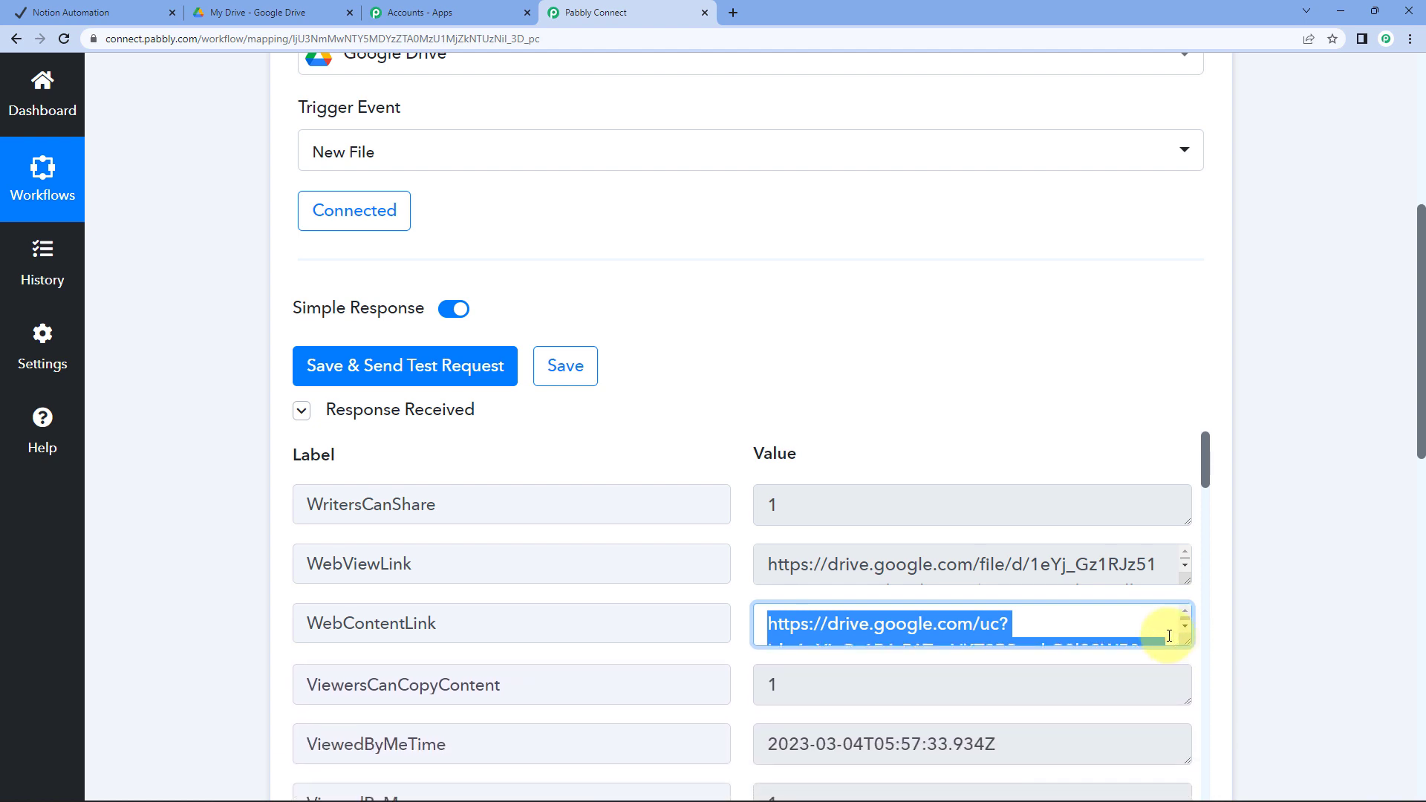
{"action": "left_click", "coordinate": [210, 553]}
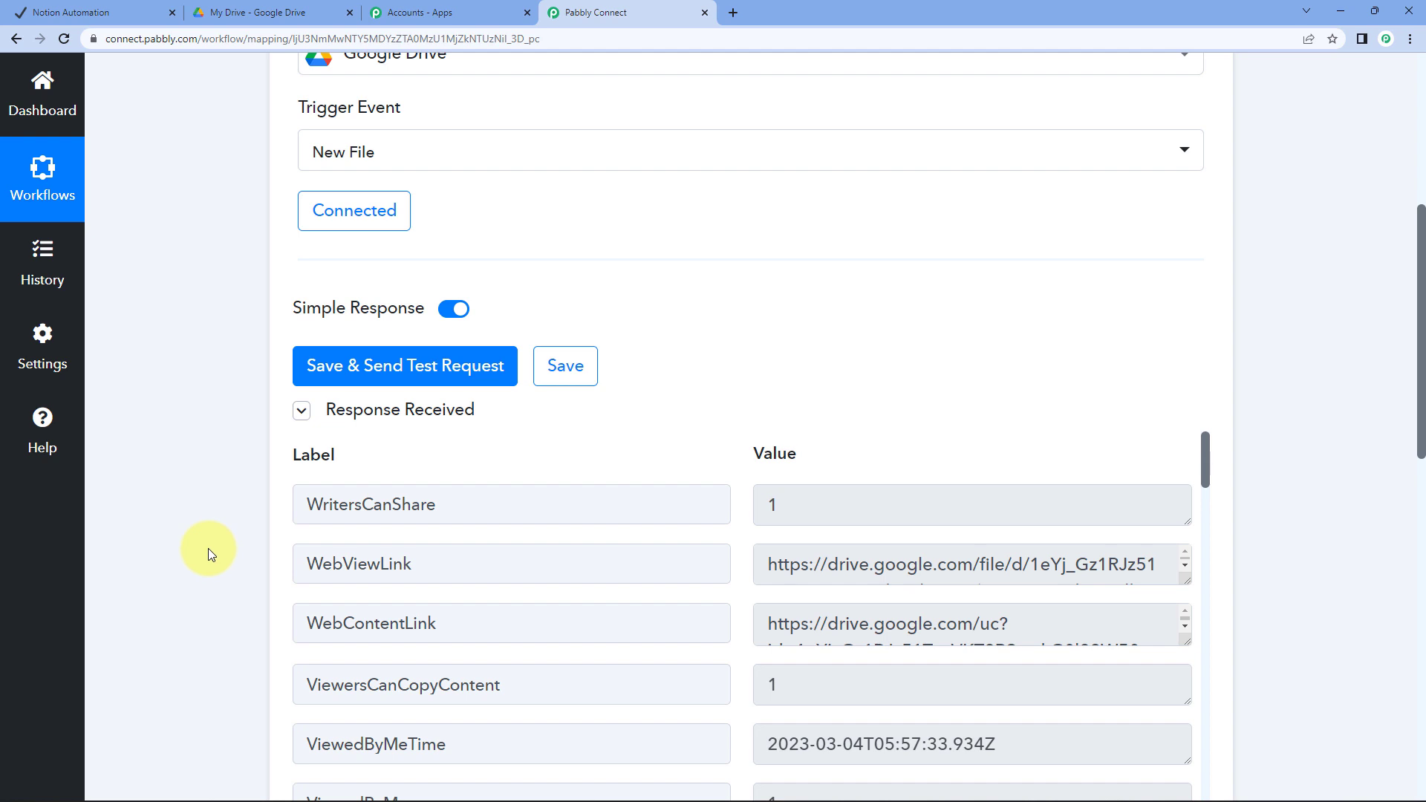
{"action": "scroll", "coordinate": [208, 548], "scroll_direction": "down", "scroll_amount": 10}
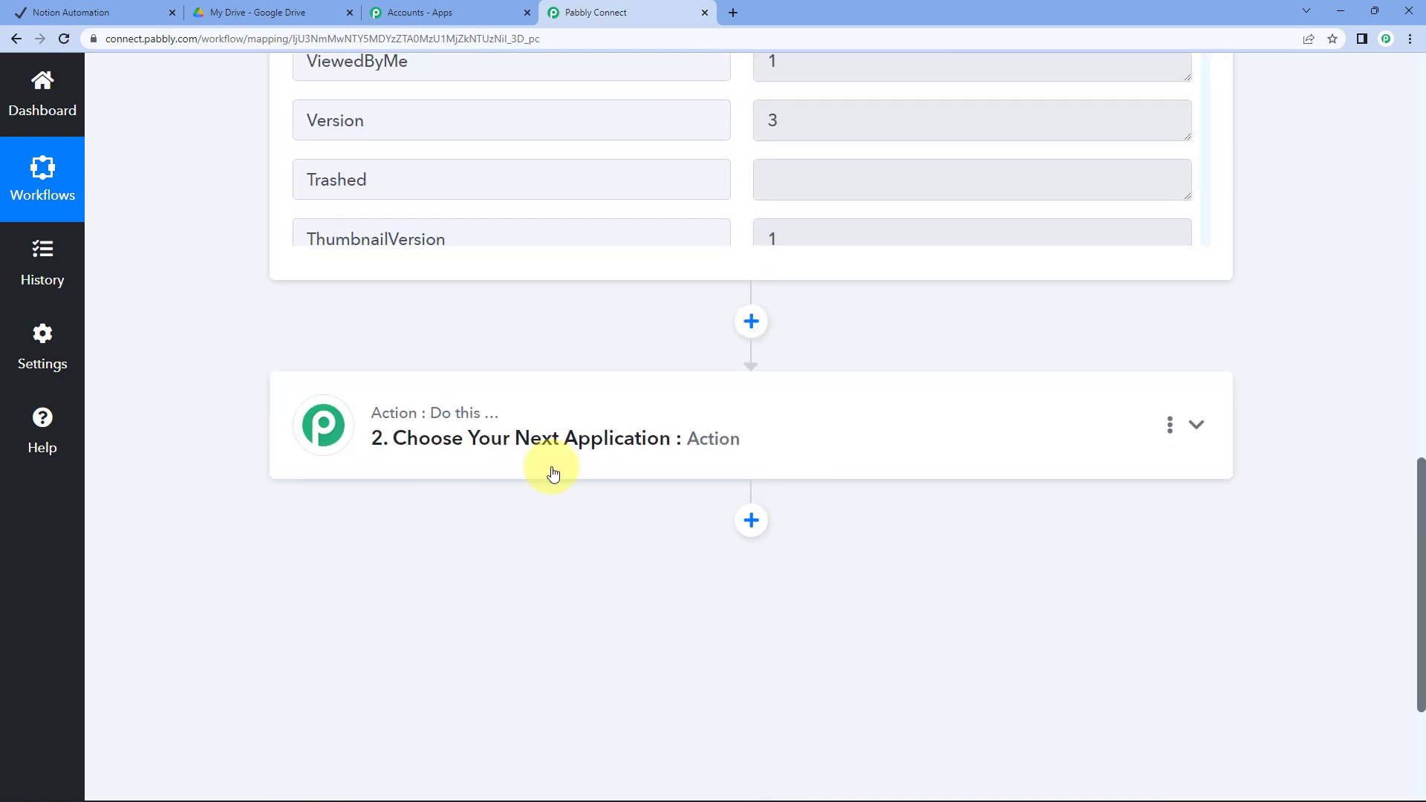
Set the second step to Notion with the Create Database Item event and start connecting
{"action": "left_click", "coordinate": [542, 449]}
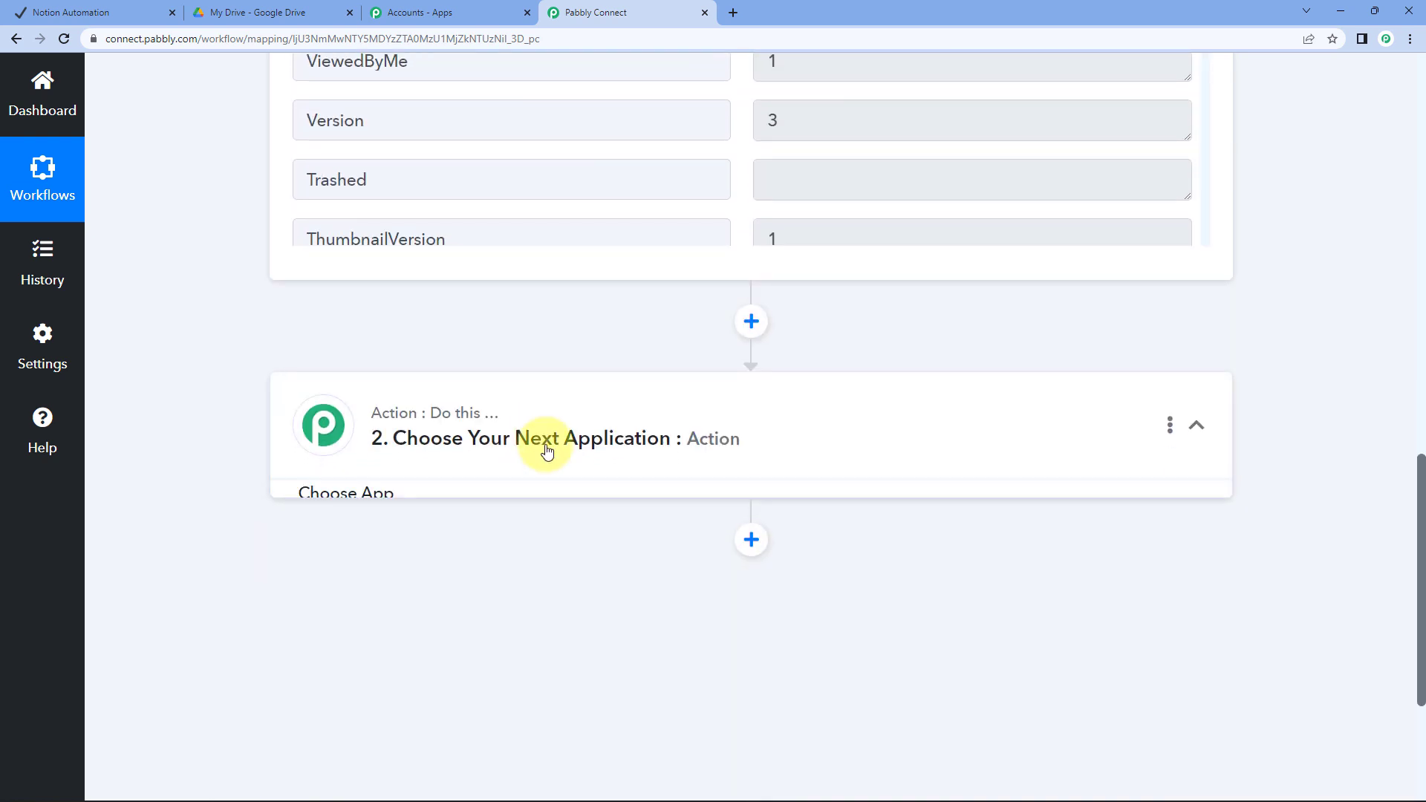
{"action": "left_click", "coordinate": [379, 562]}
{"action": "type", "text": "Notio"}
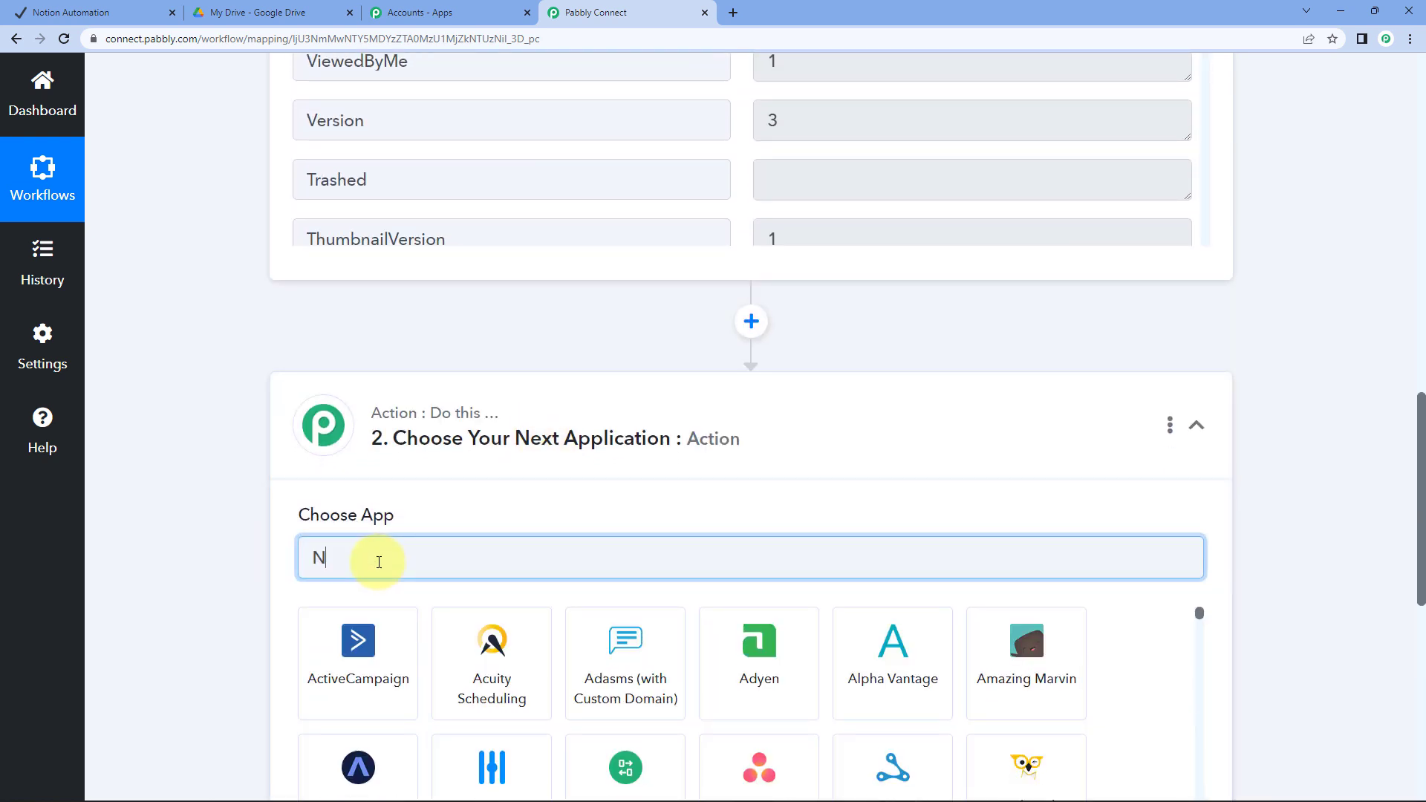
{"action": "left_click", "coordinate": [381, 688]}
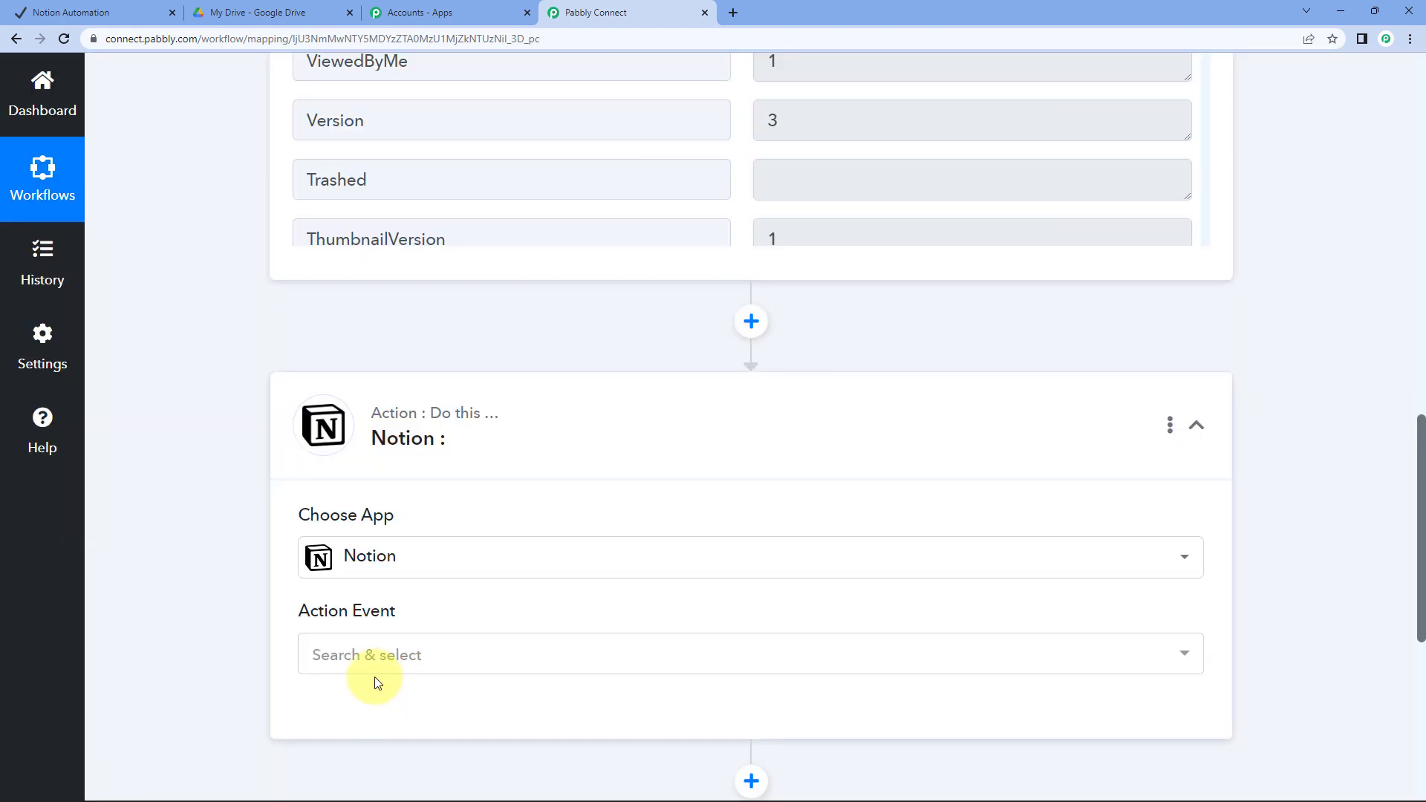
{"action": "left_click", "coordinate": [376, 668]}
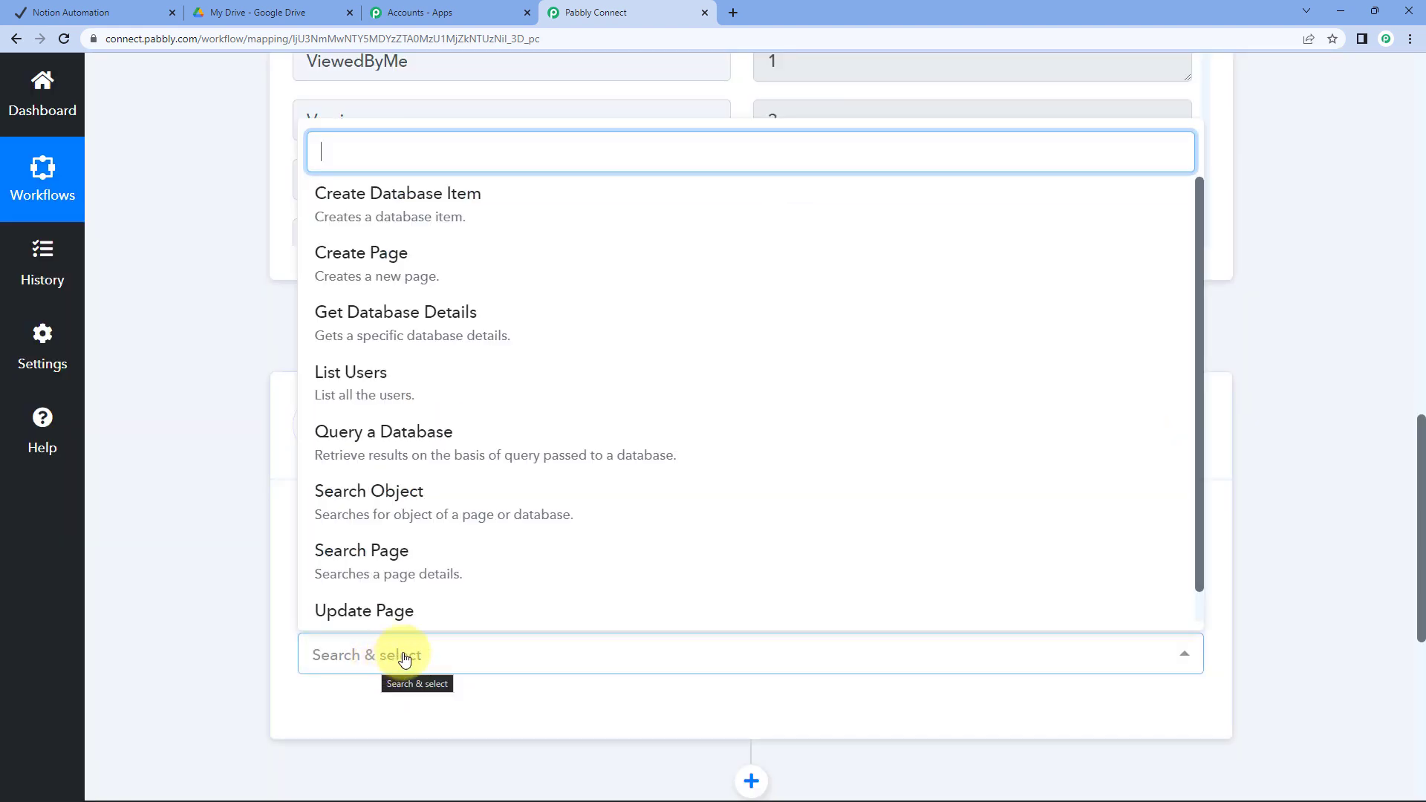
{"action": "left_click", "coordinate": [467, 214]}
{"action": "left_click", "coordinate": [327, 716]}
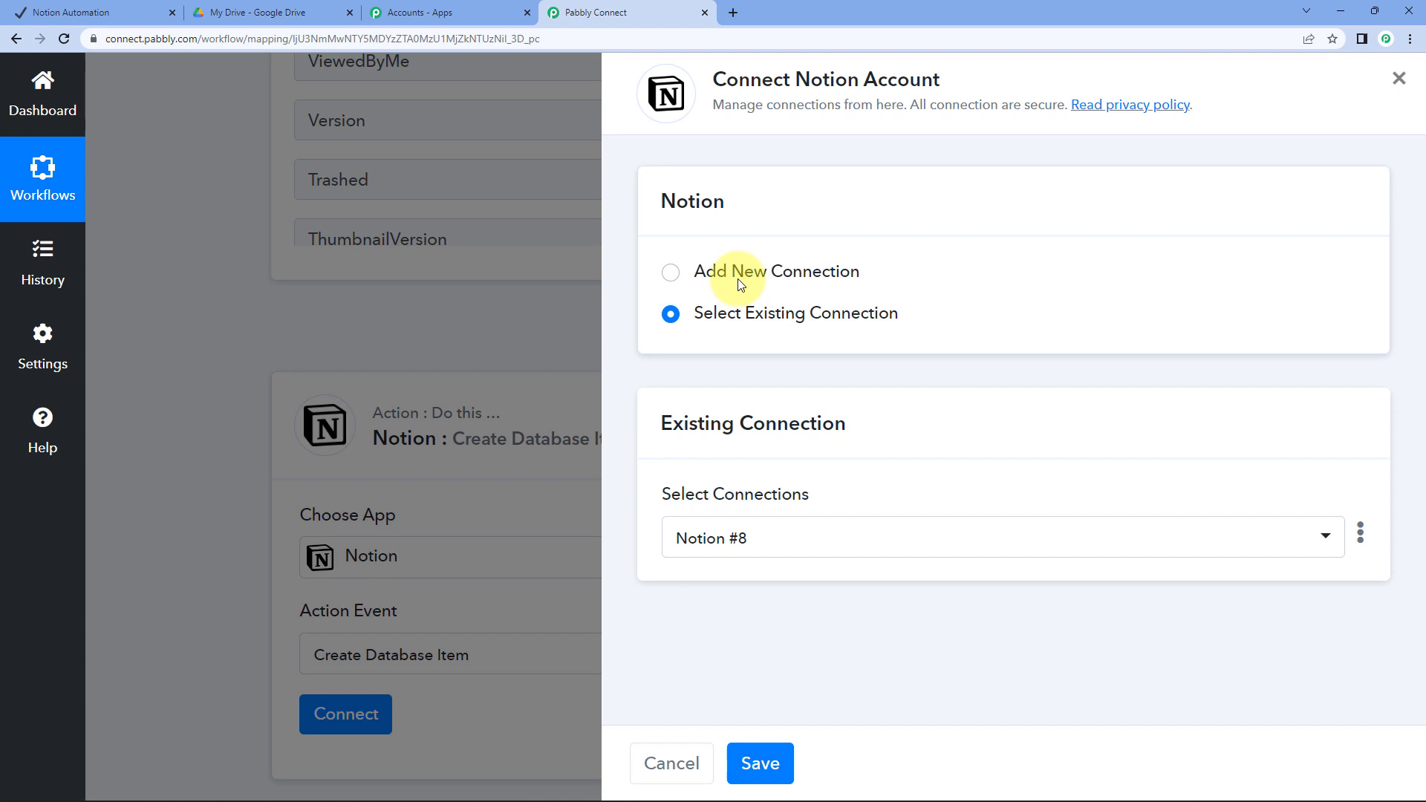
Add a new Notion connection, allowing access to the selected workspace pages
{"action": "left_click", "coordinate": [740, 283]}
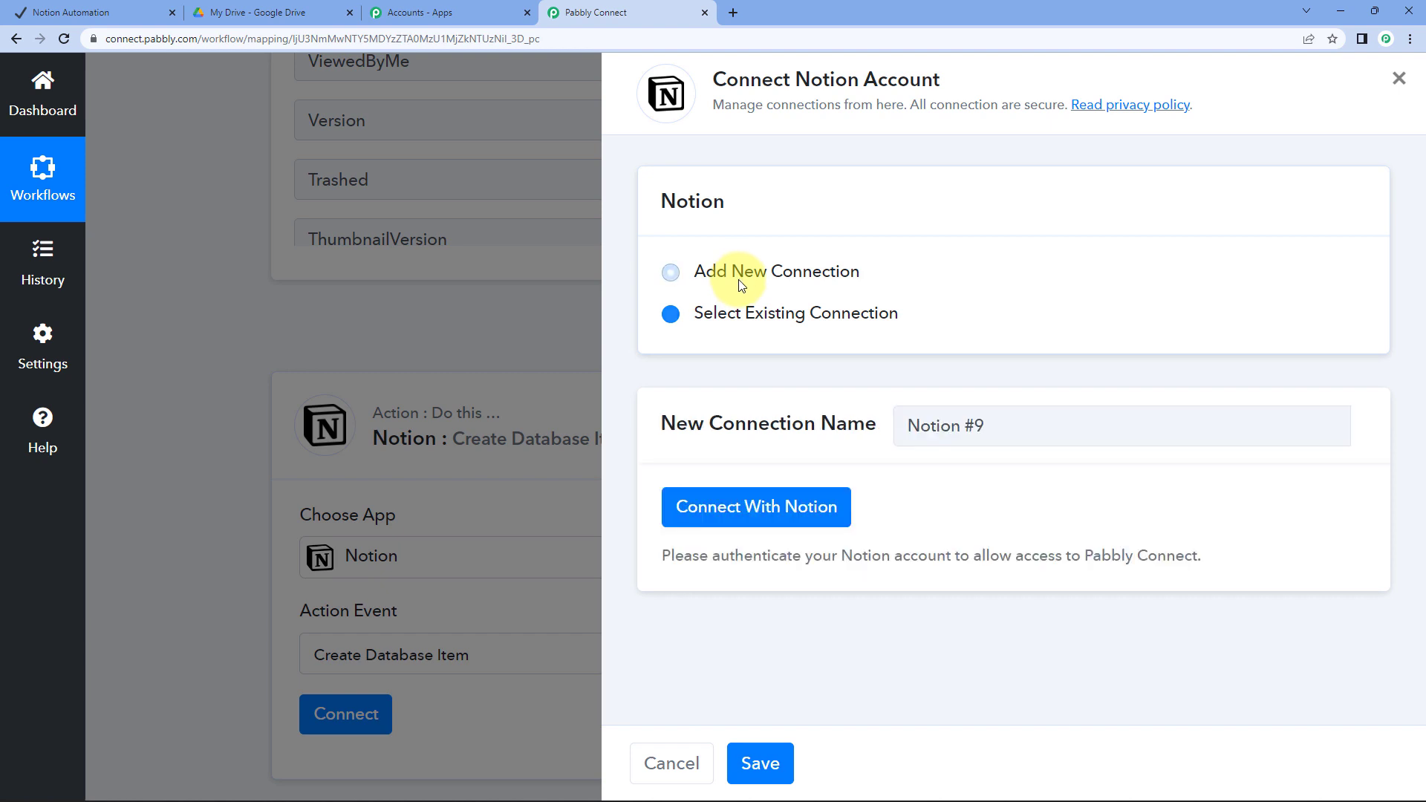
{"action": "left_click", "coordinate": [767, 511]}
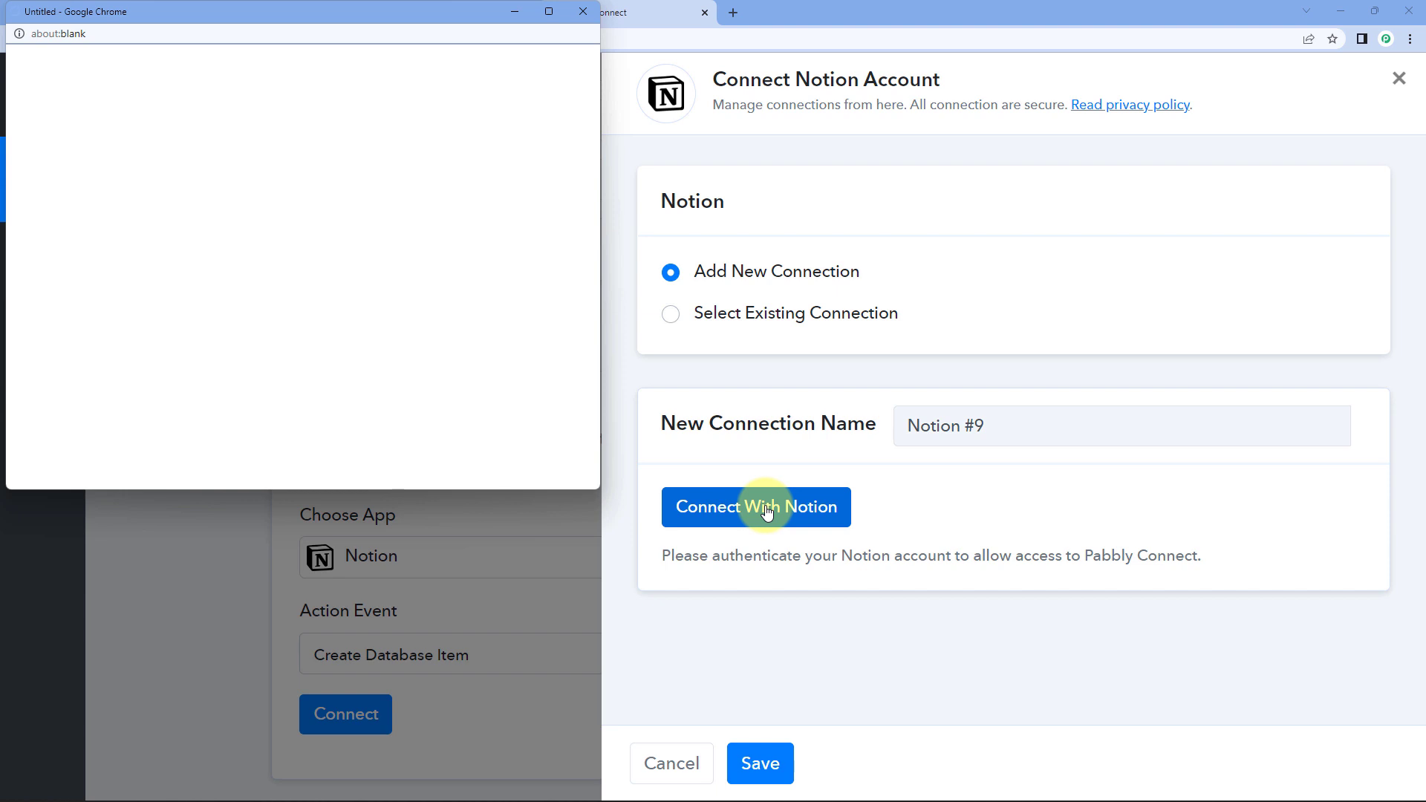
{"action": "left_click", "coordinate": [549, 11]}
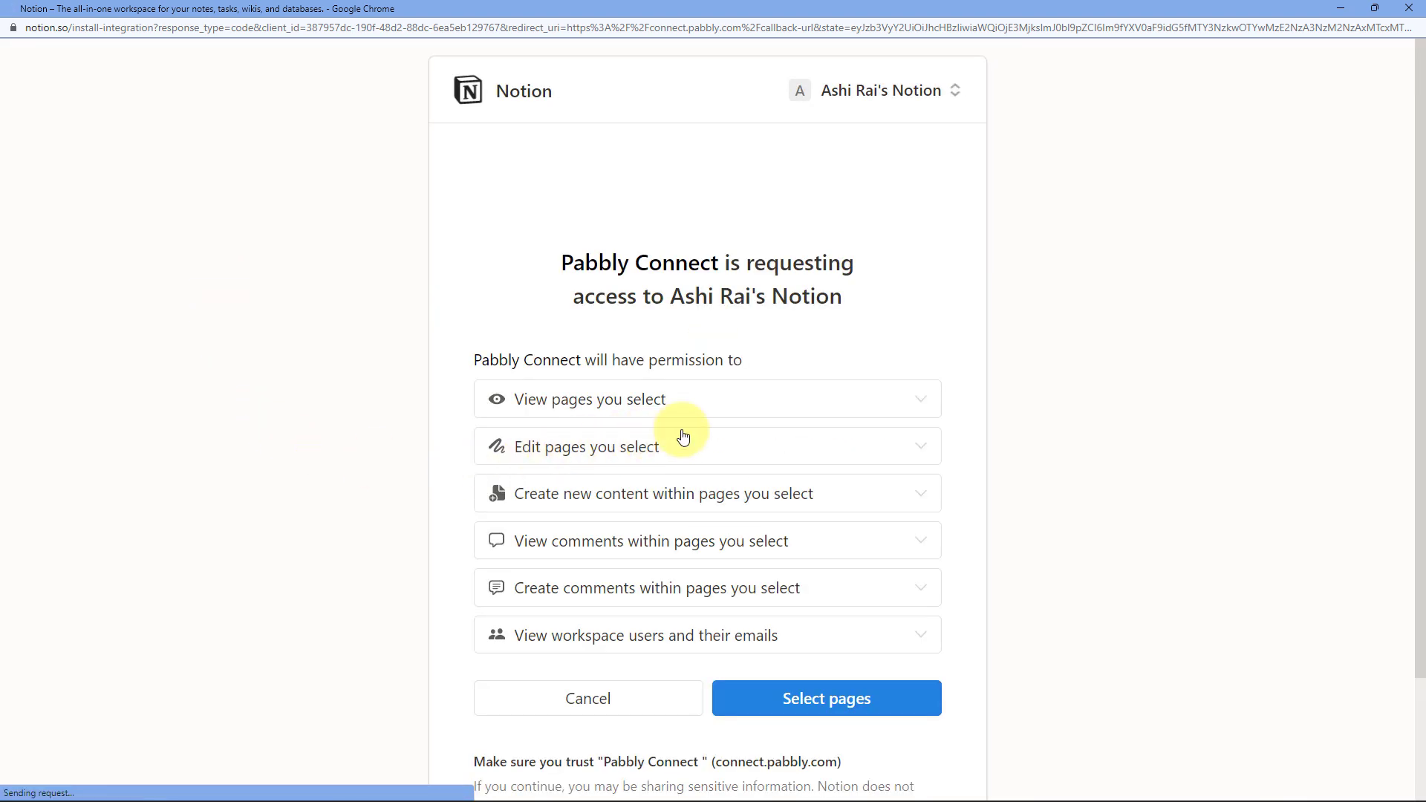
{"action": "left_click", "coordinate": [854, 697]}
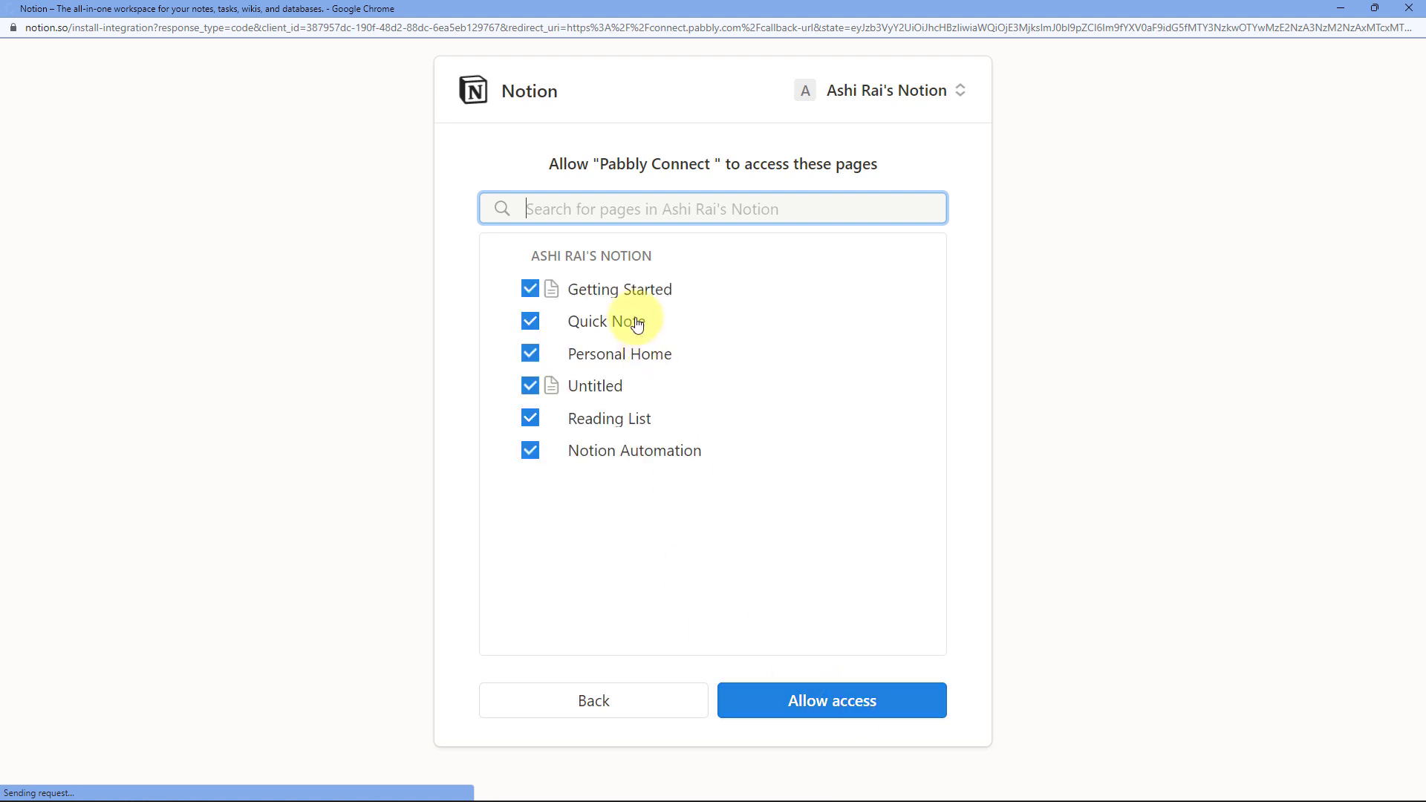
{"action": "left_click", "coordinate": [869, 706]}
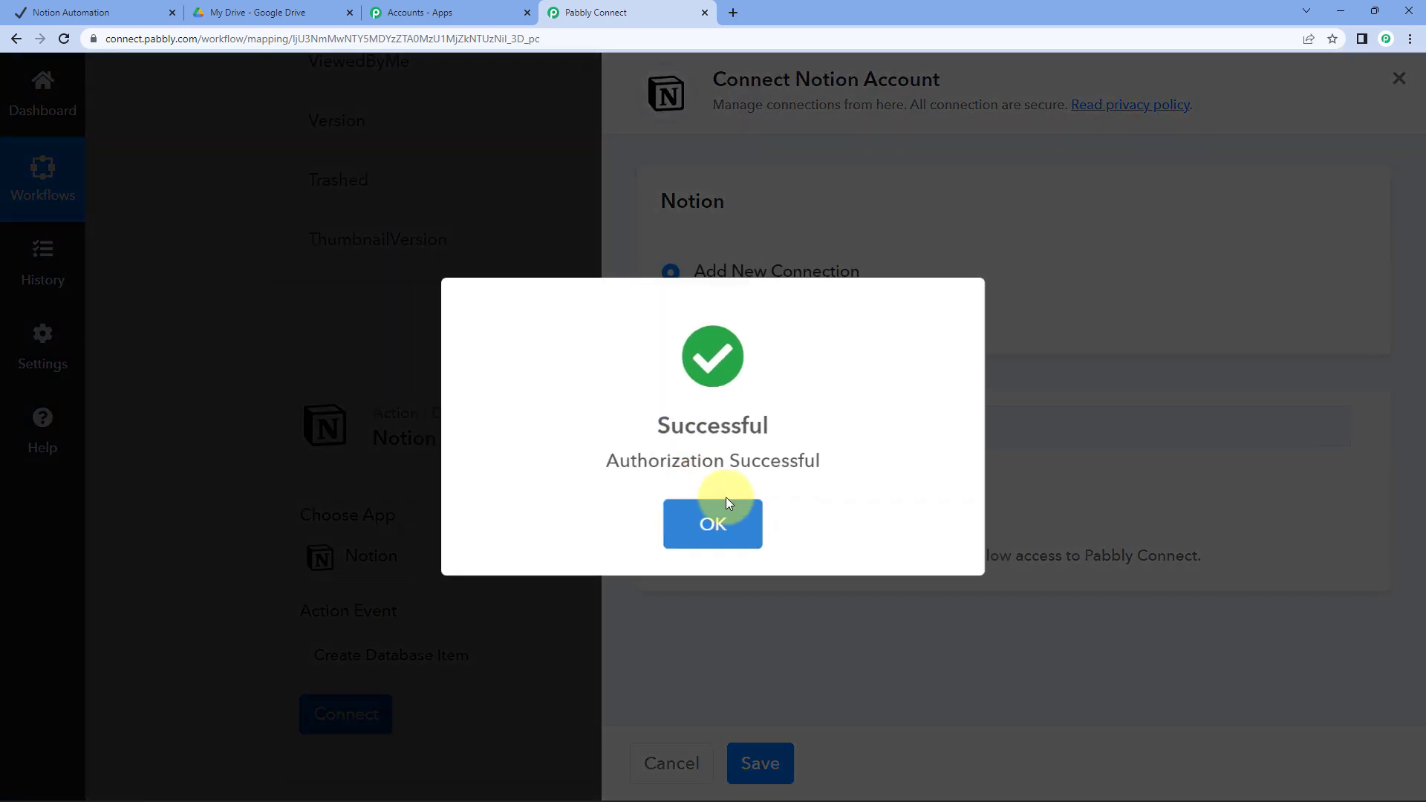
{"action": "left_click", "coordinate": [736, 524]}
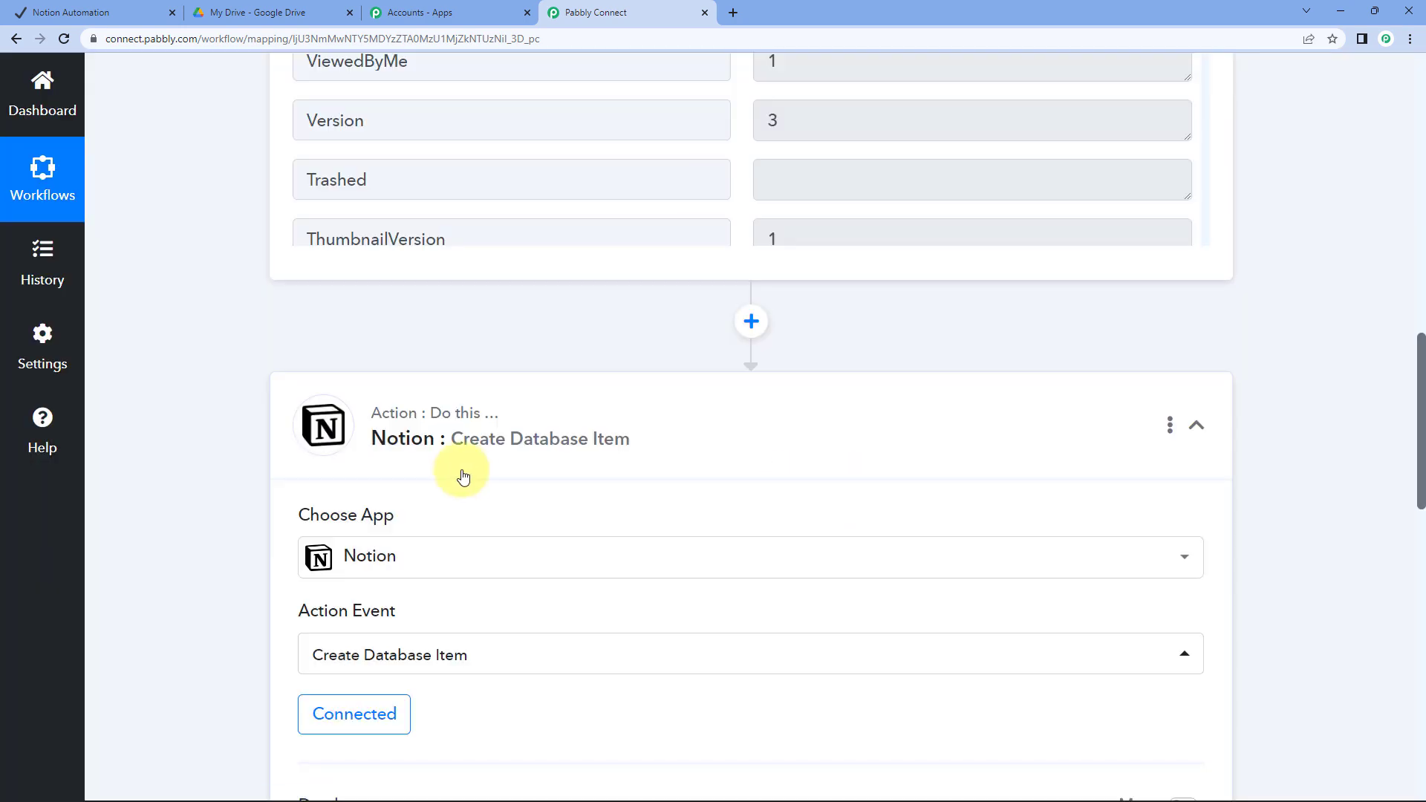
Choose the Notion Automation database after confirming its name in the Notion tab
{"action": "scroll", "coordinate": [462, 475], "scroll_direction": "down", "scroll_amount": 4}
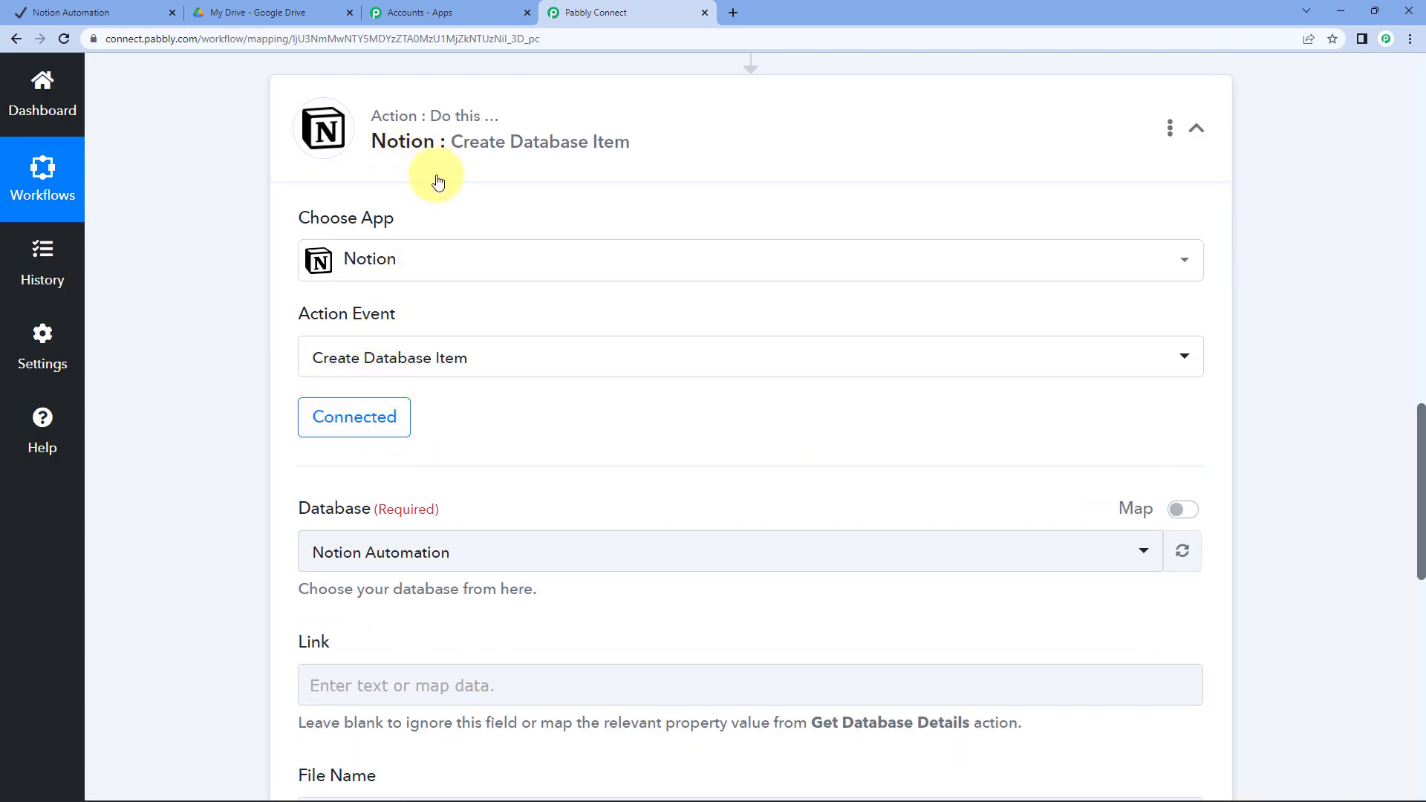
{"action": "scroll", "coordinate": [238, 379], "scroll_direction": "down", "scroll_amount": 4}
{"action": "left_click", "coordinate": [441, 255]}
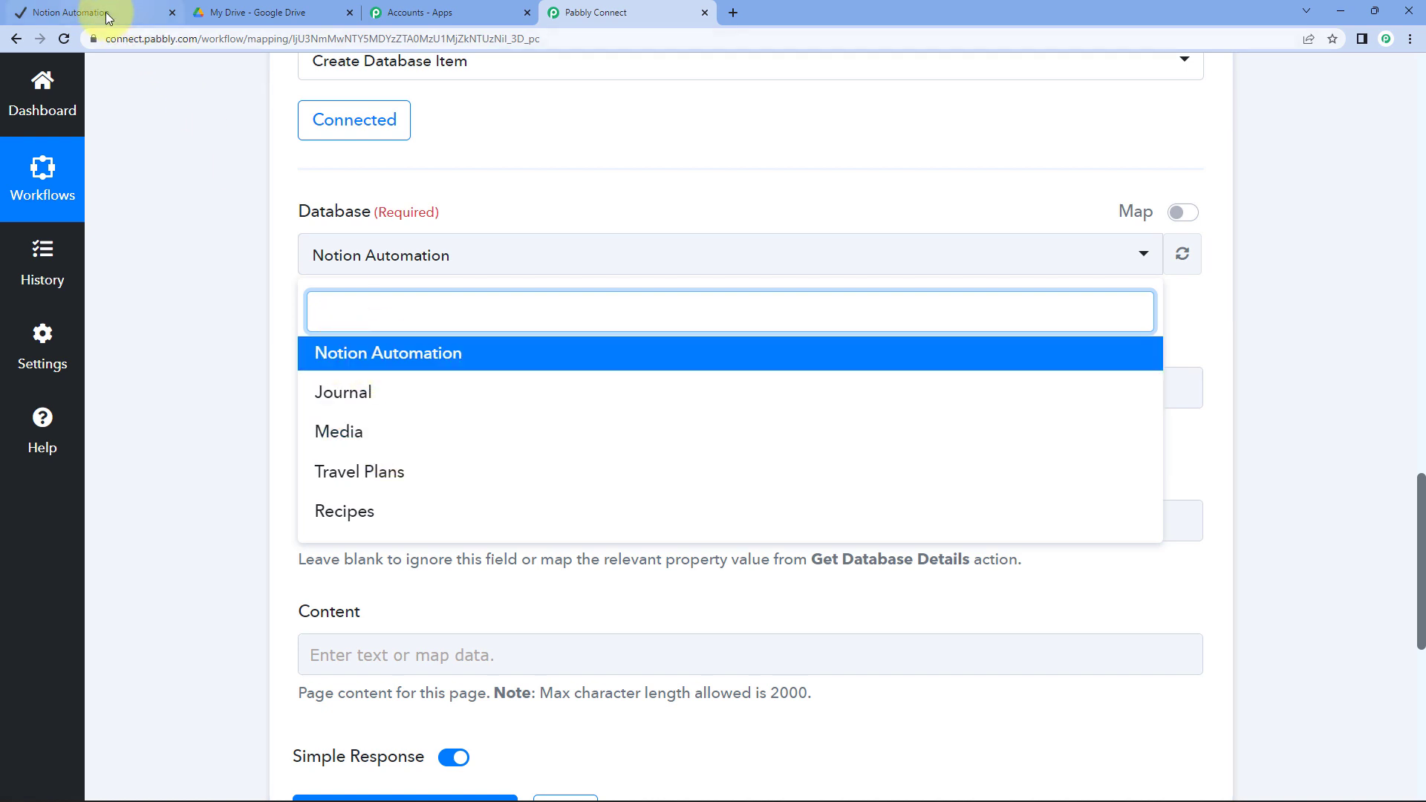
{"action": "left_click", "coordinate": [68, 12]}
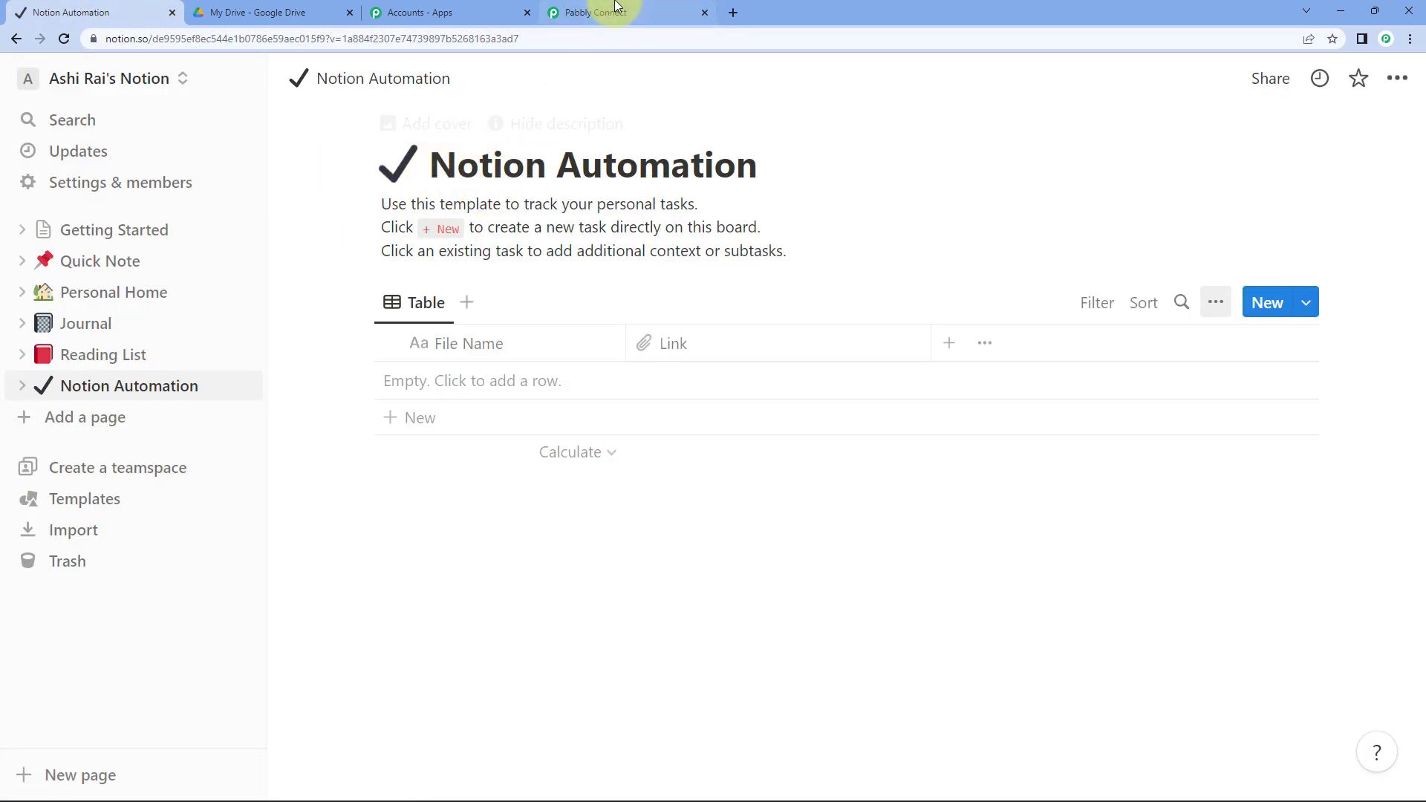
{"action": "left_click", "coordinate": [621, 12]}
{"action": "left_click", "coordinate": [363, 355]}
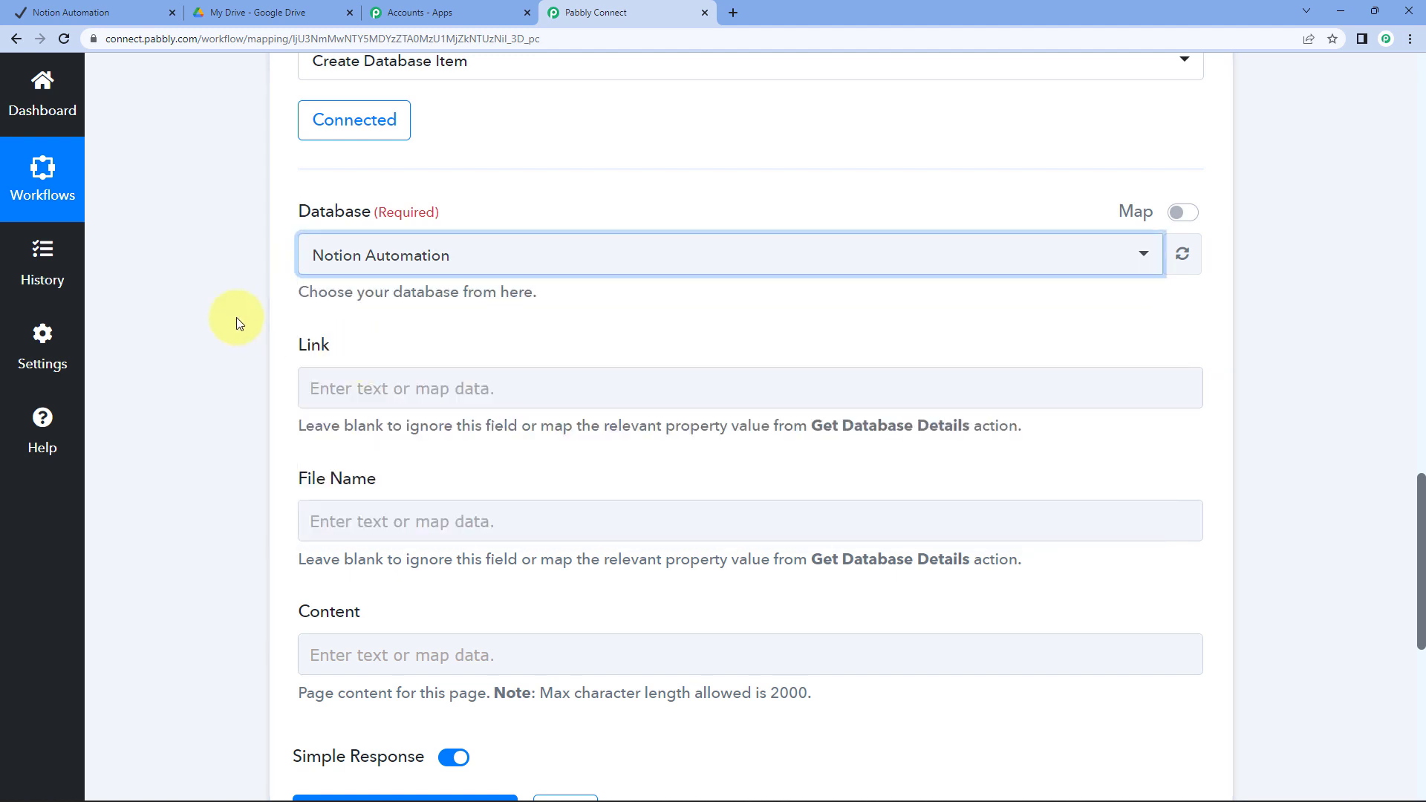
{"action": "scroll", "coordinate": [236, 318], "scroll_direction": "down", "scroll_amount": 1}
{"action": "left_click_drag", "start_coordinate": [295, 278], "coordinate": [369, 274]}
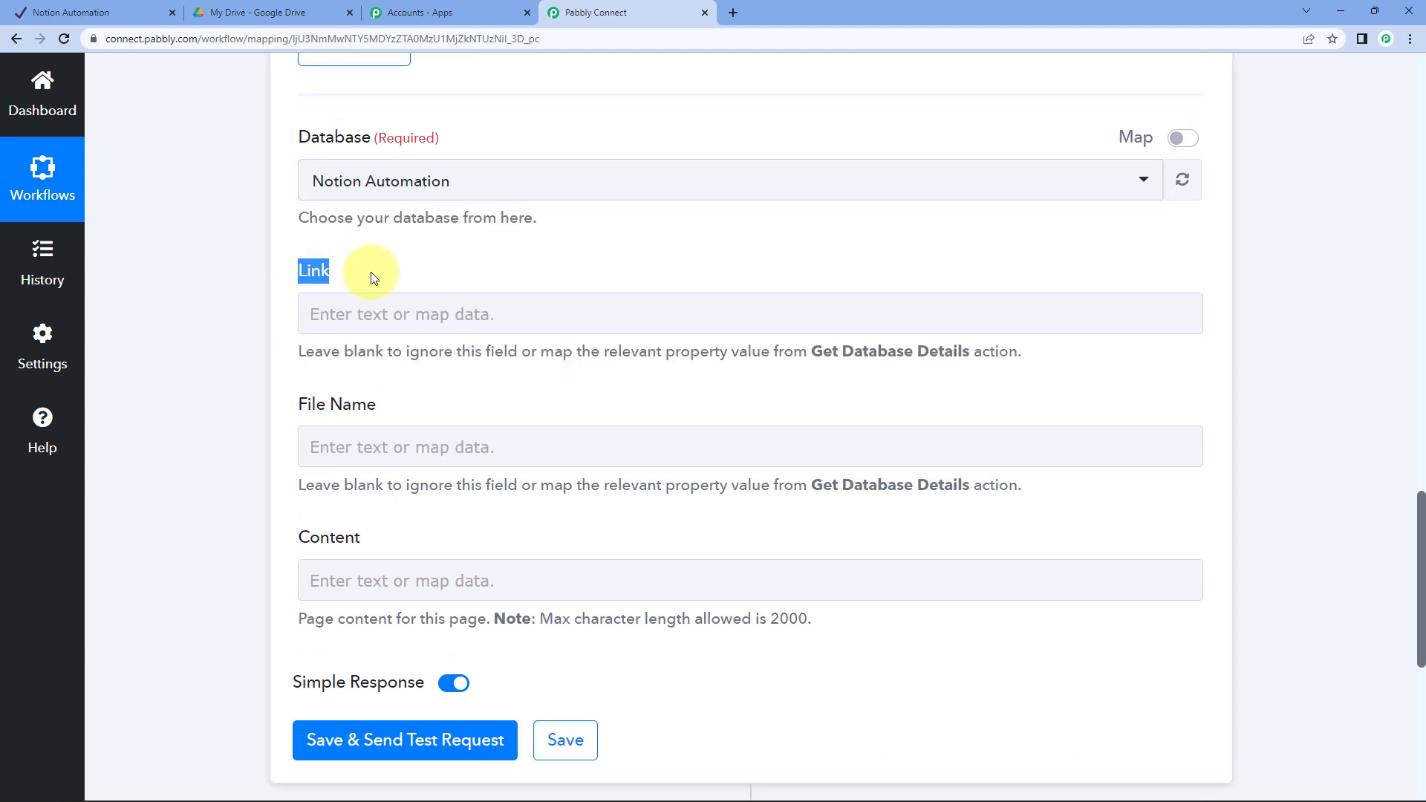
{"action": "left_click_drag", "start_coordinate": [292, 395], "coordinate": [413, 394]}
{"action": "left_click_drag", "start_coordinate": [297, 537], "coordinate": [454, 538]}
{"action": "left_click", "coordinate": [454, 539]}
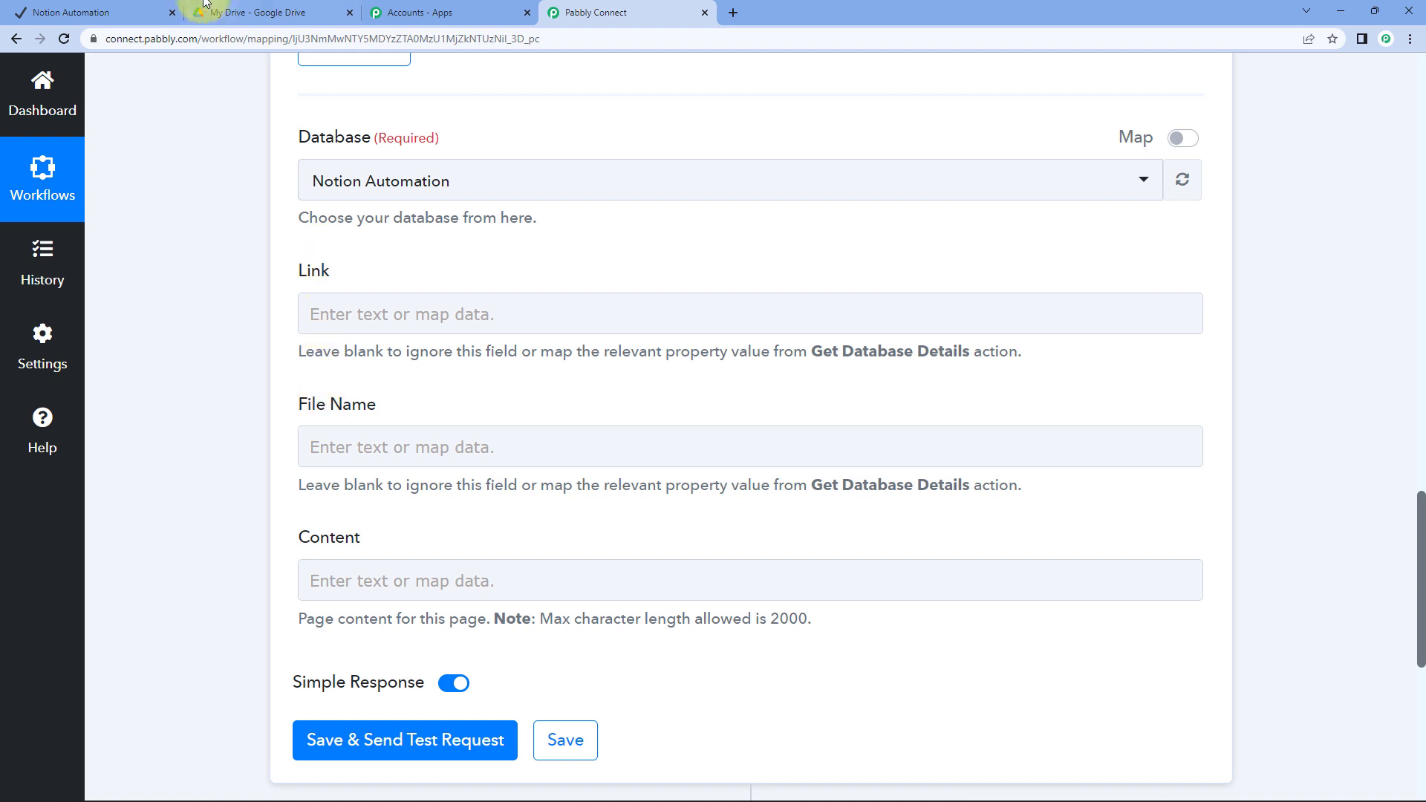
{"action": "left_click", "coordinate": [158, 14]}
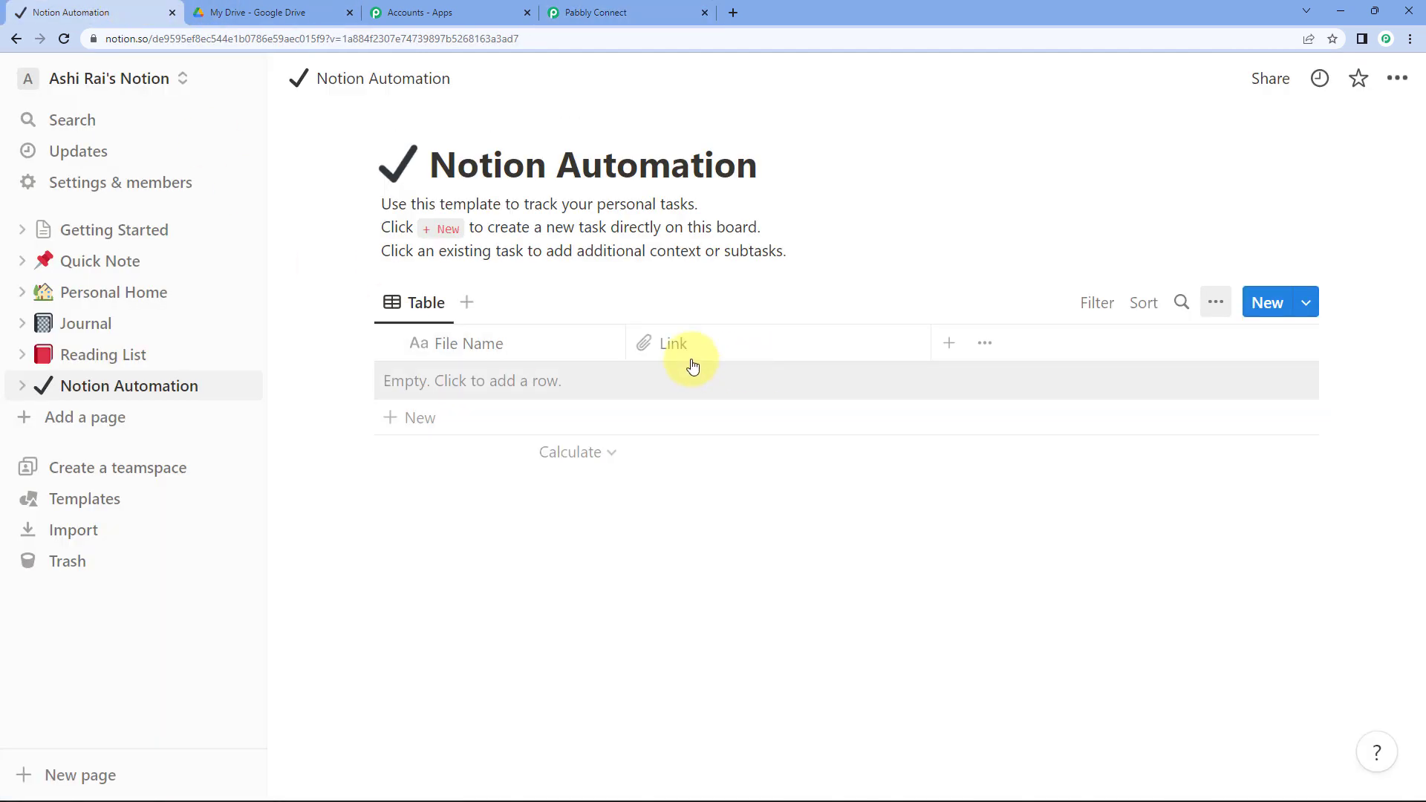
{"action": "left_click", "coordinate": [615, 11]}
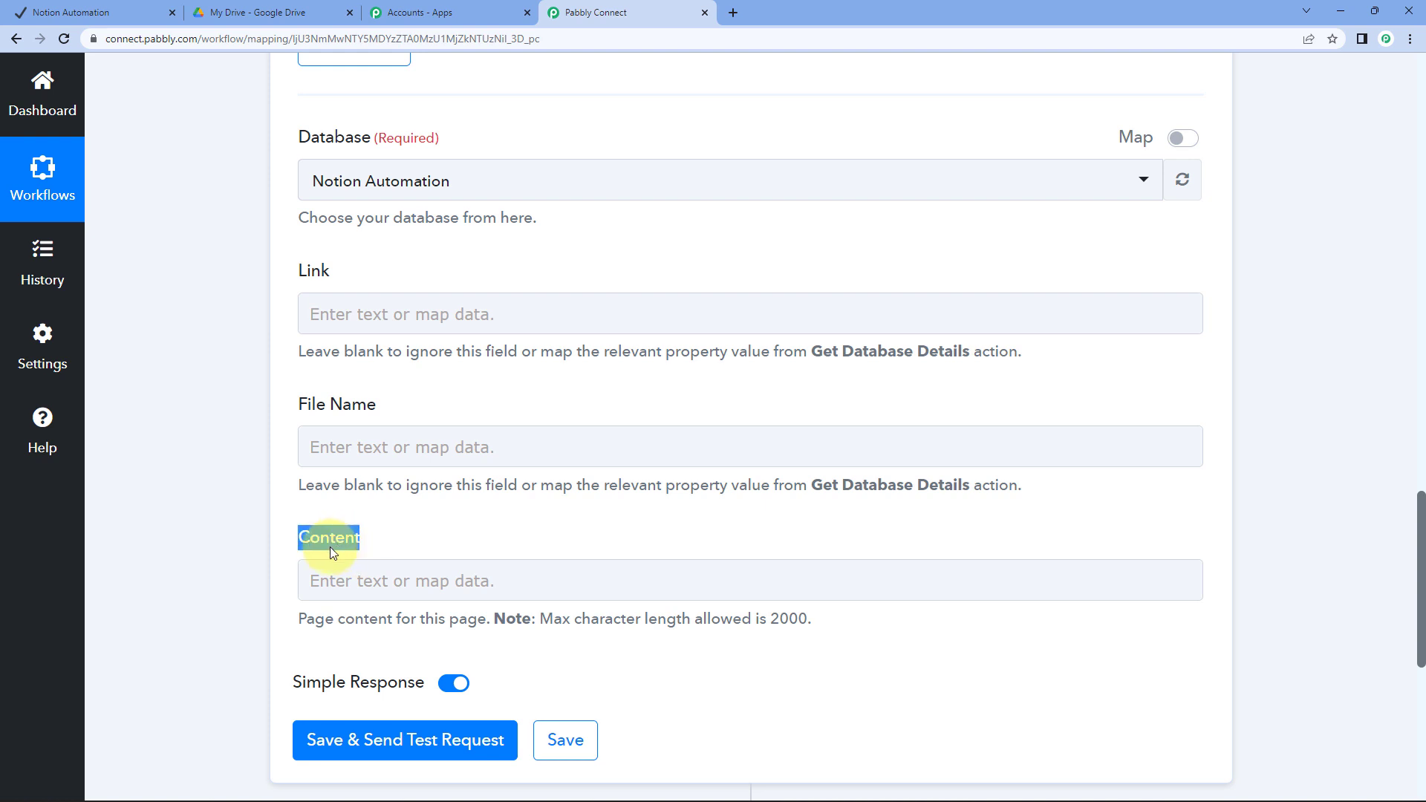
{"action": "left_click", "coordinate": [249, 501]}
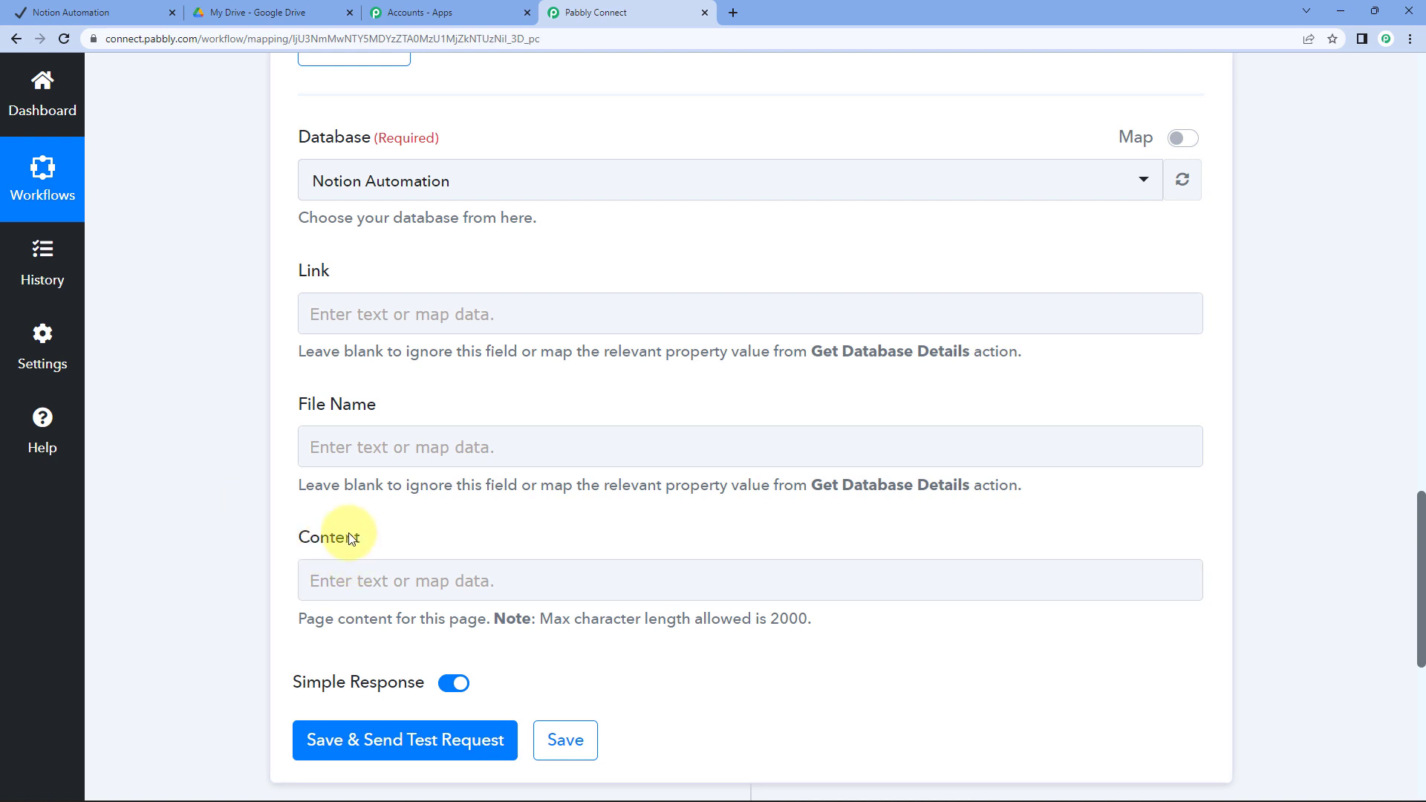
{"action": "left_click_drag", "start_coordinate": [301, 536], "coordinate": [509, 525]}
{"action": "left_click", "coordinate": [509, 525]}
{"action": "double_click", "coordinate": [315, 271]}
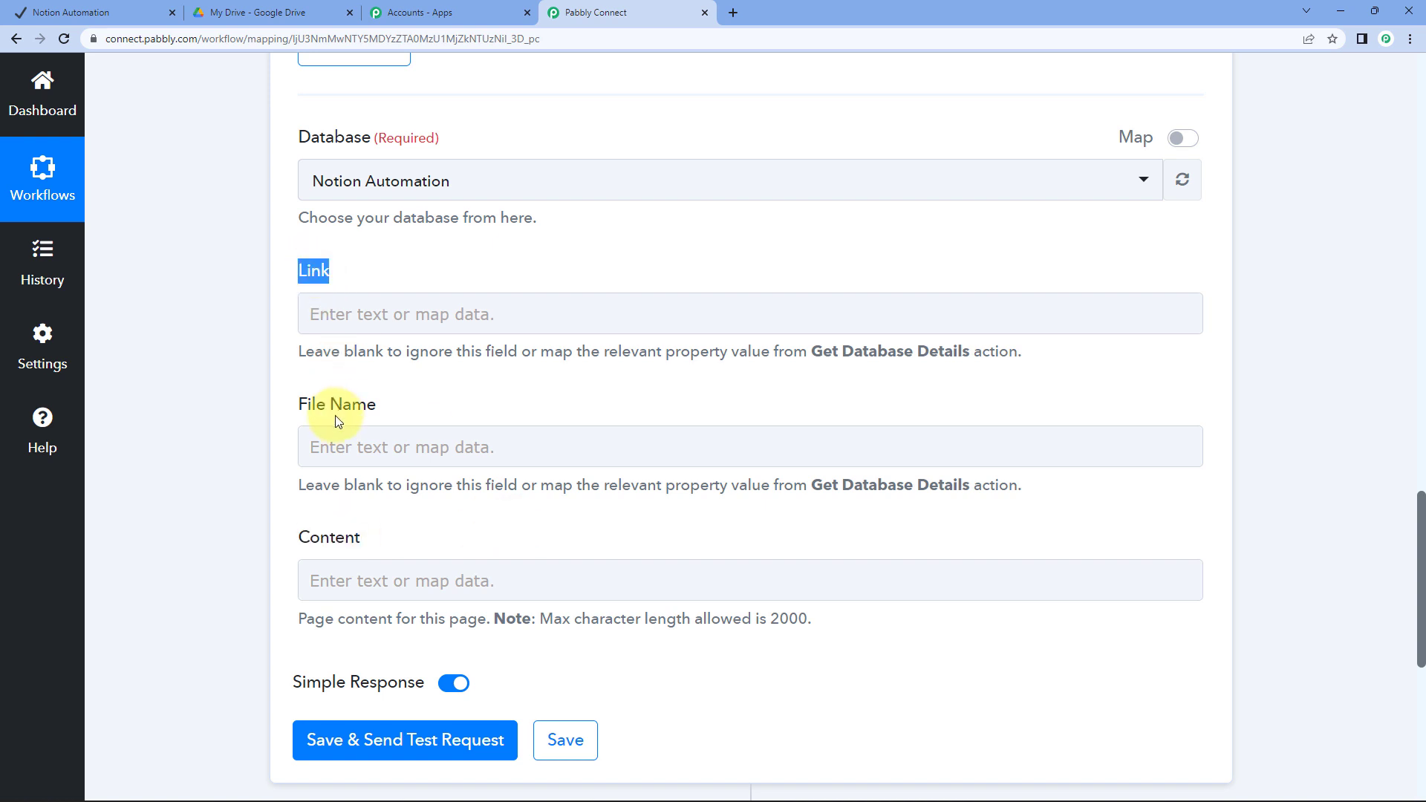
{"action": "left_click_drag", "start_coordinate": [301, 405], "coordinate": [436, 394]}
{"action": "left_click", "coordinate": [367, 337]}
{"action": "scroll", "coordinate": [364, 331], "scroll_direction": "up", "scroll_amount": 15}
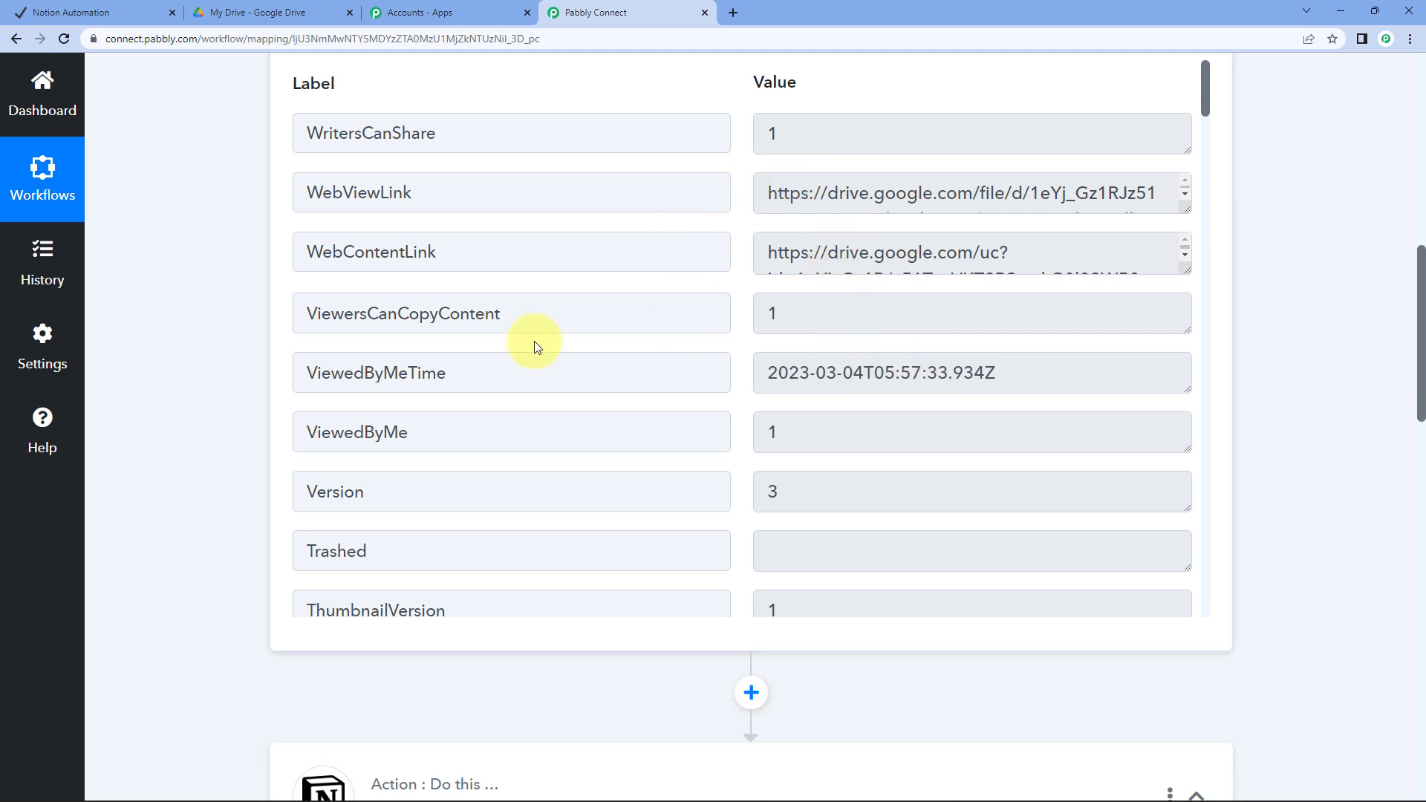
{"action": "scroll", "coordinate": [174, 367], "scroll_direction": "down", "scroll_amount": 15}
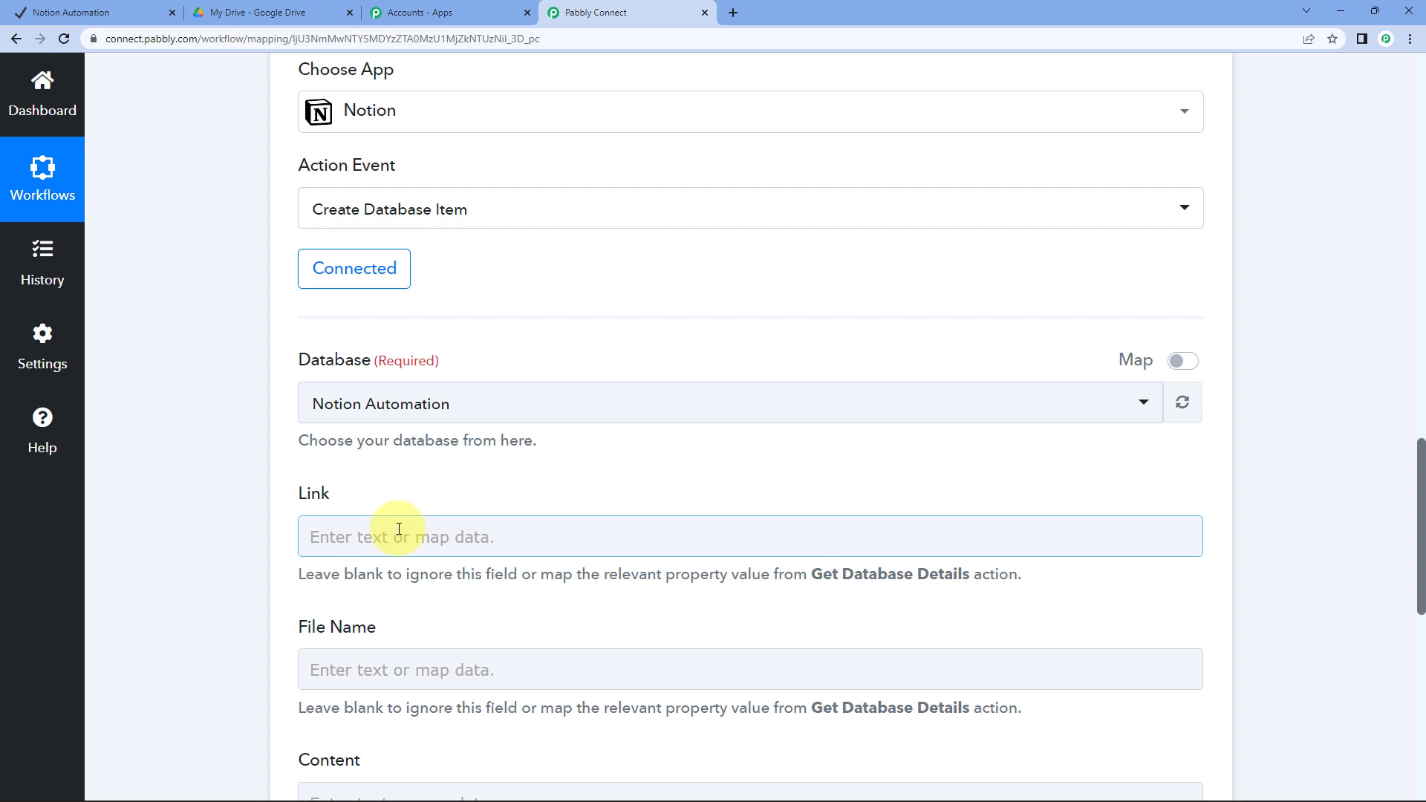
Map the '1. Google Drive: New File' WebContentLink into the Link field and review it
{"action": "left_click", "coordinate": [399, 529]}
{"action": "scroll", "coordinate": [297, 542], "scroll_direction": "down", "scroll_amount": 3}
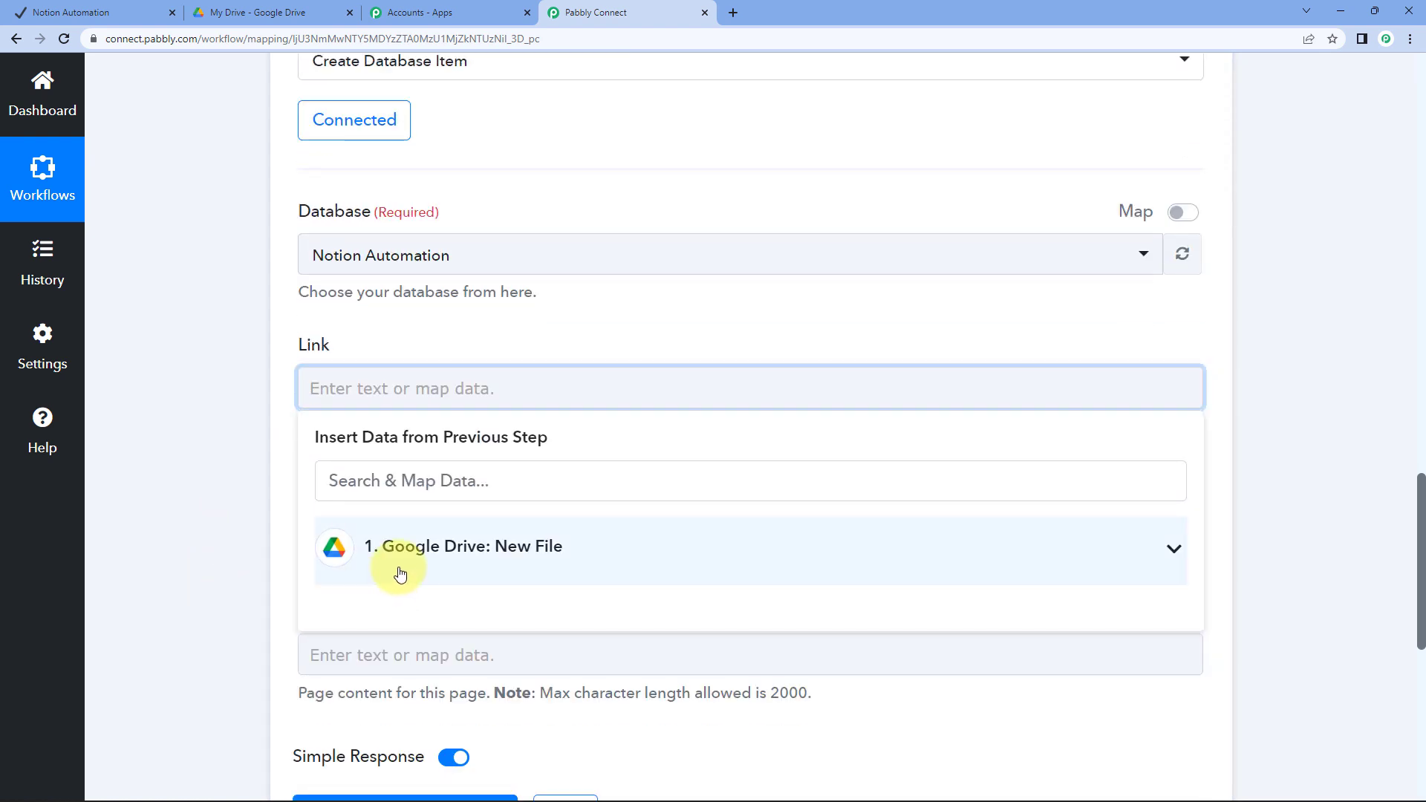
{"action": "left_click", "coordinate": [429, 548]}
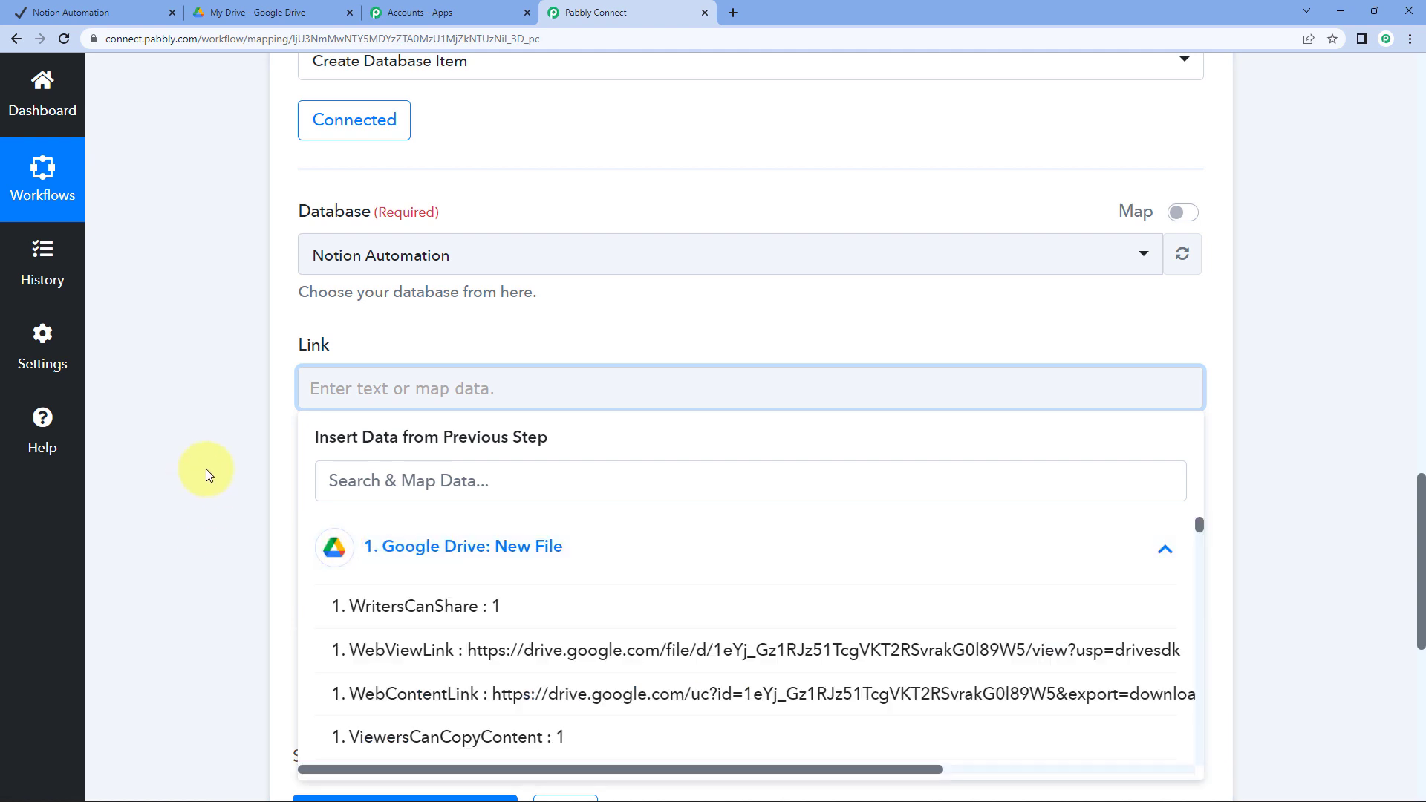
{"action": "scroll", "coordinate": [198, 476], "scroll_direction": "down", "scroll_amount": 1}
{"action": "scroll", "coordinate": [198, 476], "scroll_direction": "down", "scroll_amount": 2}
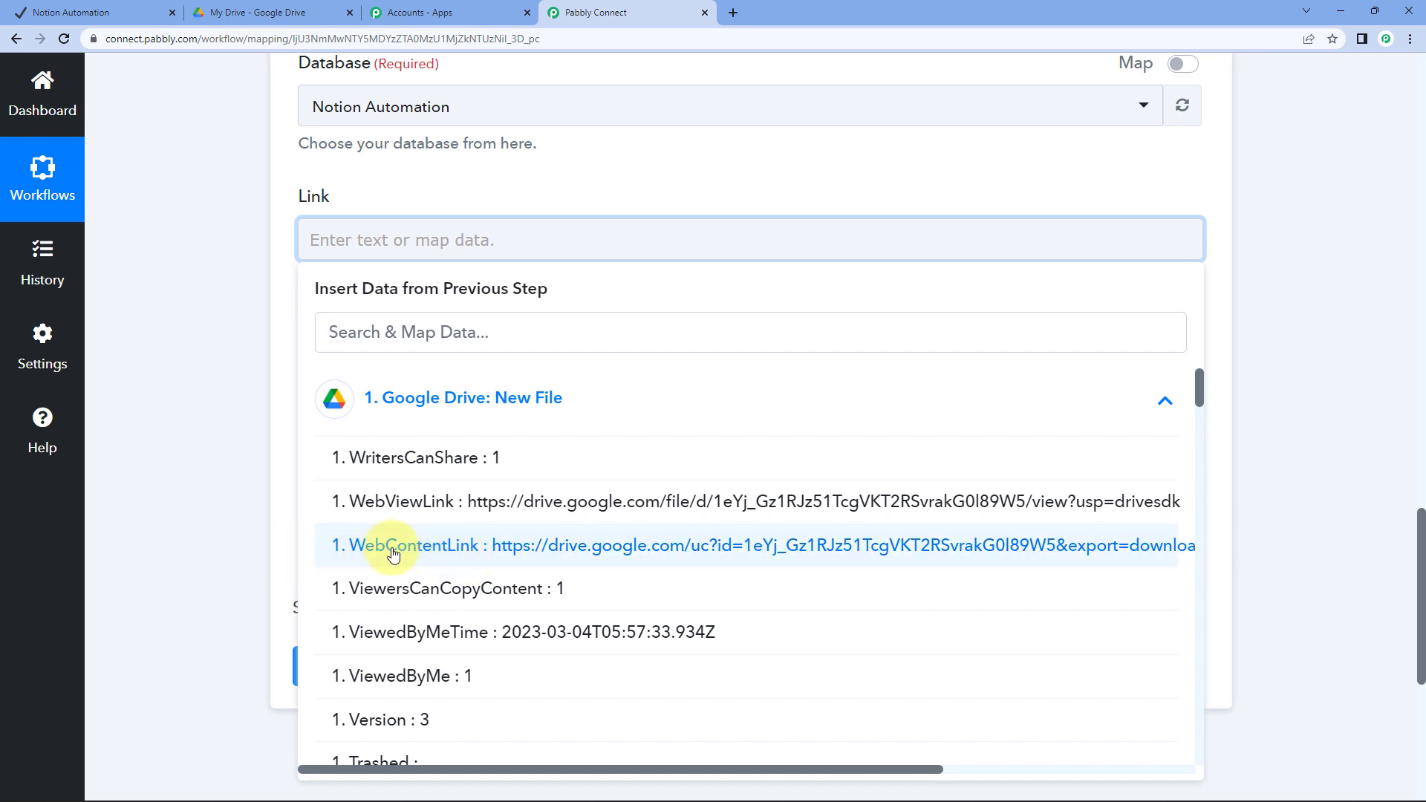
{"action": "left_click", "coordinate": [583, 550]}
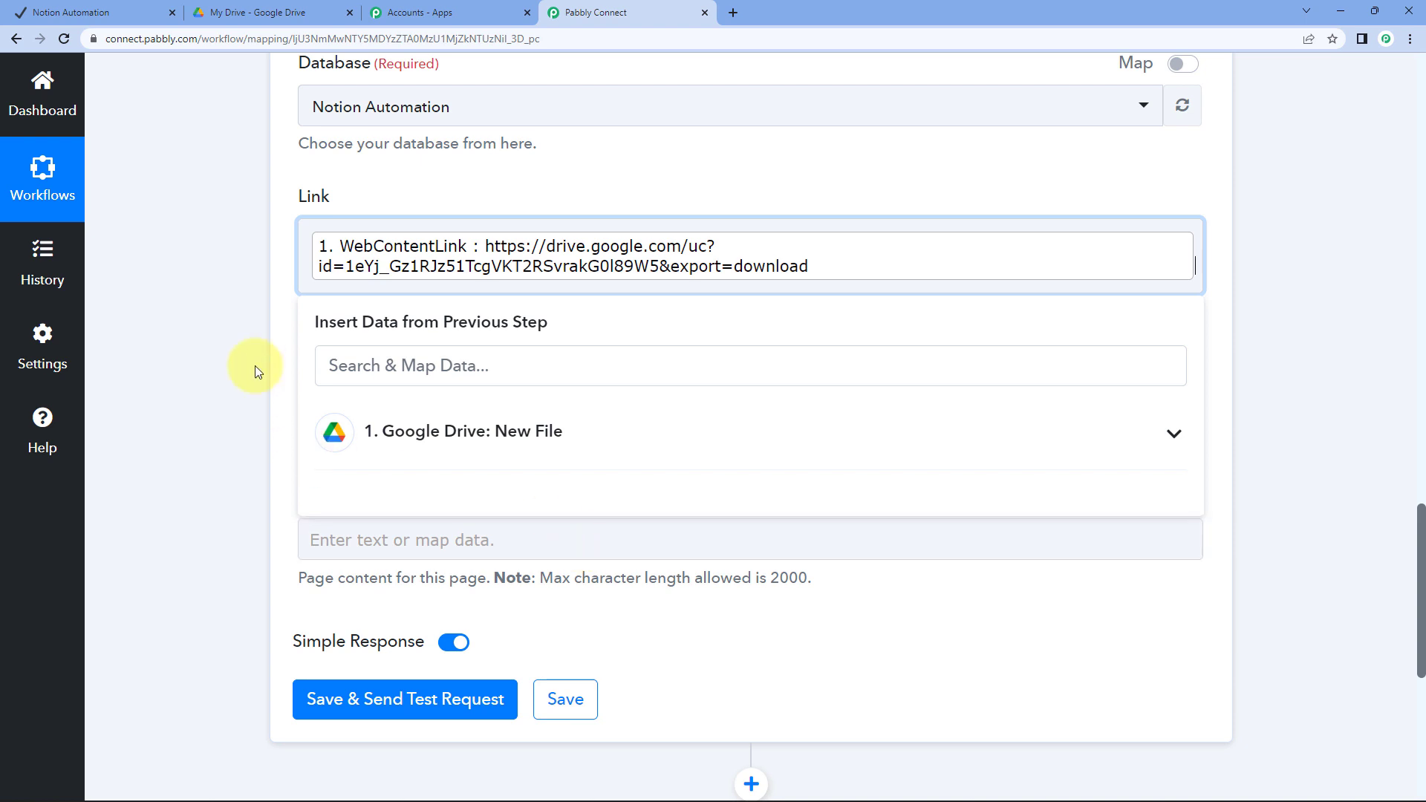
{"action": "left_click", "coordinate": [234, 317]}
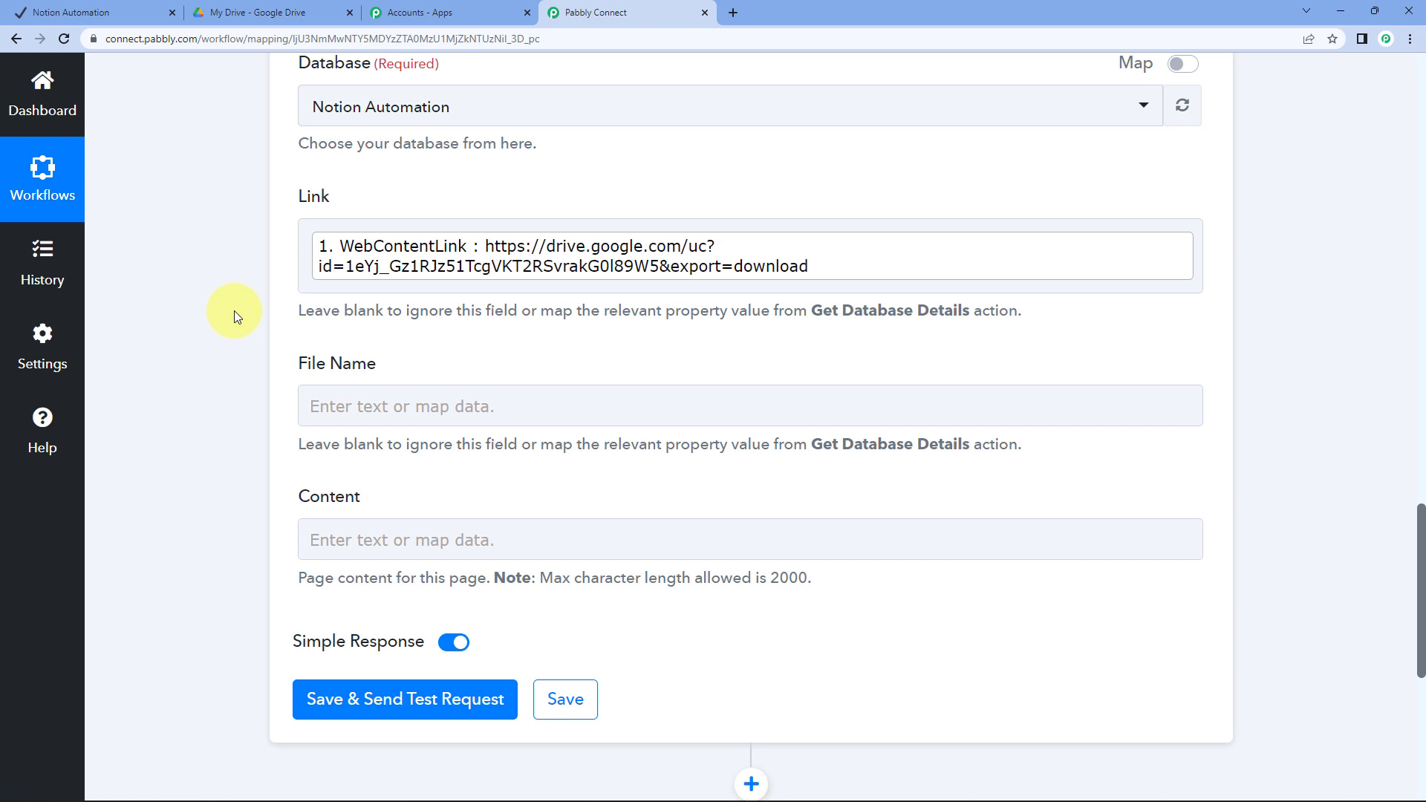
{"action": "left_click", "coordinate": [795, 267]}
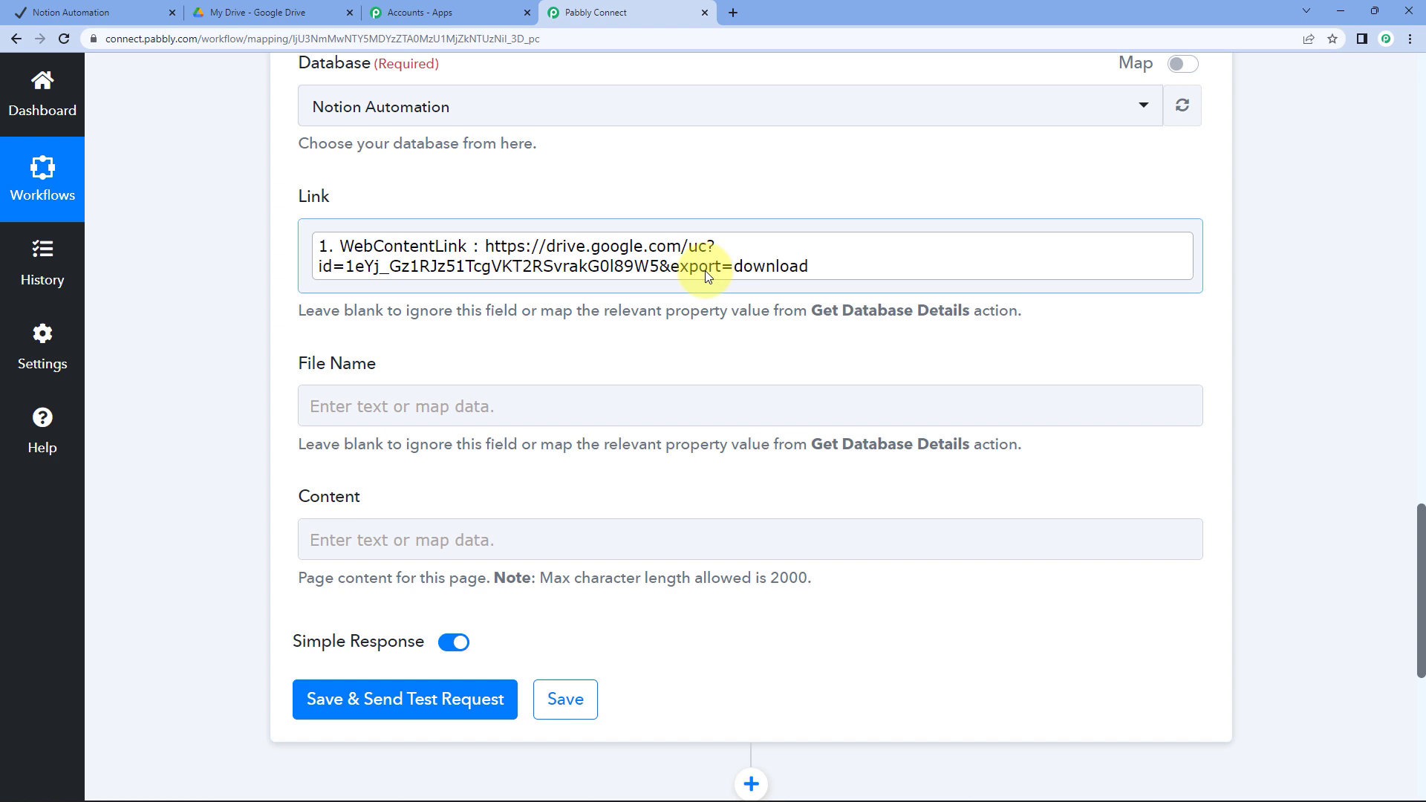
{"action": "left_click", "coordinate": [646, 301]}
Map File Name to the Drive Name 'Happy-Republic-Day (1).jpg' and send a test request
{"action": "scroll", "coordinate": [465, 338], "scroll_direction": "down", "scroll_amount": 1}
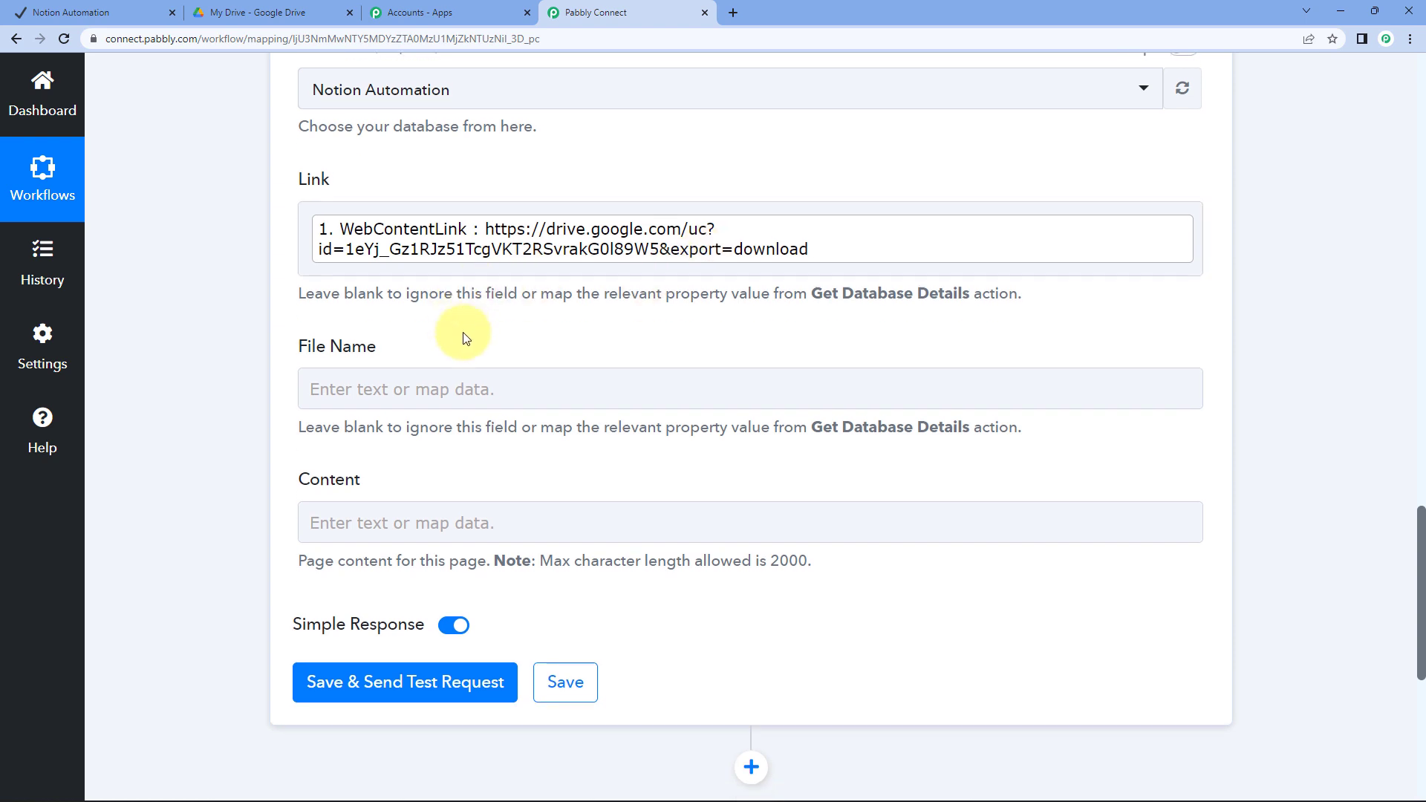
{"action": "scroll", "coordinate": [453, 319], "scroll_direction": "down", "scroll_amount": 2}
{"action": "left_click", "coordinate": [368, 256]}
{"action": "left_click", "coordinate": [416, 408]}
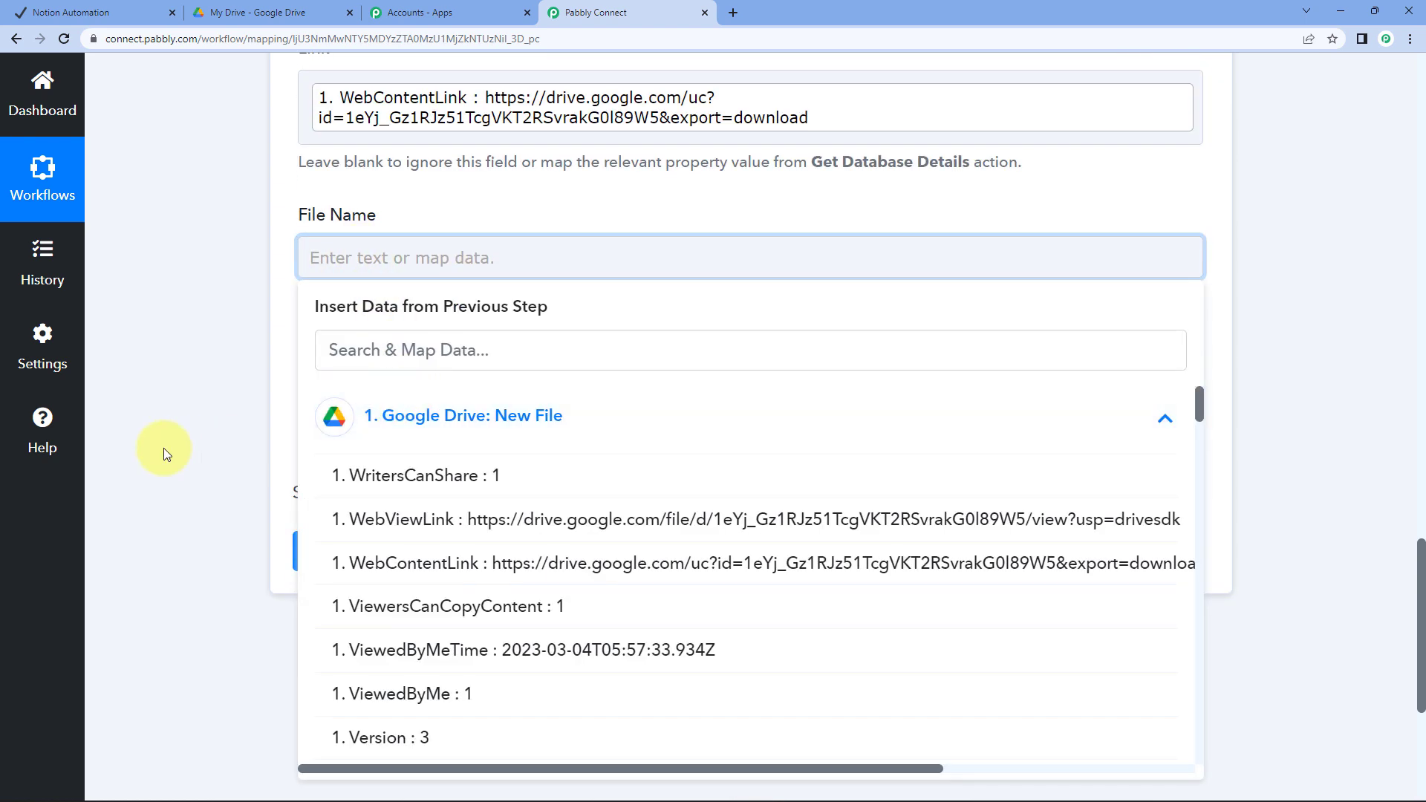
{"action": "left_click", "coordinate": [367, 353]}
{"action": "type", "text": "tit"}
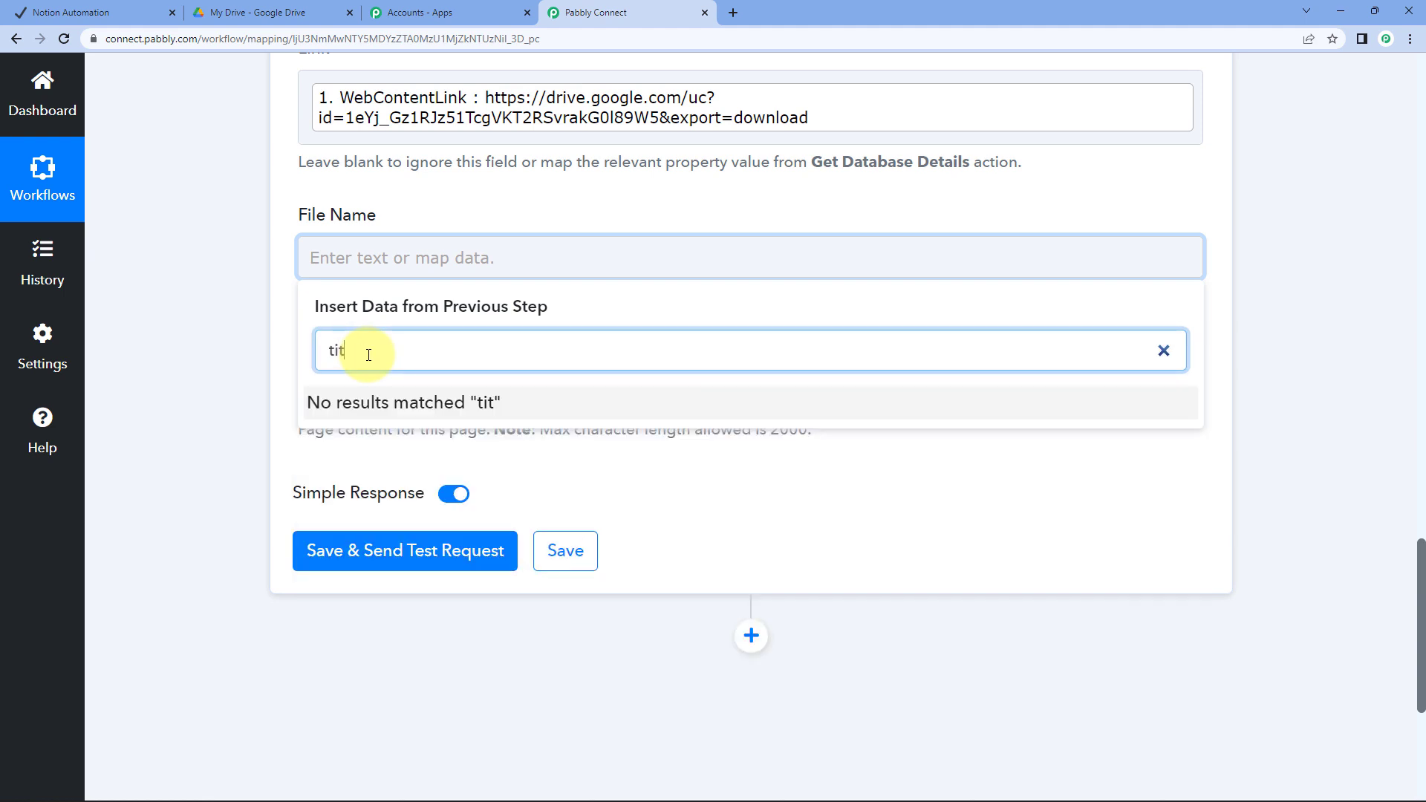
{"action": "key", "text": "BackSpace"}
{"action": "key", "text": "BackSpace"}
{"action": "key", "text": "BackSpace"}
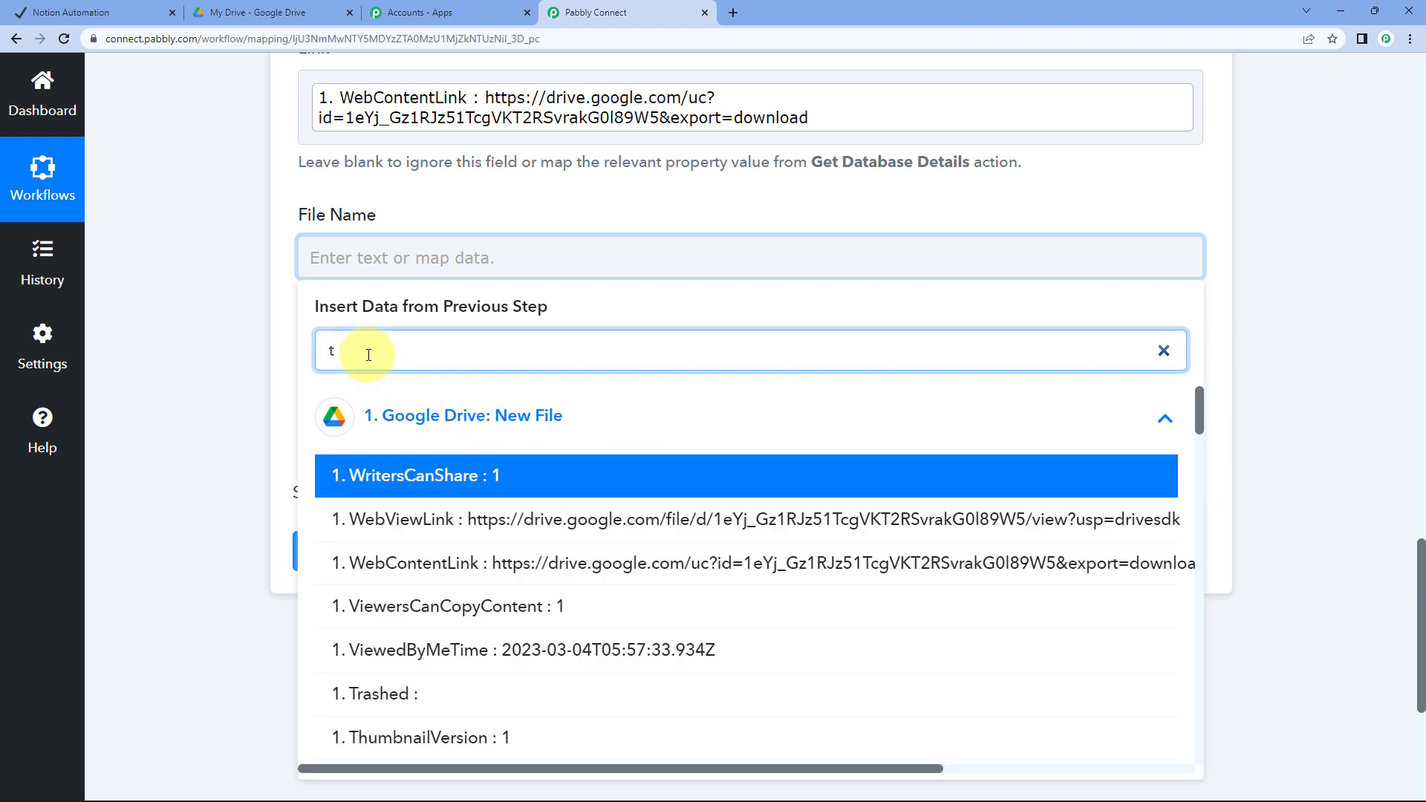
{"action": "type", "text": "name"}
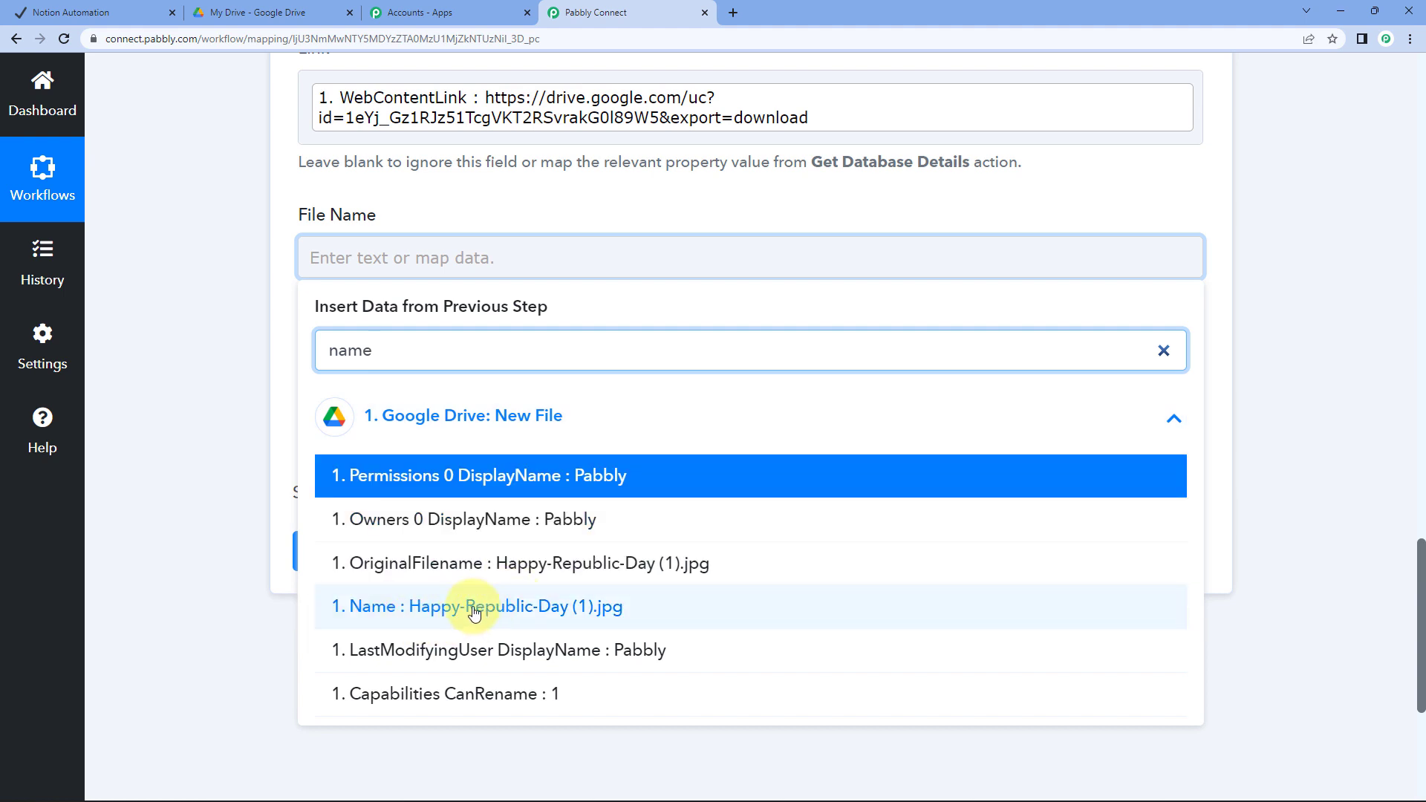
{"action": "left_click", "coordinate": [415, 627]}
{"action": "left_click", "coordinate": [235, 286]}
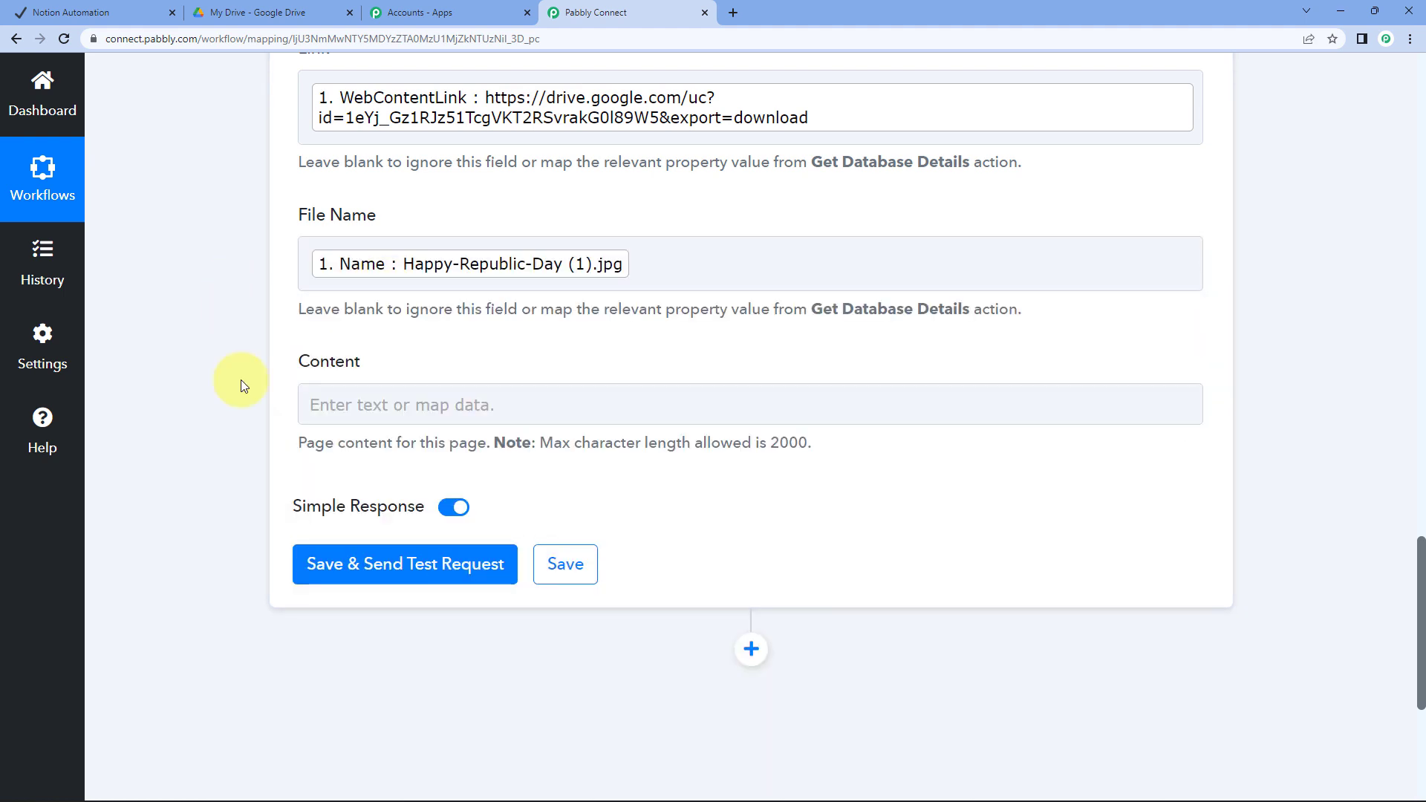
{"action": "left_click", "coordinate": [453, 576]}
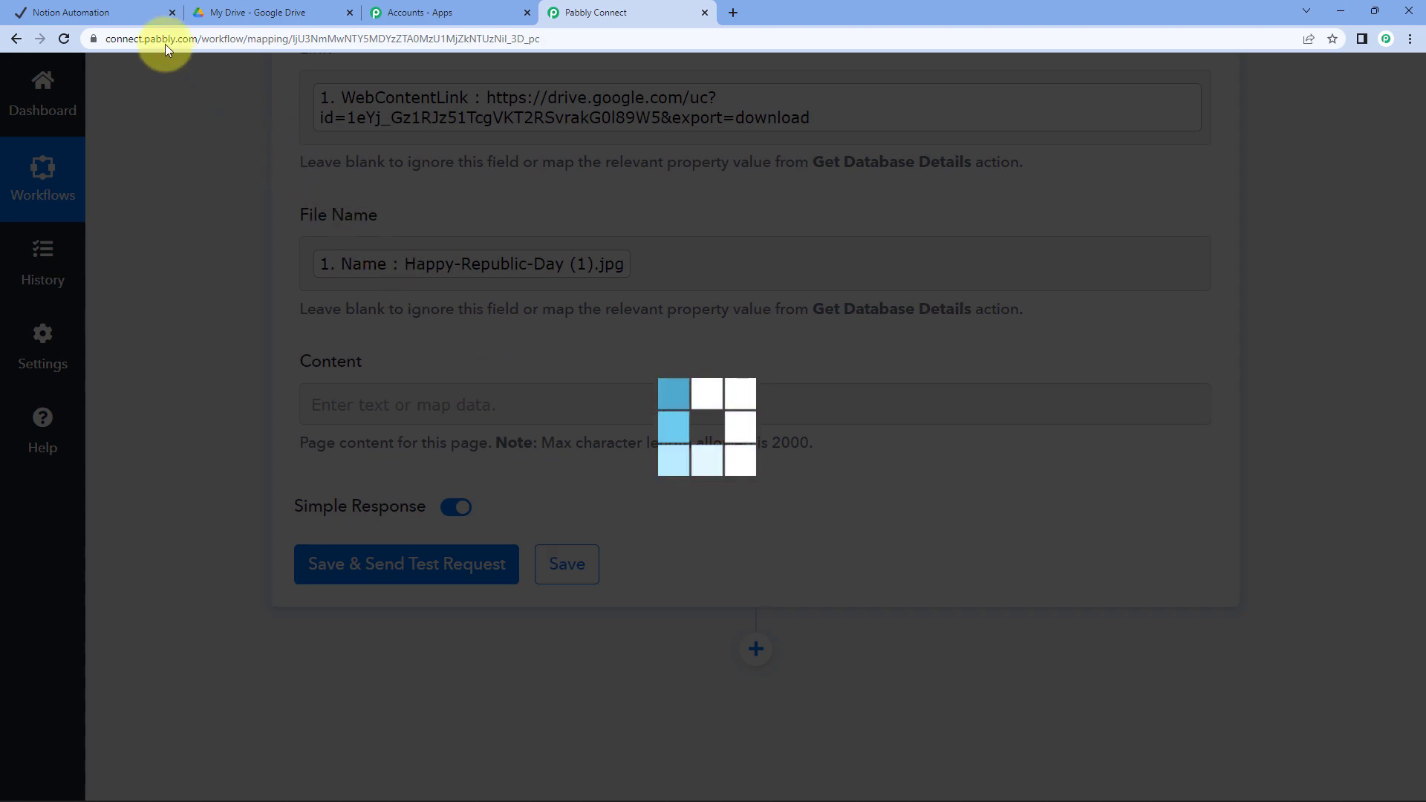
In the Notion table, select the new row's File Name and Drive link values
{"action": "left_click", "coordinate": [104, 11]}
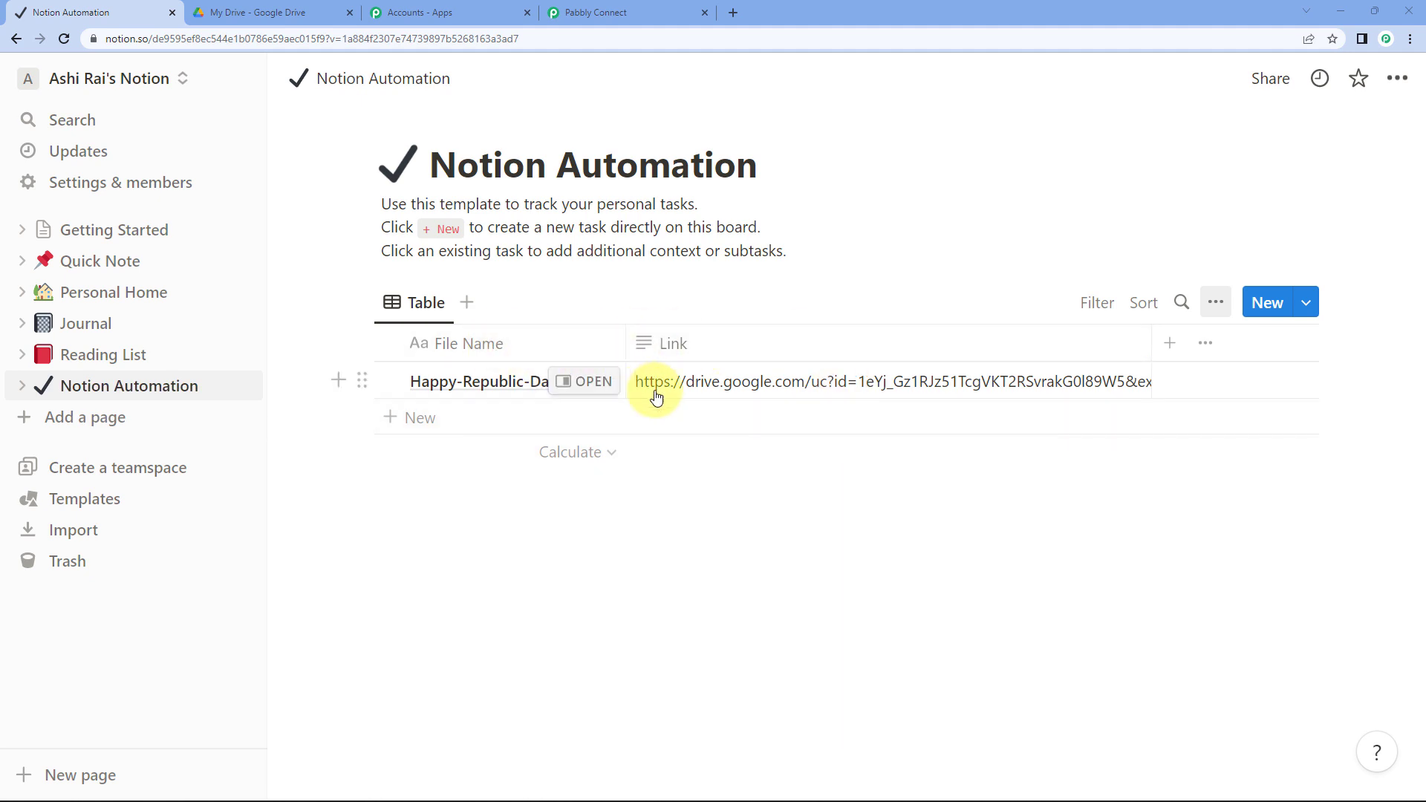
{"action": "left_click", "coordinate": [472, 372]}
{"action": "triple_click", "coordinate": [470, 398]}
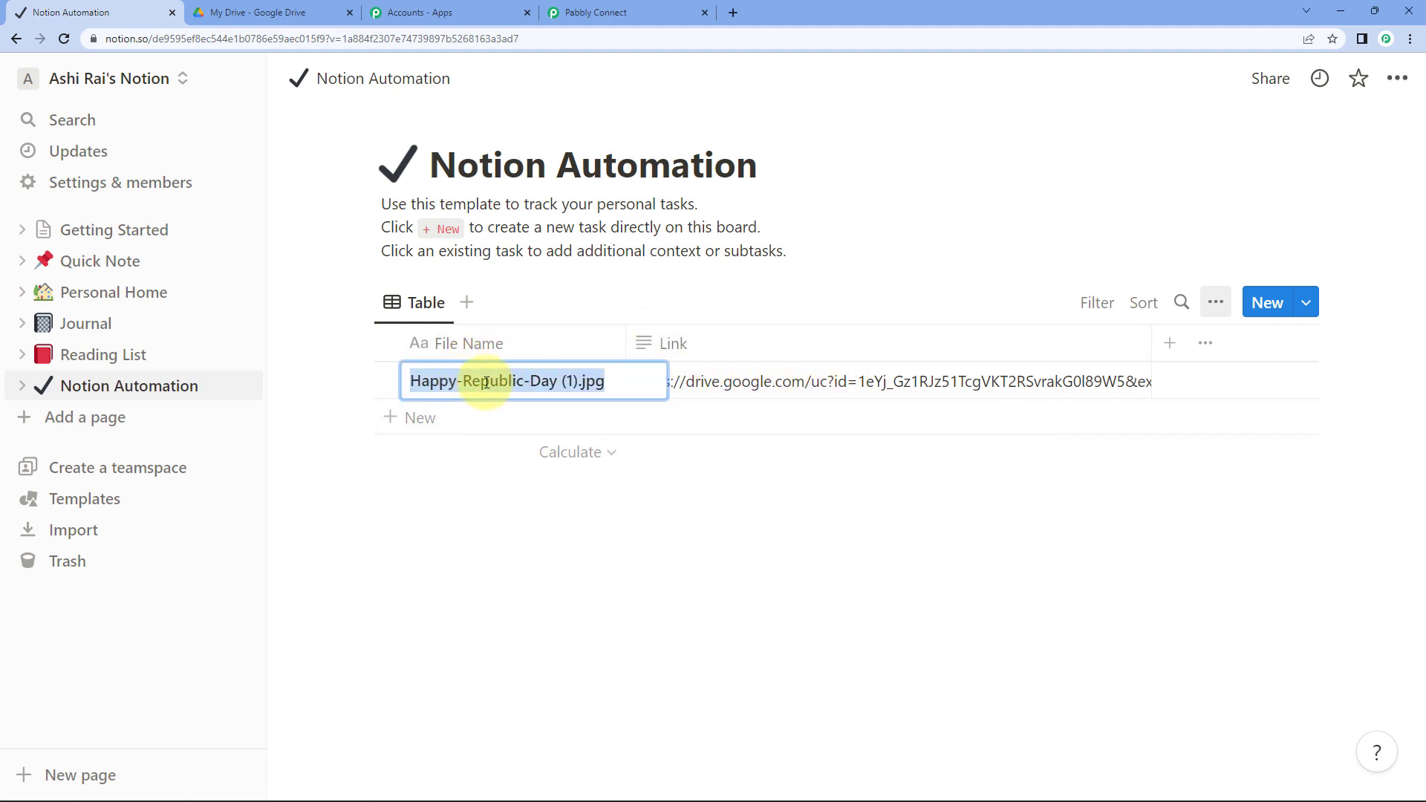
{"action": "left_click", "coordinate": [845, 379]}
{"action": "triple_click", "coordinate": [739, 398]}
{"action": "key", "text": "ctrl+c"}
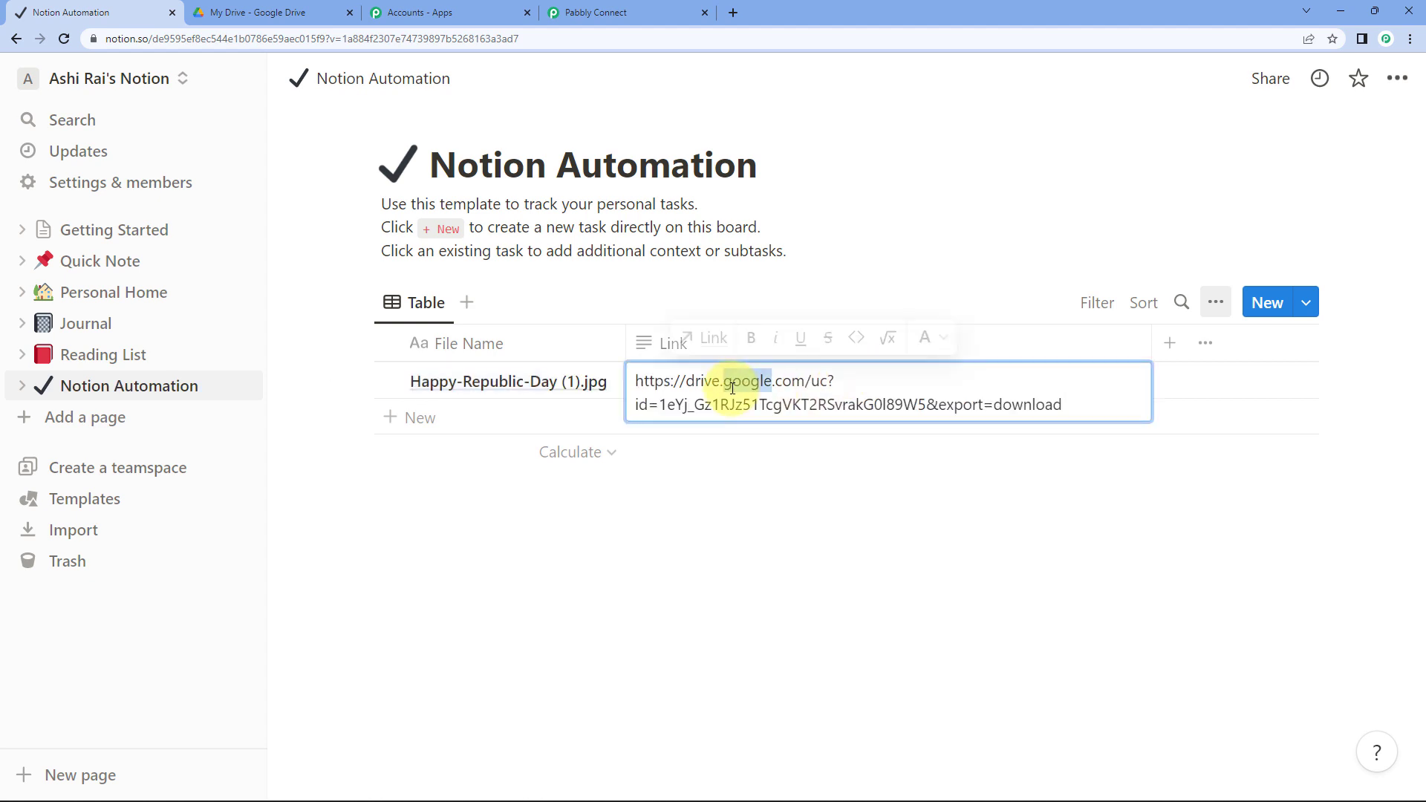
Load the copied Drive link in a new tab and view the downloaded Republic Day image
{"action": "left_click", "coordinate": [733, 12]}
{"action": "key", "text": "ctrl+v"}
{"action": "key", "text": "Return"}
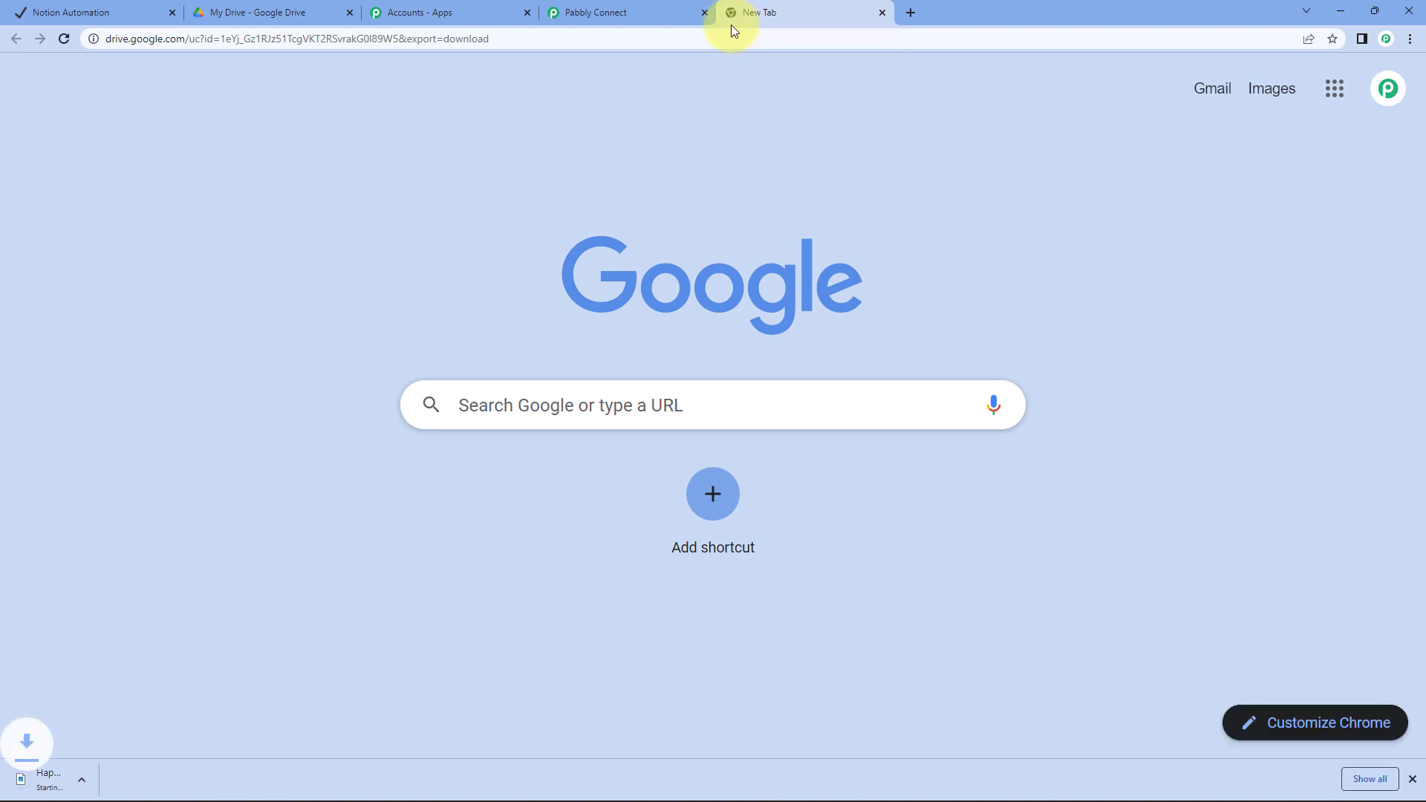
{"action": "left_click", "coordinate": [71, 778]}
{"action": "left_click", "coordinate": [847, 782]}
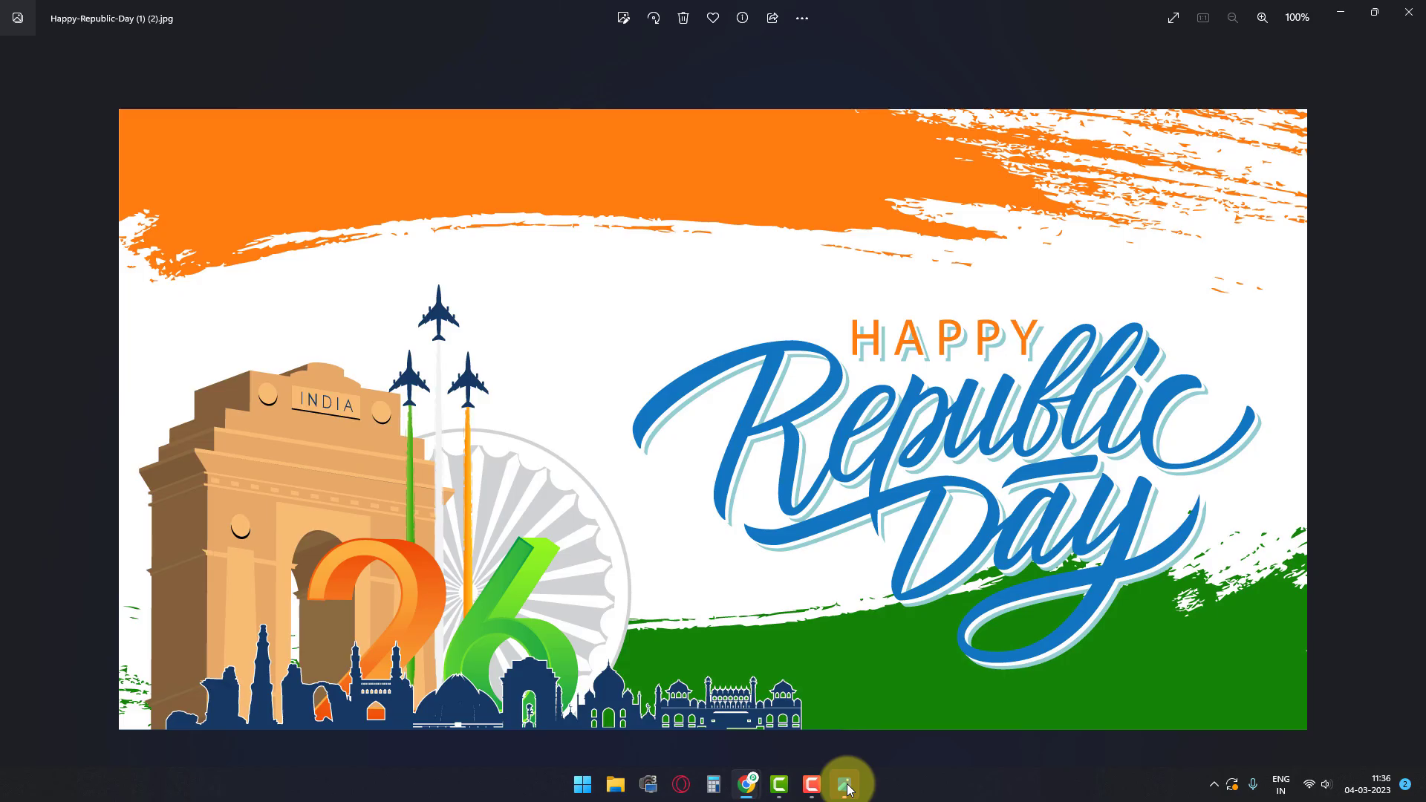
{"action": "left_click", "coordinate": [1406, 15]}
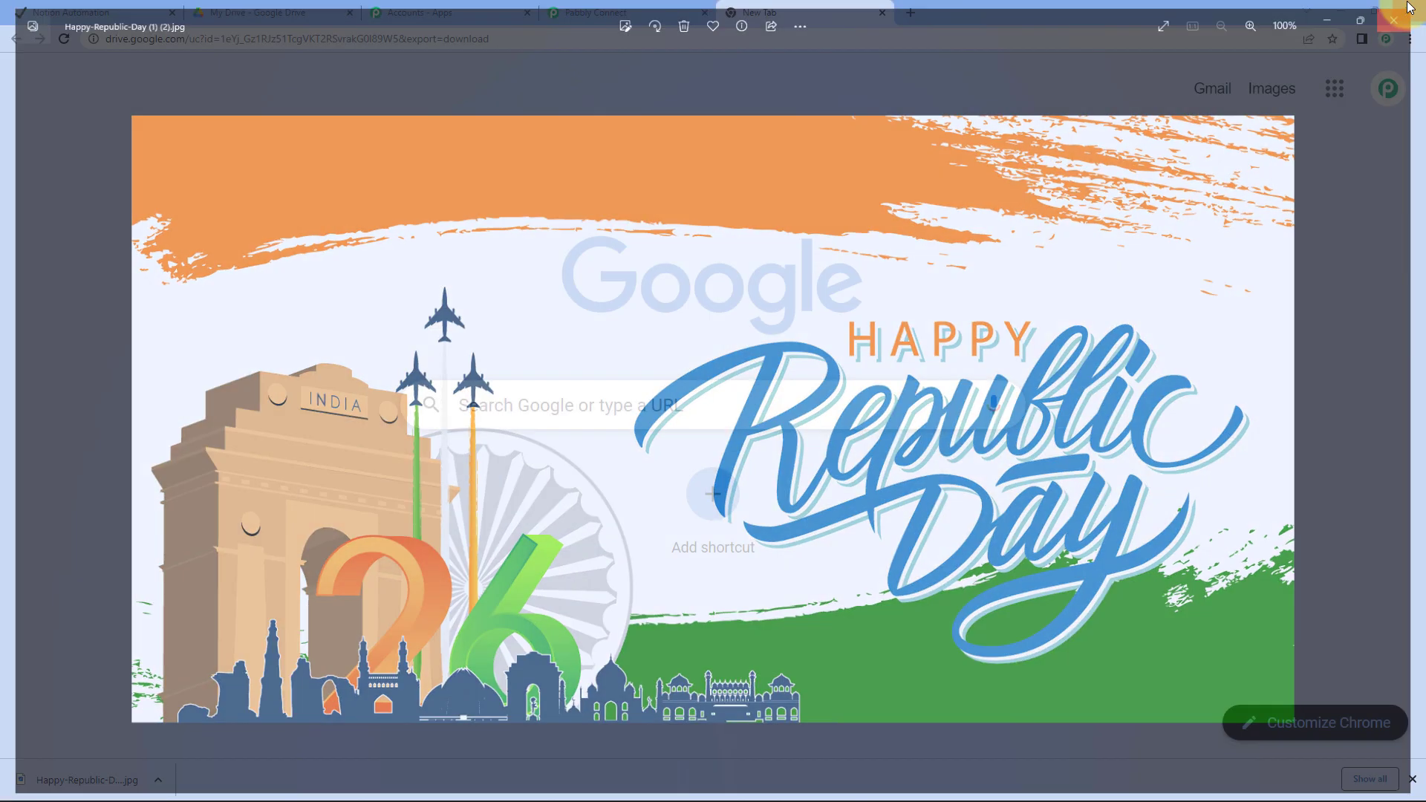
{"action": "left_click", "coordinate": [35, 9]}
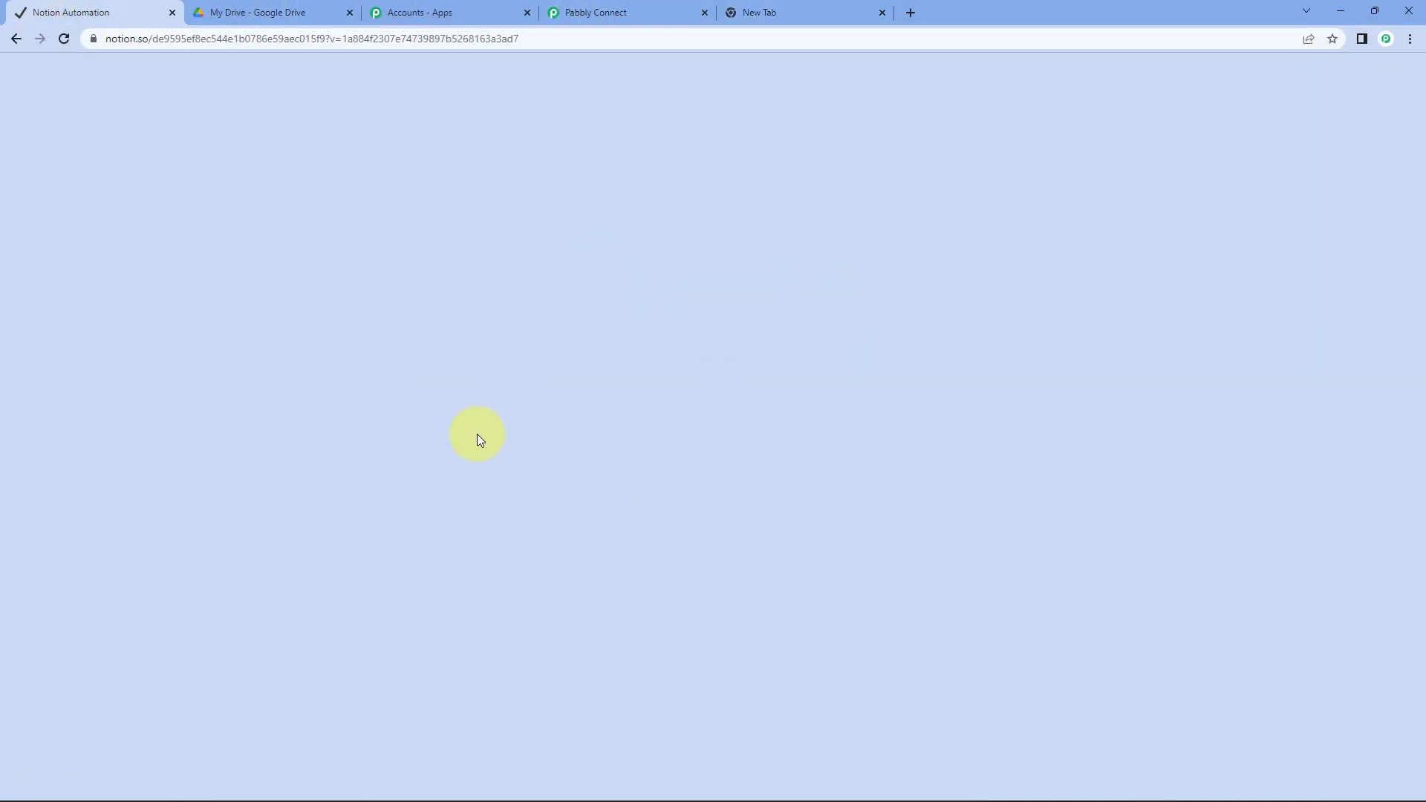
{"action": "key", "text": "Escape"}
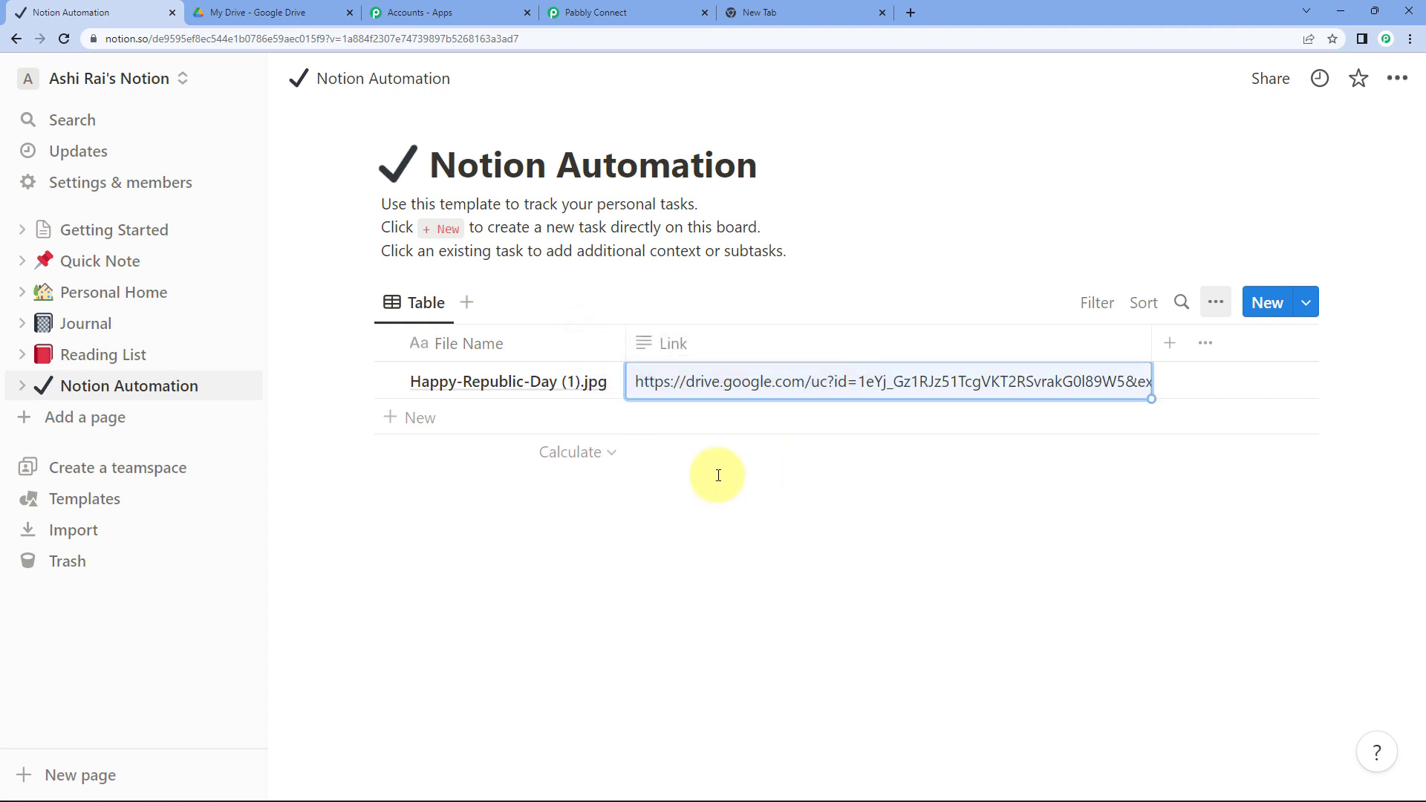
Save the Notion action step and dismiss the success confirmation
{"action": "left_click", "coordinate": [657, 16]}
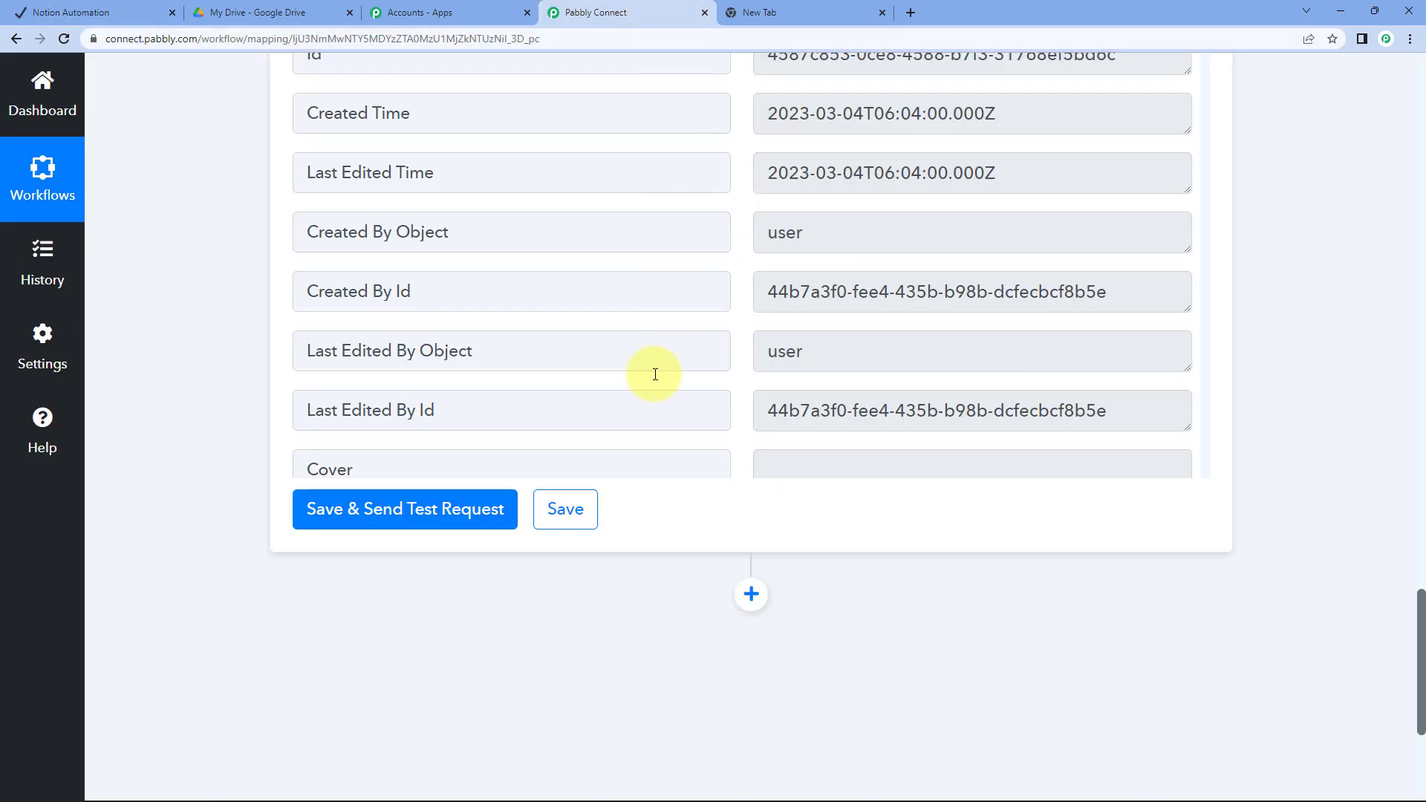
{"action": "left_click", "coordinate": [579, 508]}
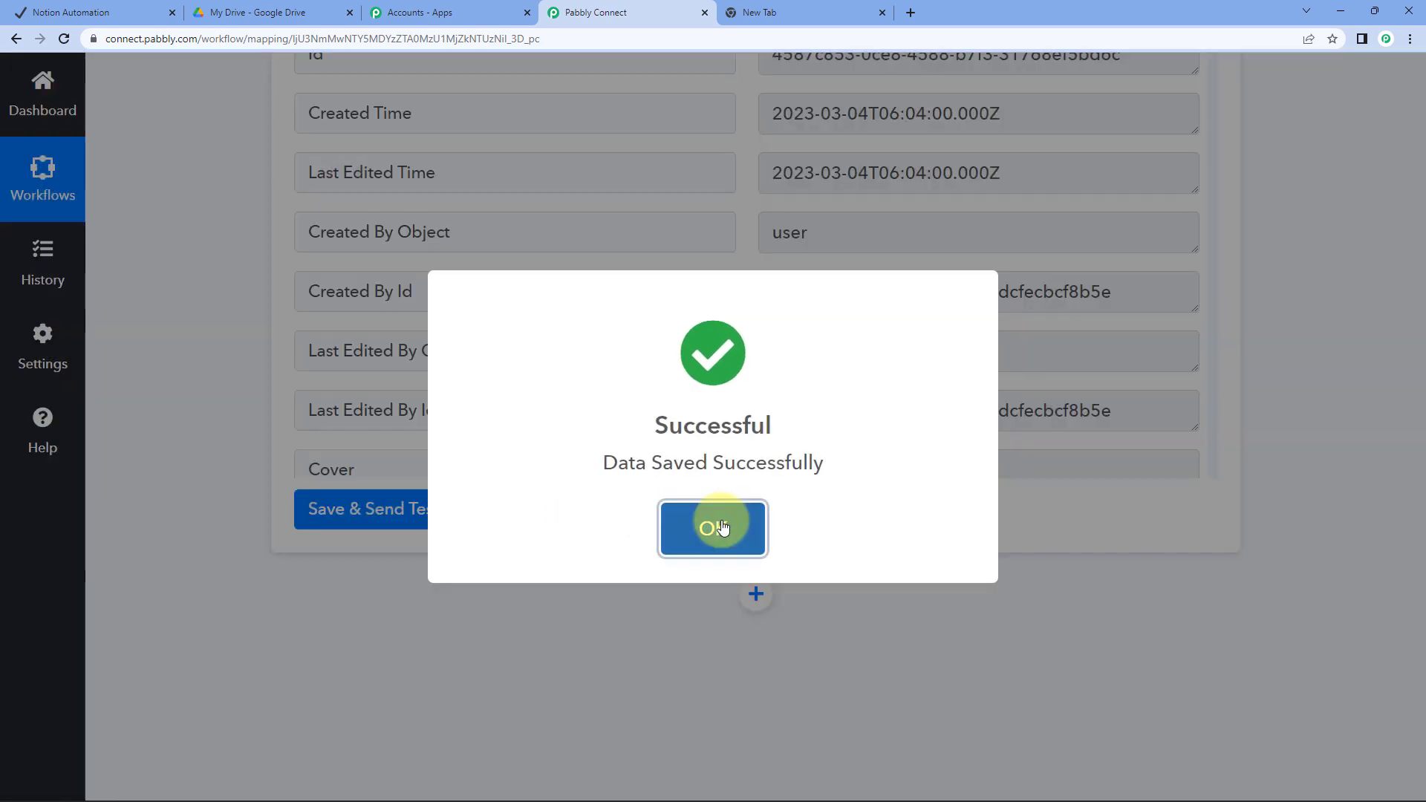
{"action": "left_click", "coordinate": [714, 527]}
Collapse the Notion and Google Drive steps into a compact overview
{"action": "scroll", "coordinate": [725, 526], "scroll_direction": "up", "scroll_amount": 20}
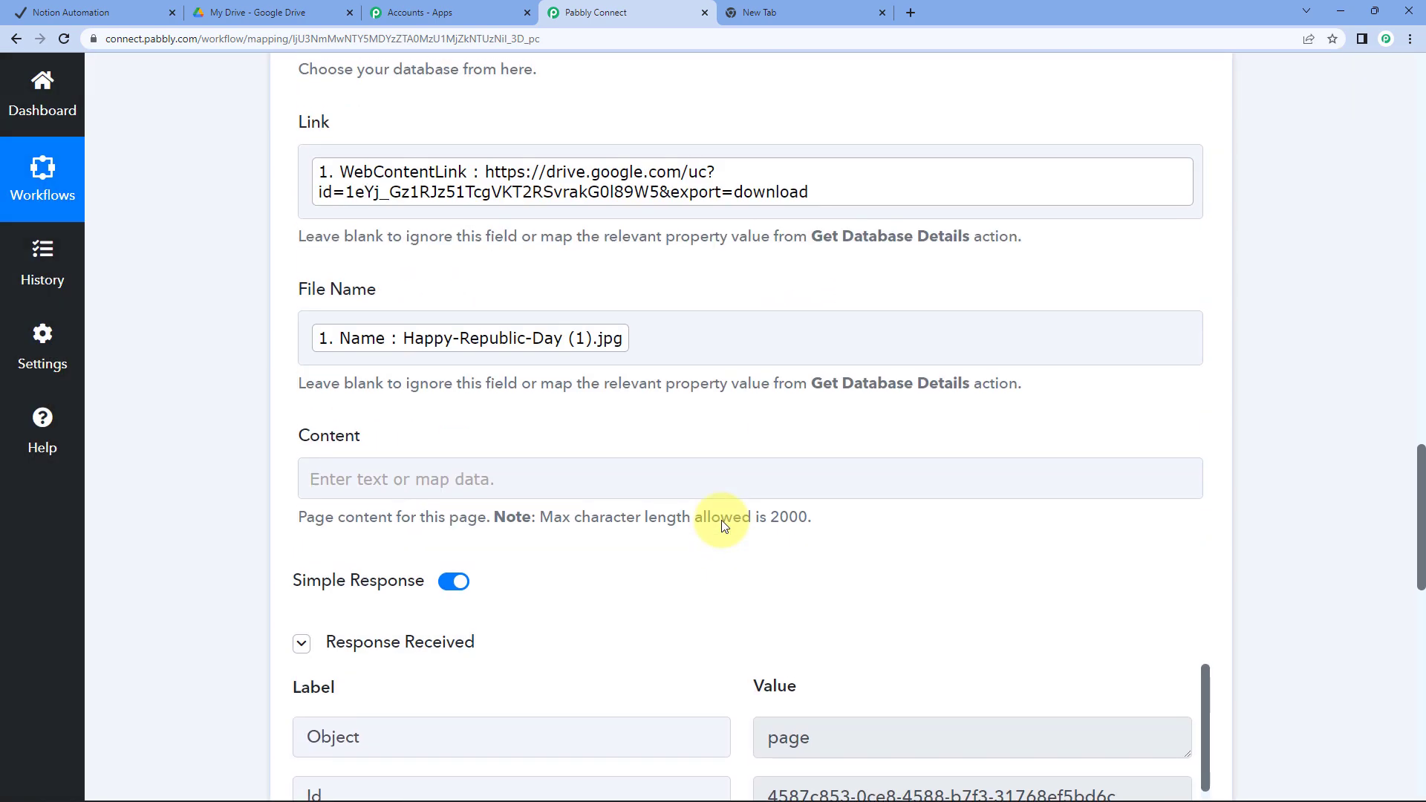
{"action": "left_click", "coordinate": [634, 547]}
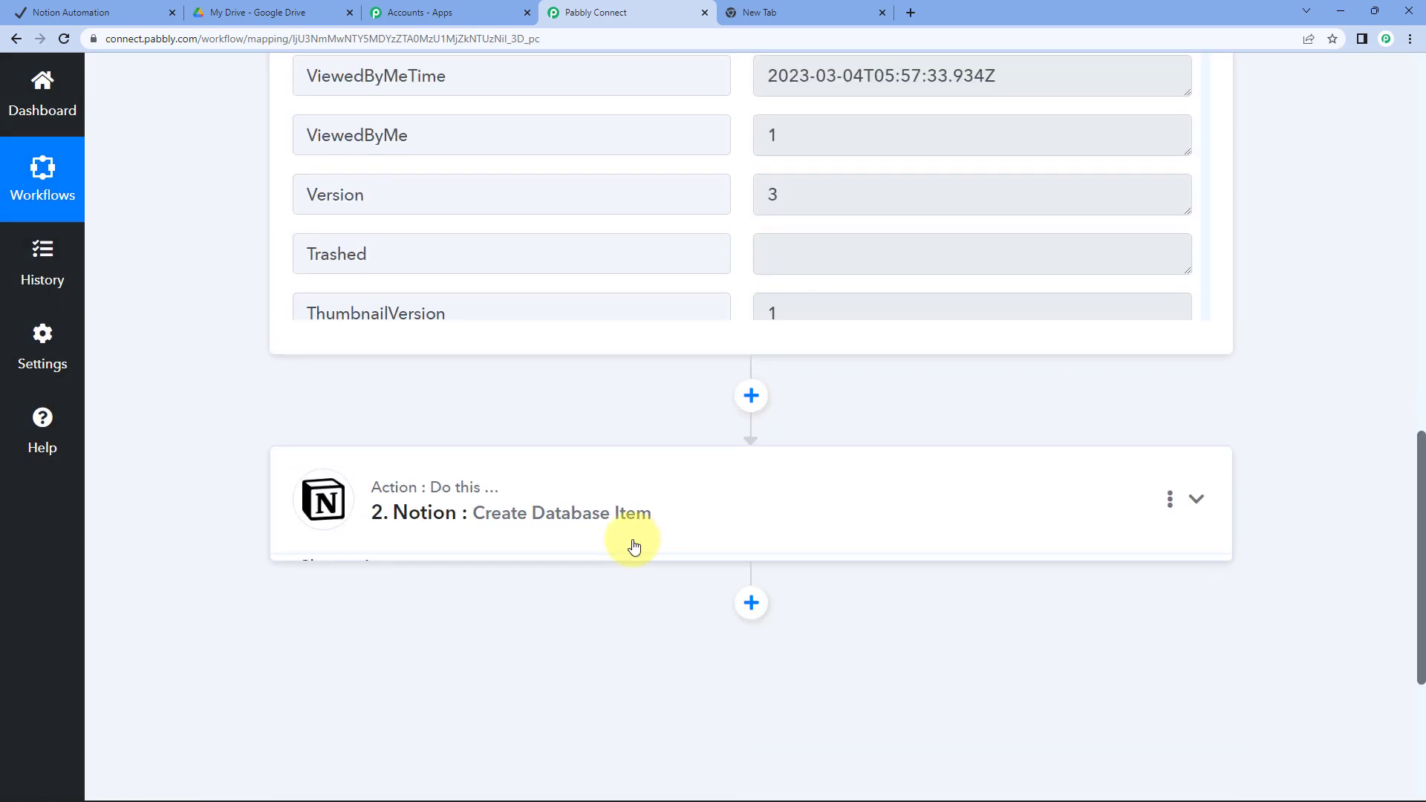
{"action": "scroll", "coordinate": [632, 542], "scroll_direction": "up", "scroll_amount": 10}
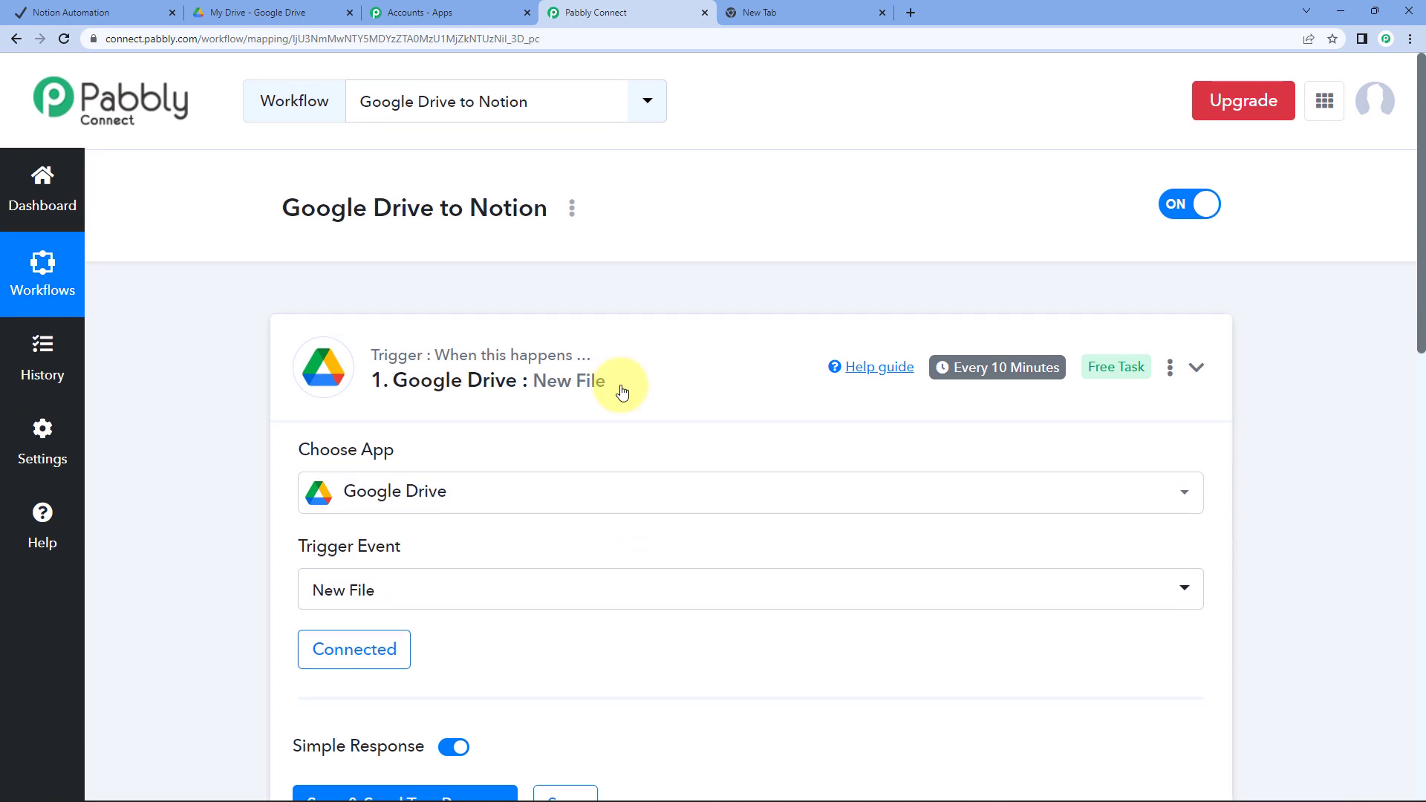
{"action": "left_click", "coordinate": [623, 392]}
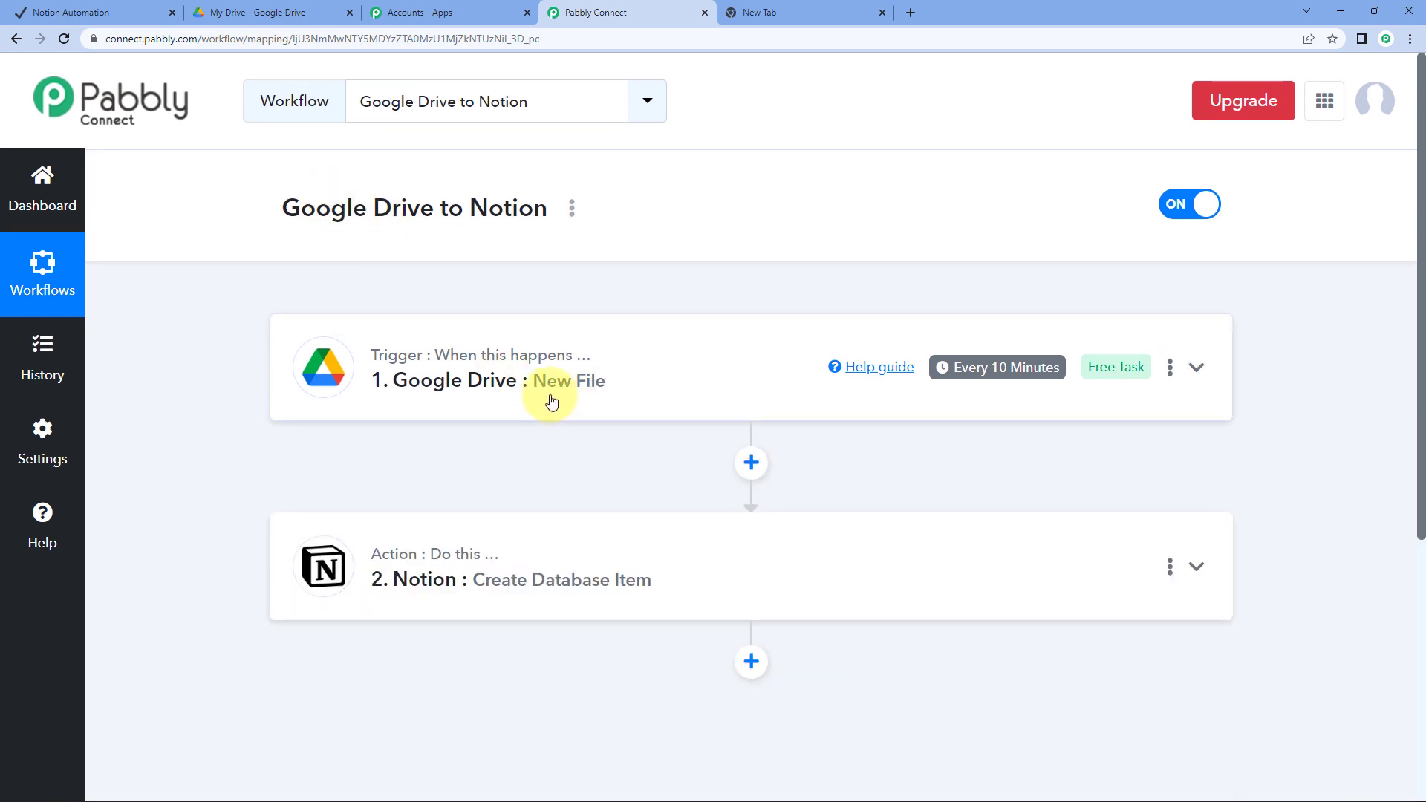
{"action": "mouse_move", "coordinate": [979, 371]}
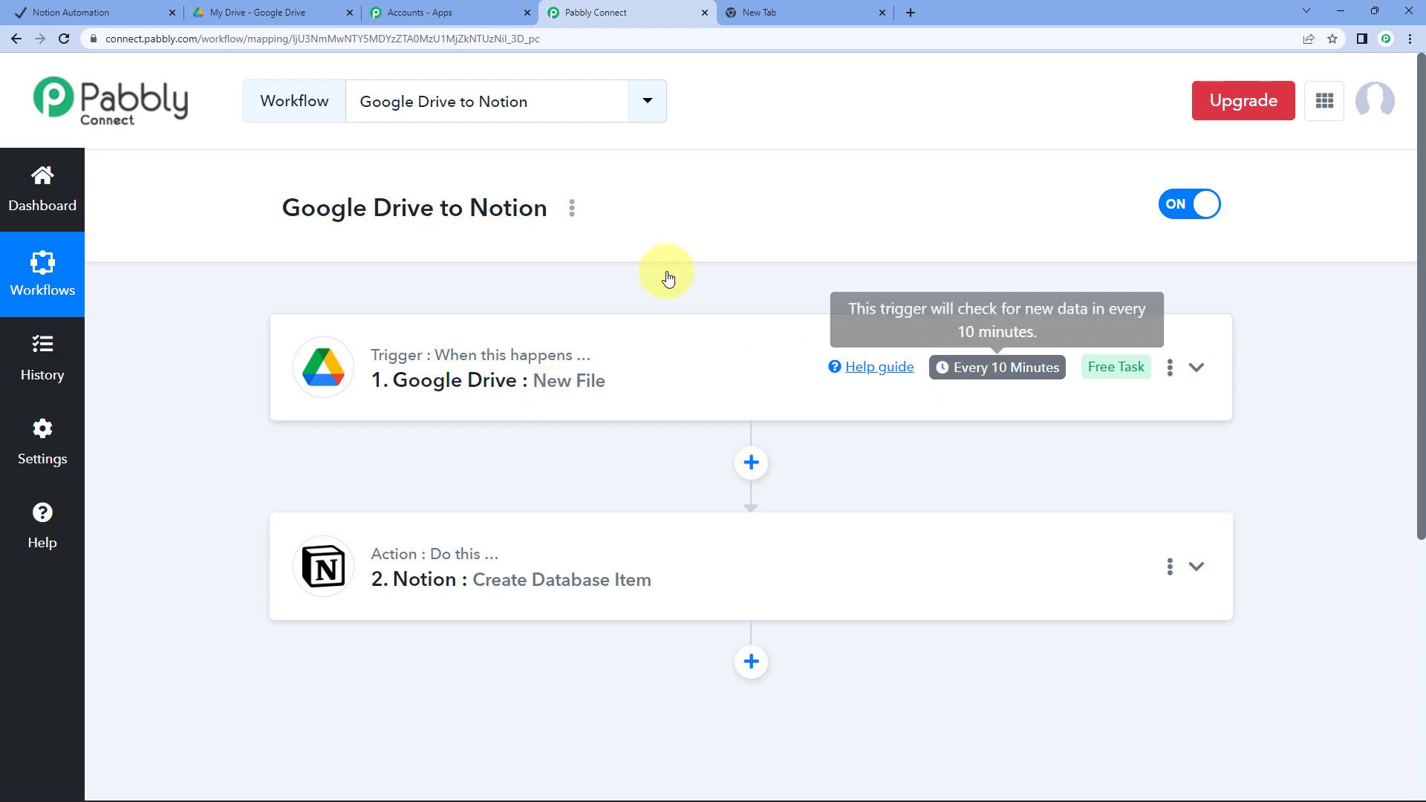
{"action": "left_click", "coordinate": [74, 12]}
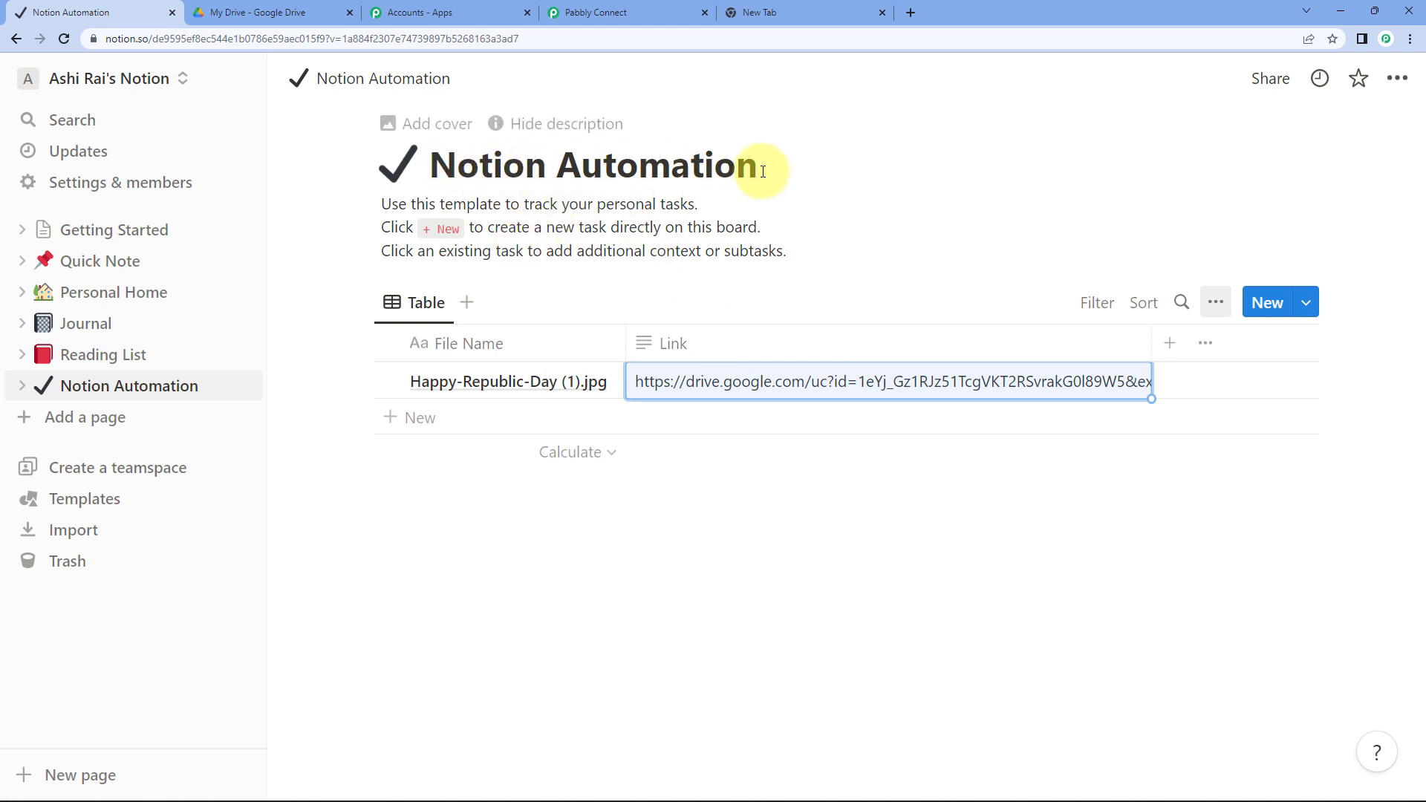
{"action": "left_click", "coordinate": [656, 8]}
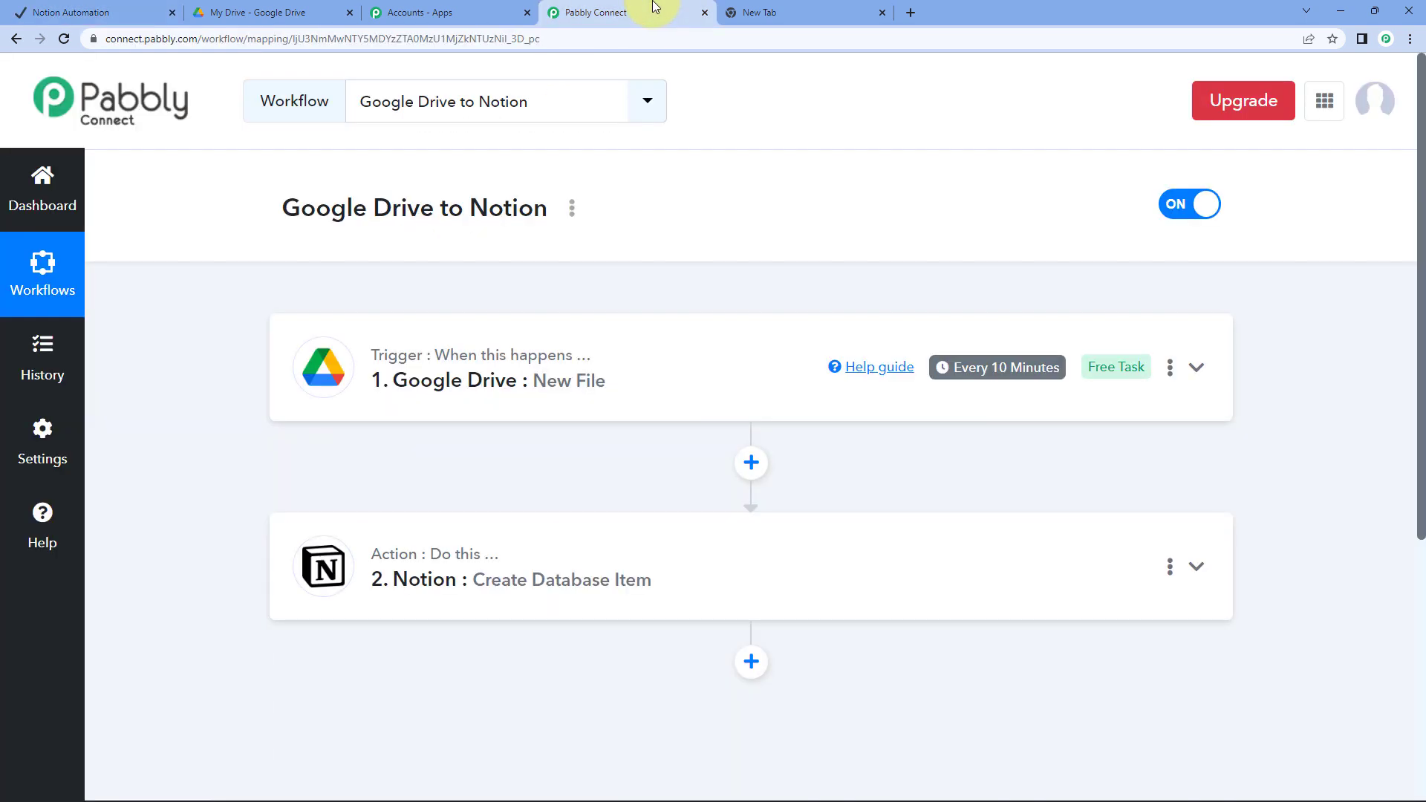